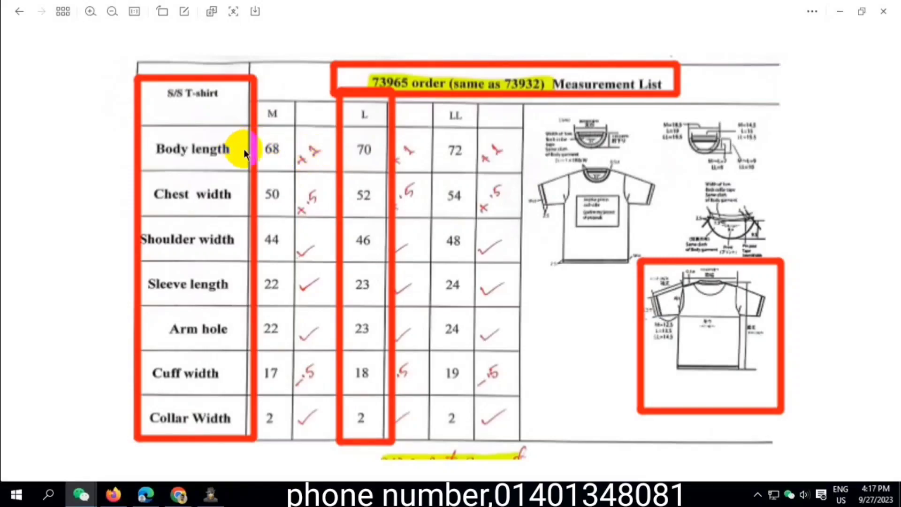
- Launch BokeCadV18 with a new blank pattern and bring the measurement list image back up
left_click(840, 11)
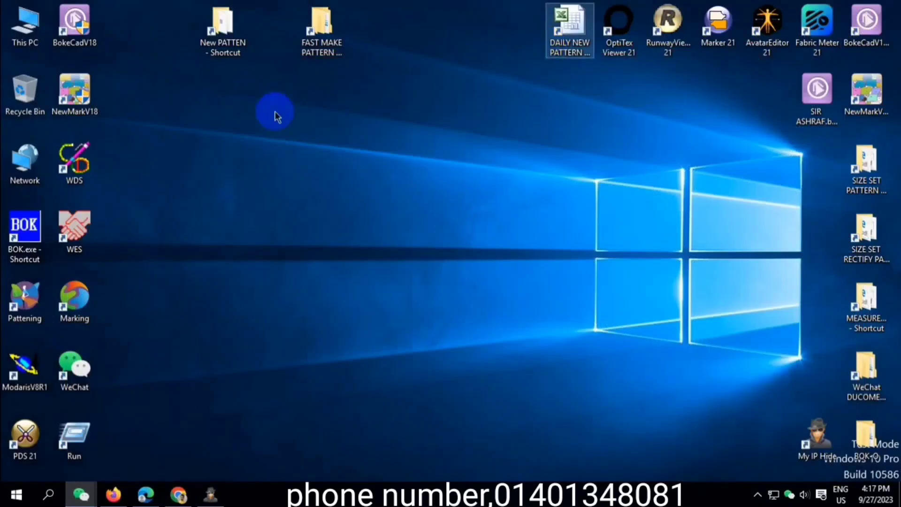
double_click(84, 29)
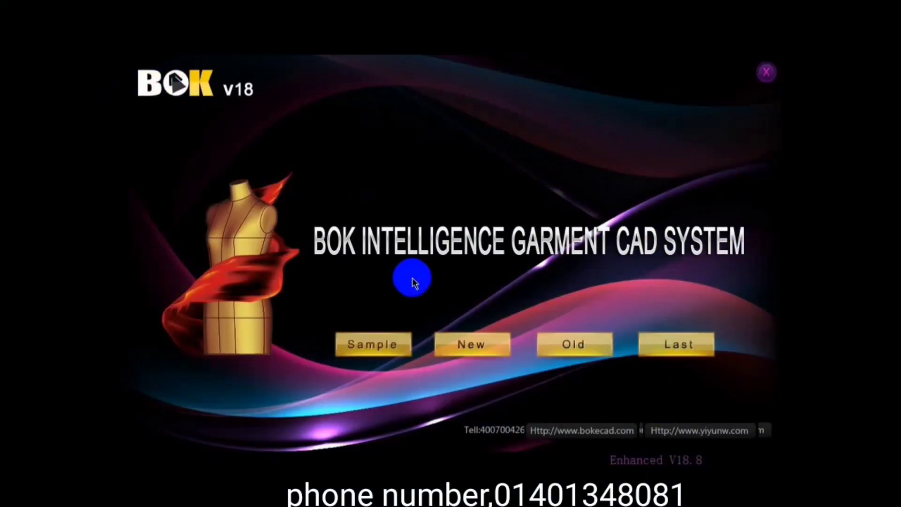
left_click(473, 351)
mouse_move(81, 495)
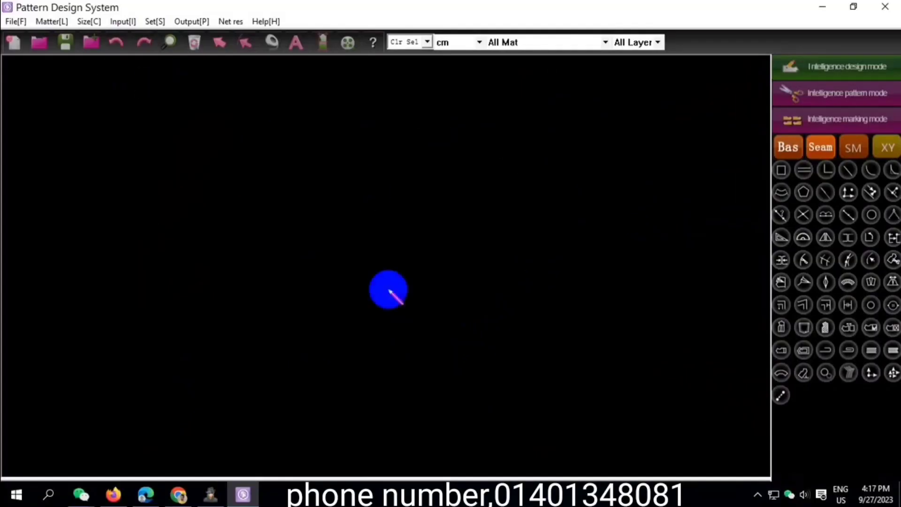
left_click(162, 454)
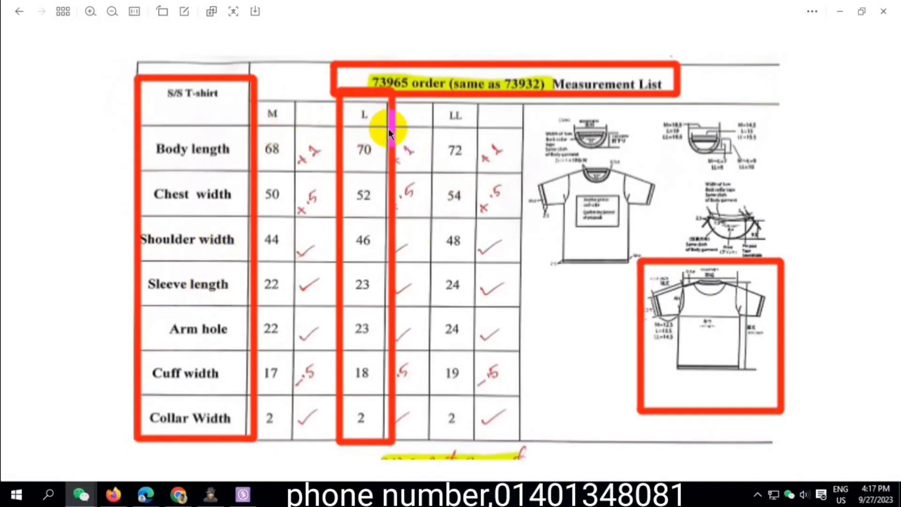
- Review the L-size column of the S/S T-shirt measurement list, then return to the blank canvas
left_click(371, 111)
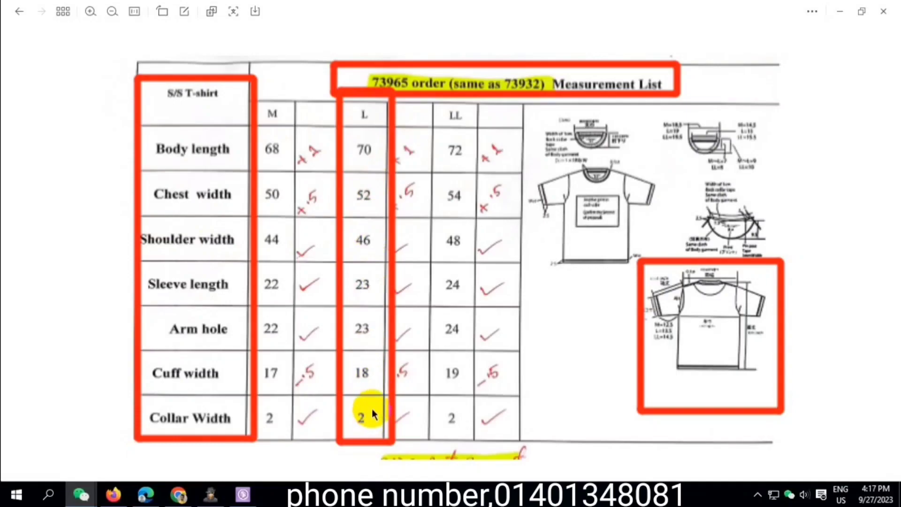
left_click(356, 128)
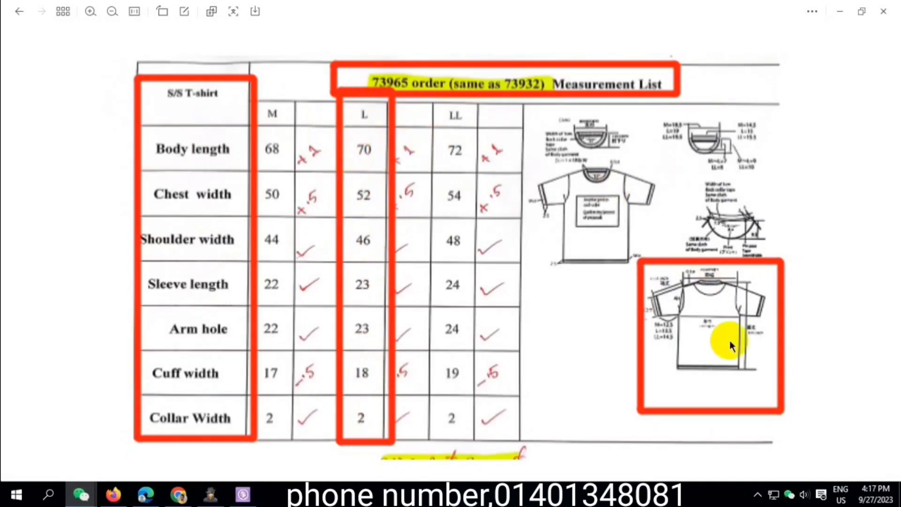
left_click(653, 311)
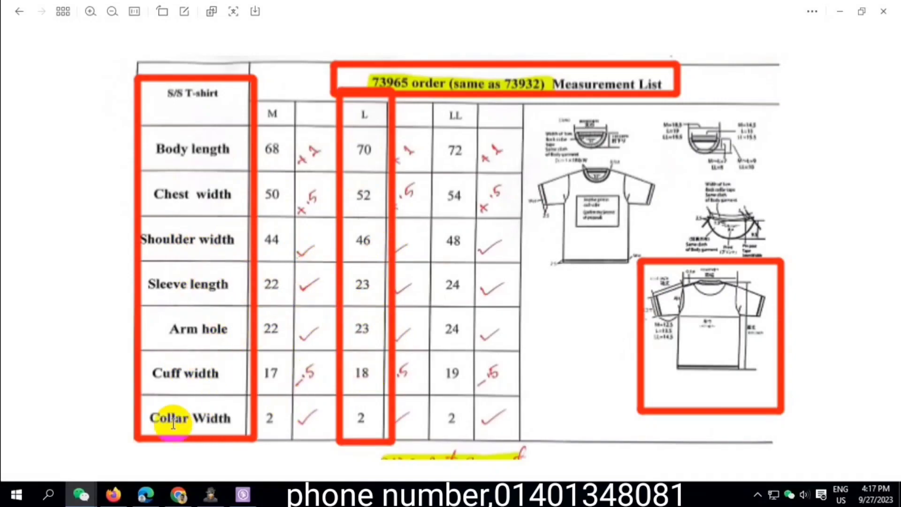
left_click(243, 495)
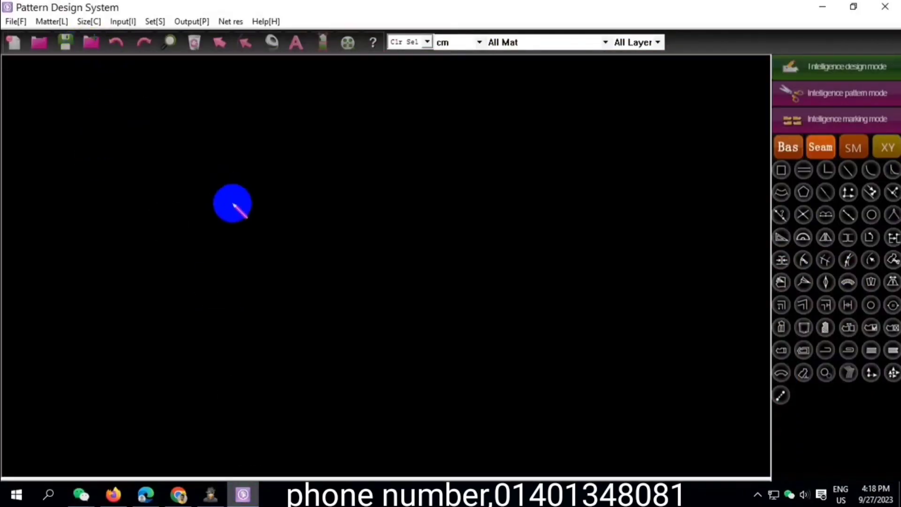
- Sketch a rough body-block rectangle and check the measurement list for its sizes
left_click(780, 171)
left_click_drag(280, 217, 497, 292)
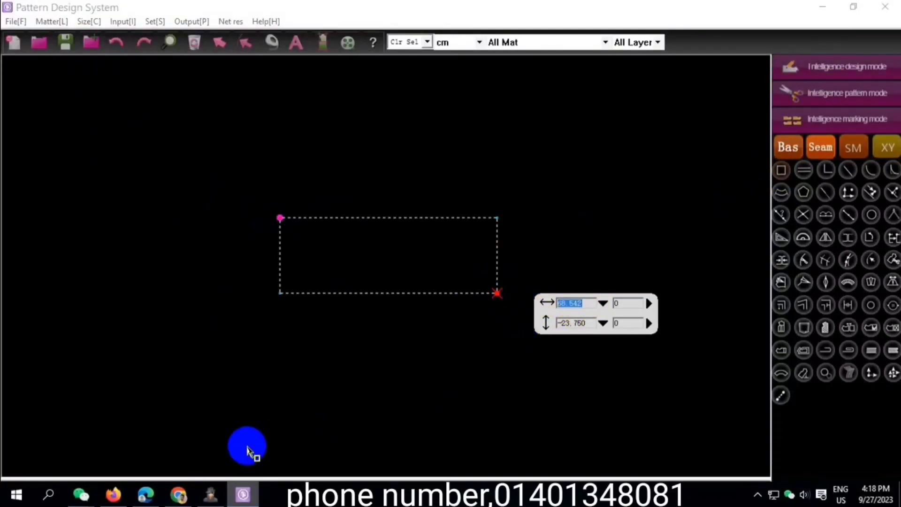
mouse_move(81, 494)
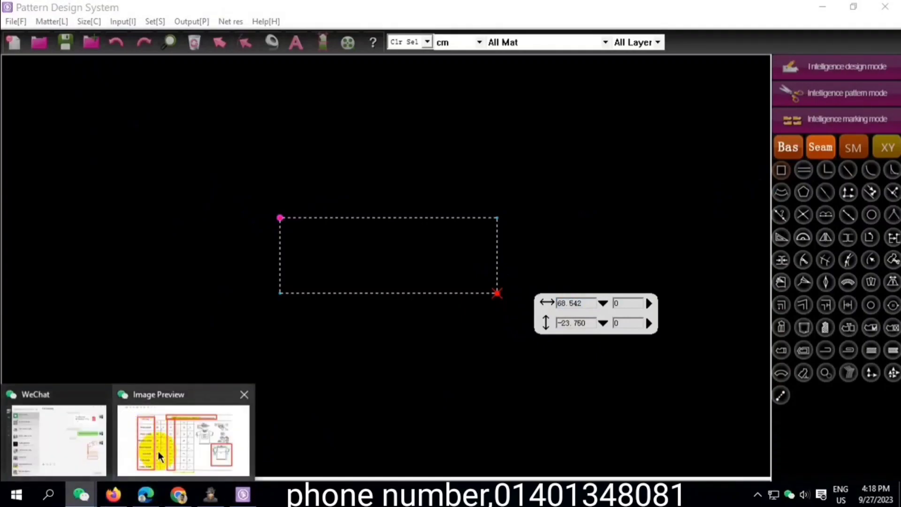
left_click(161, 452)
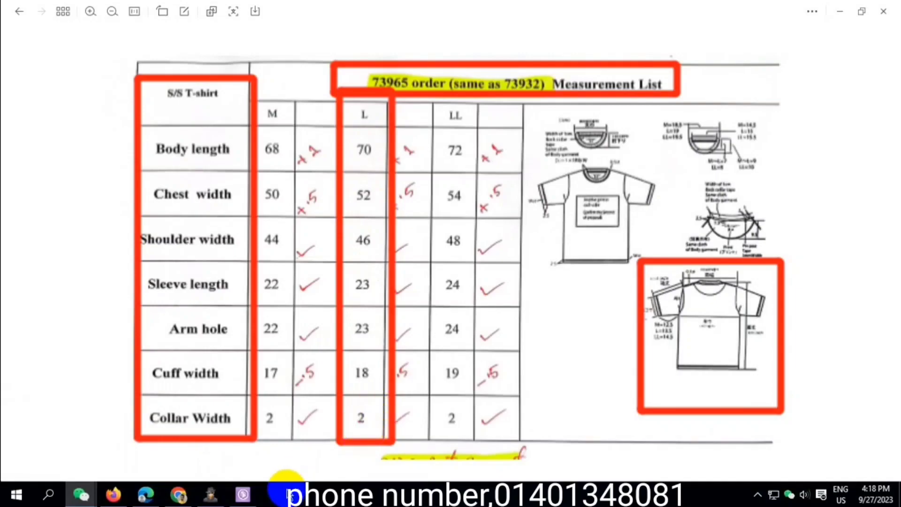
left_click(242, 494)
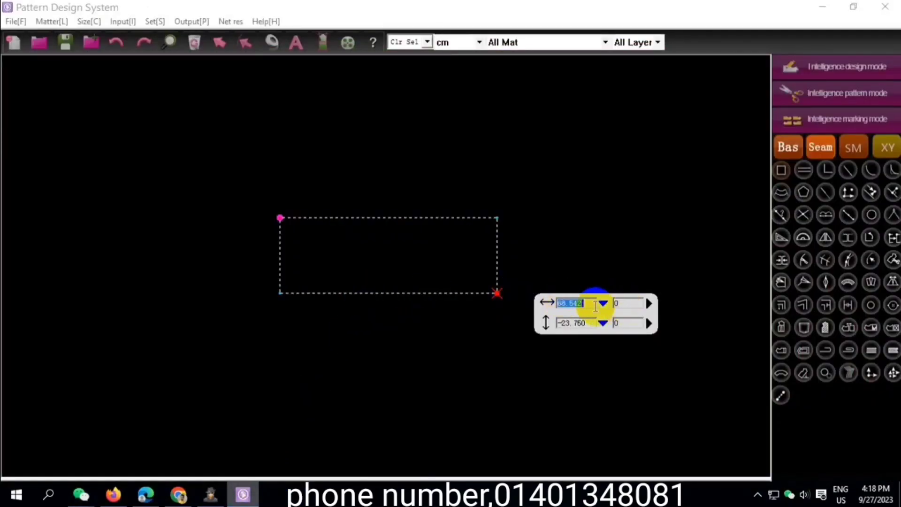
- Size the rectangle to 70 wide by -26 high and abort the stray second rectangle
type("70")
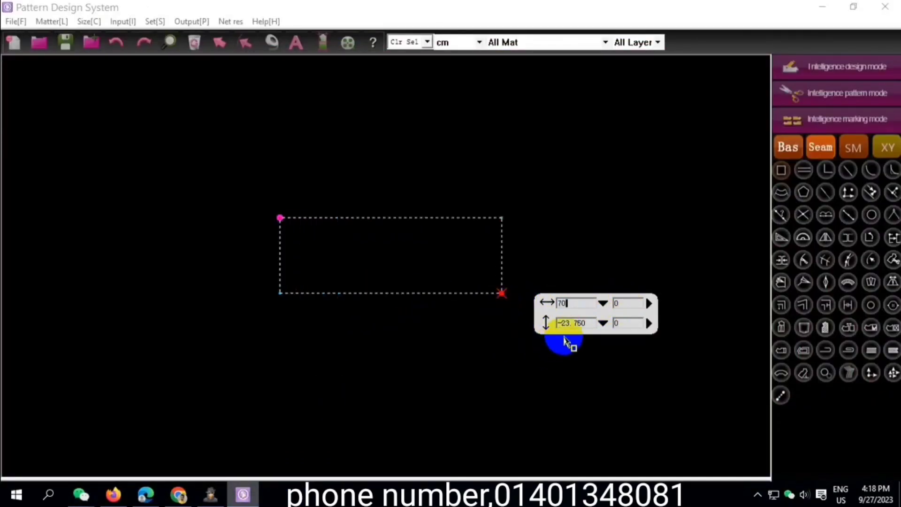
double_click(566, 335)
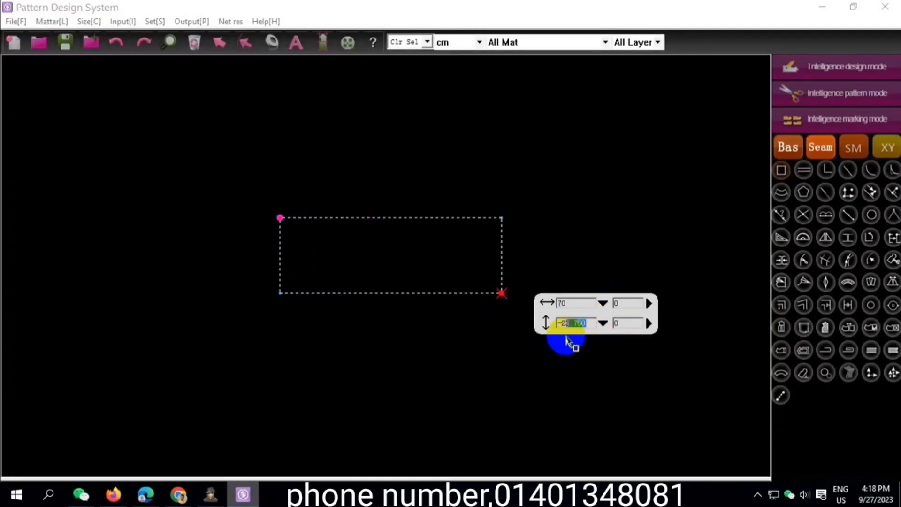
type("-26")
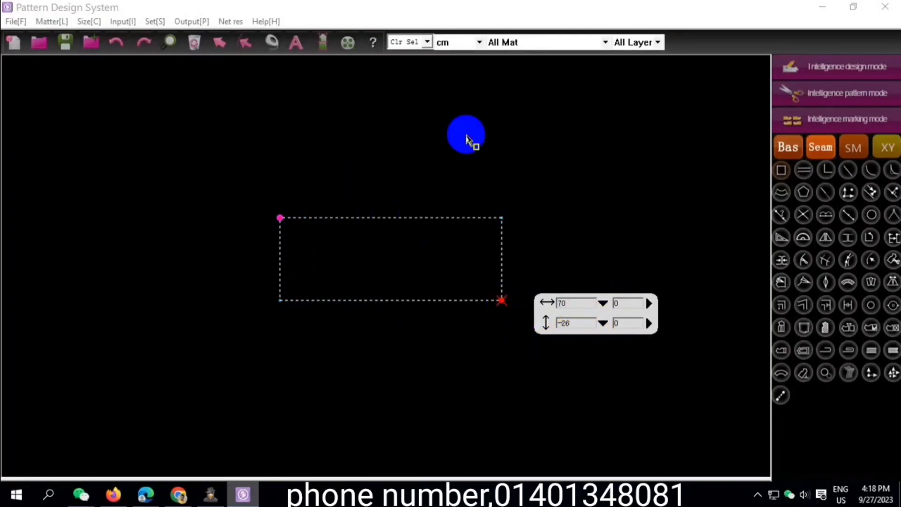
left_click(825, 68)
left_click(149, 151)
right_click(548, 340)
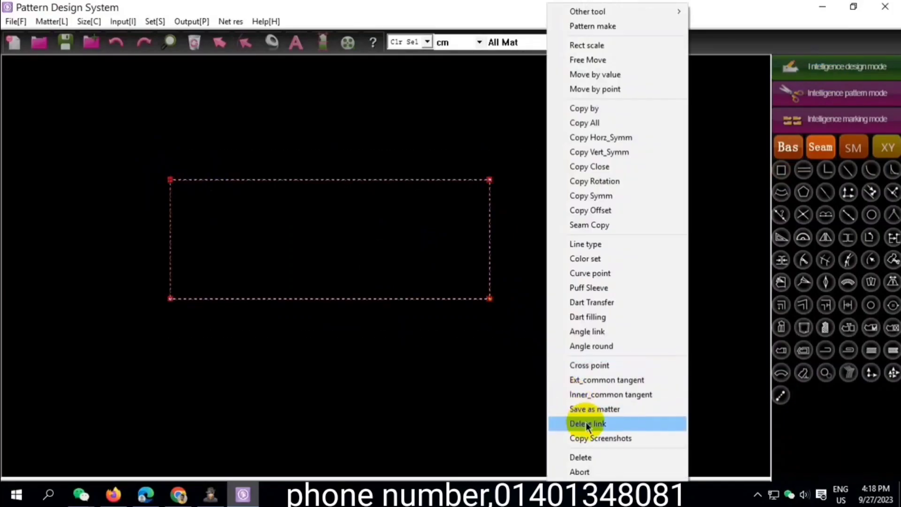
left_click(583, 424)
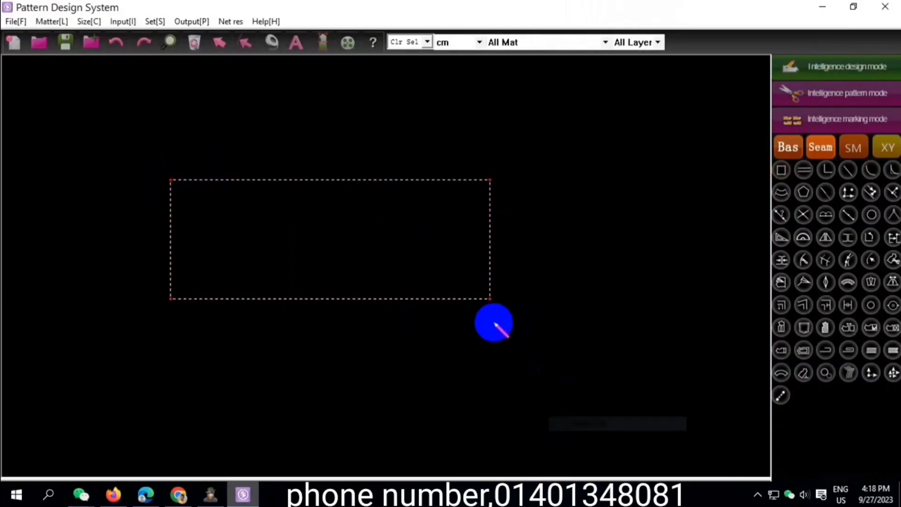
left_click(64, 42)
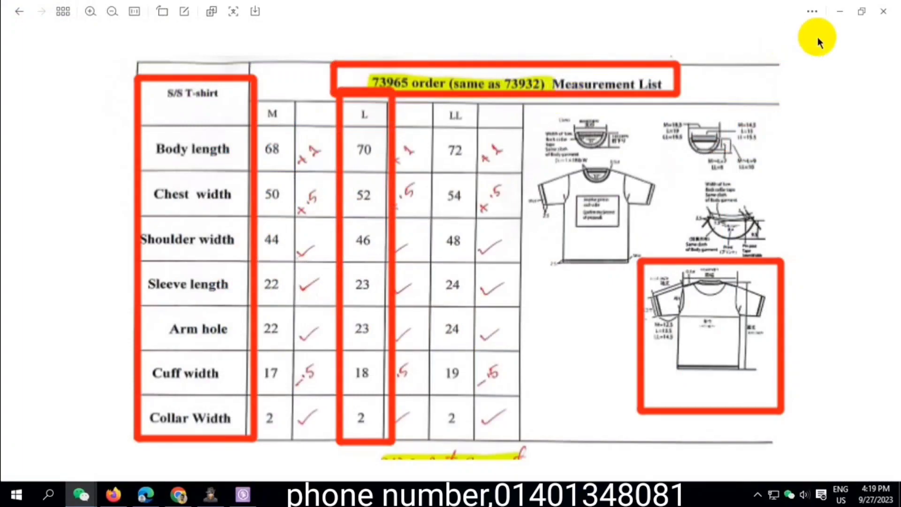
- Save the pattern as 73932 on the Desktop and bring the measurement list back up
left_click(840, 19)
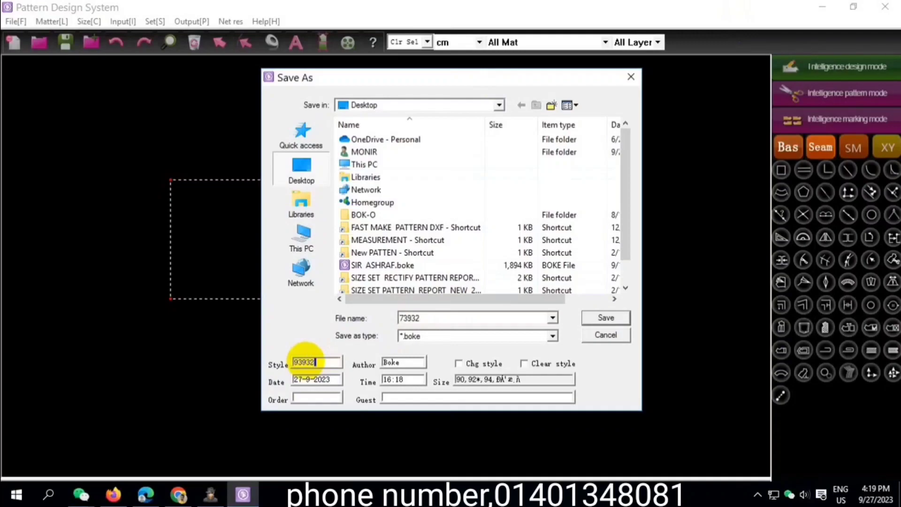
left_click(315, 363)
left_click(607, 318)
left_click(65, 43)
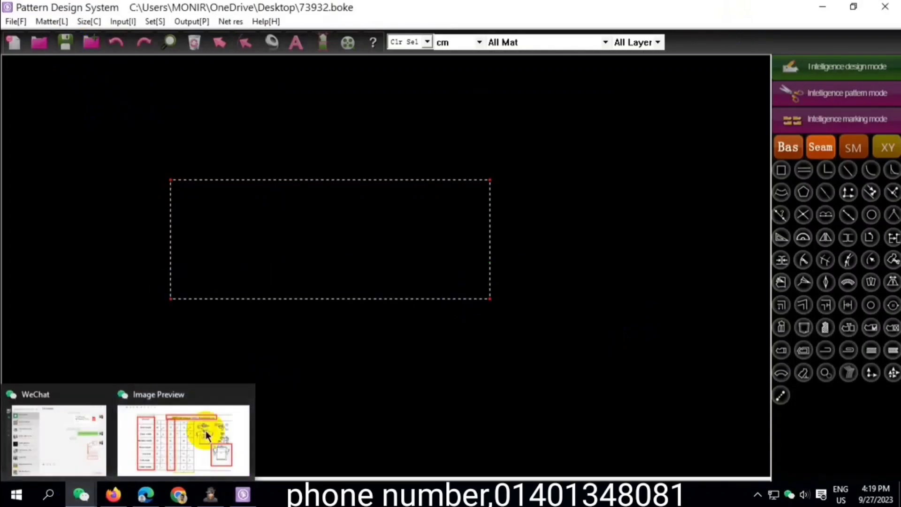
left_click(187, 437)
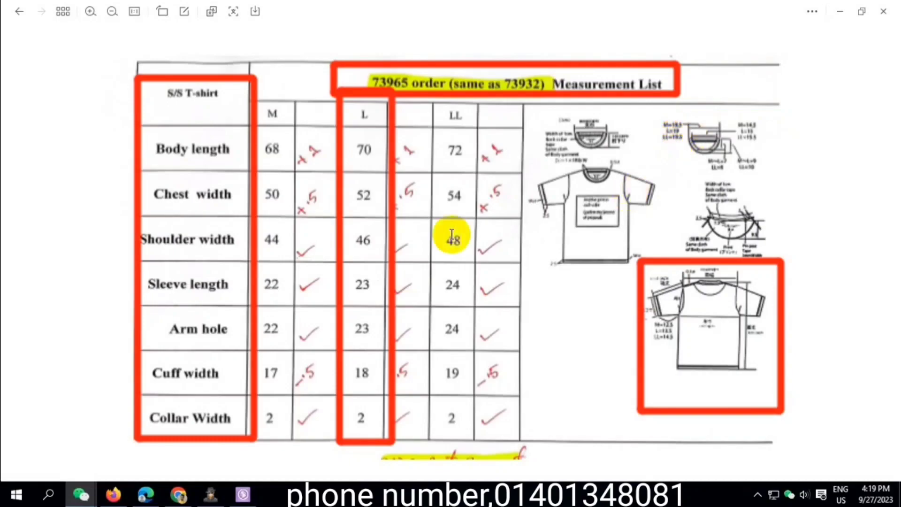
- Place reference points on the rectangle's left edge and bottom line
left_click(242, 492)
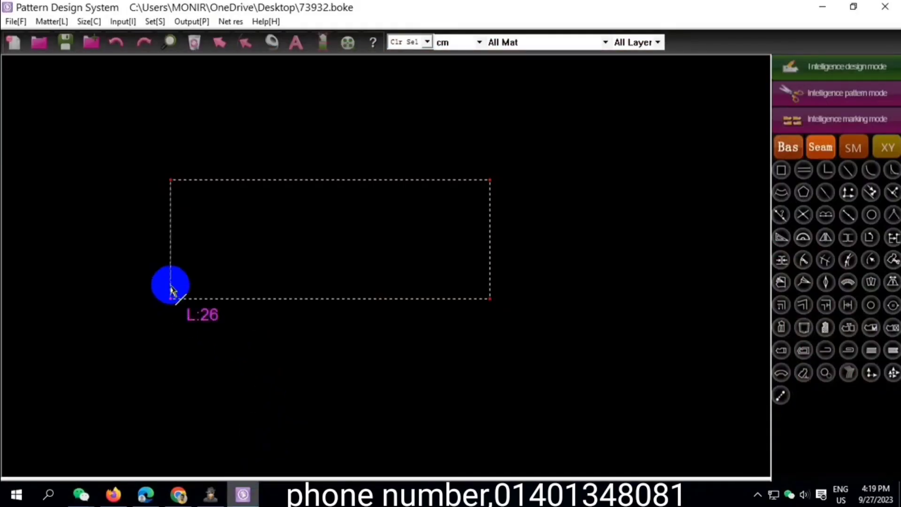
left_click(170, 284)
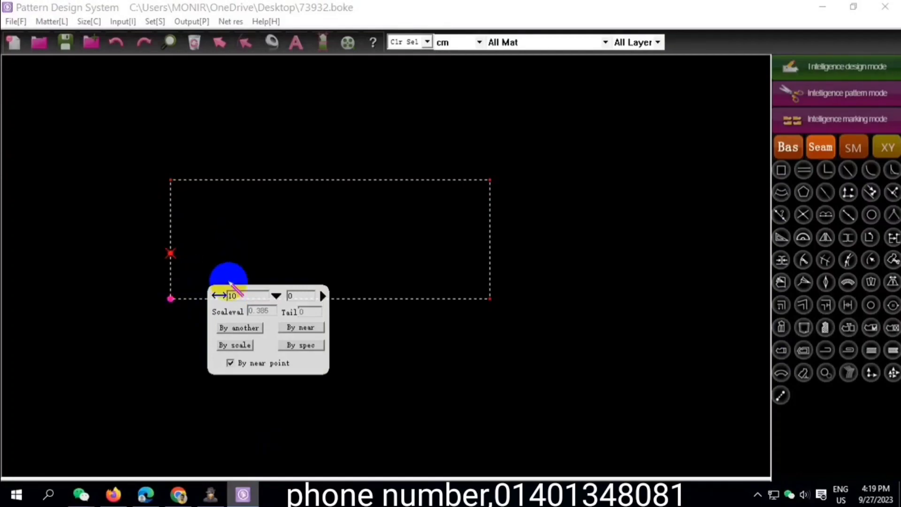
left_click(231, 297)
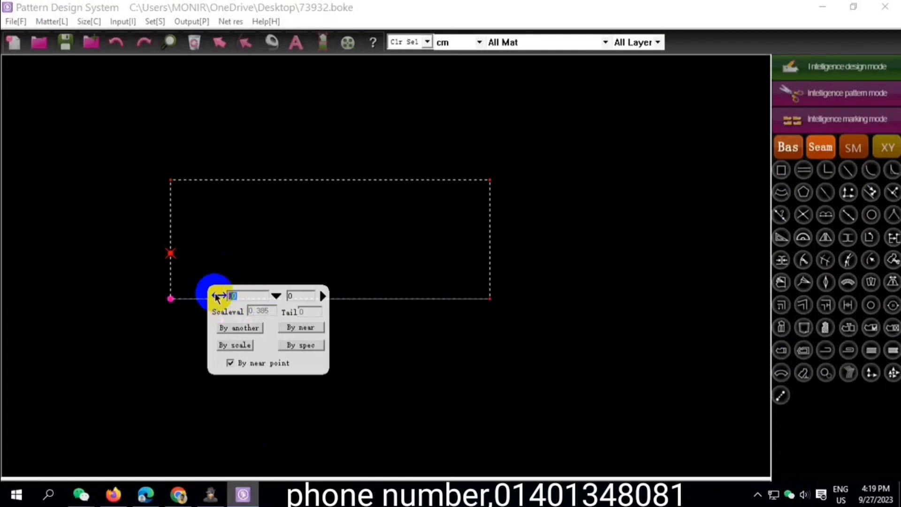
type("9")
key("Return")
left_click(191, 300)
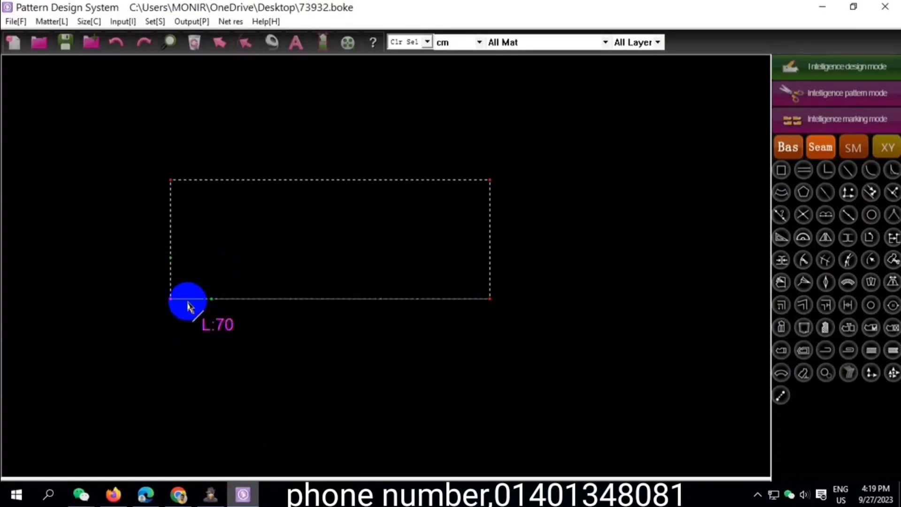
left_click(187, 299)
key("Return")
- Draw two lines from the bottom line up to the left edge
scroll(180, 296, "up", 2)
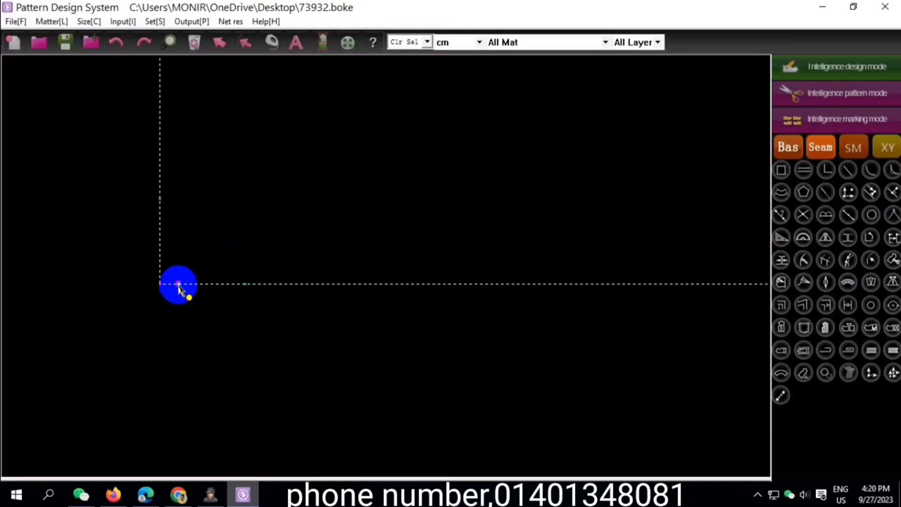
left_click(178, 283)
left_click(160, 199)
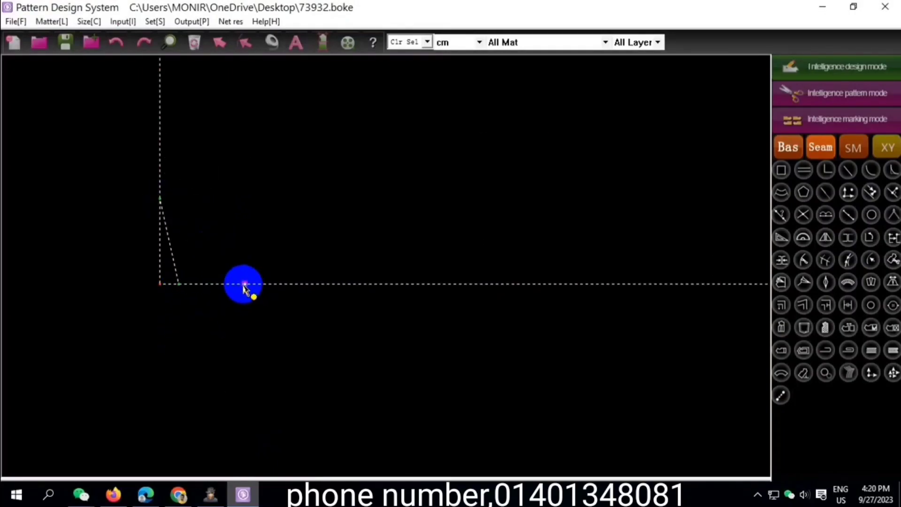
left_click(245, 284)
left_click(160, 199)
scroll(101, 331, "down", 3)
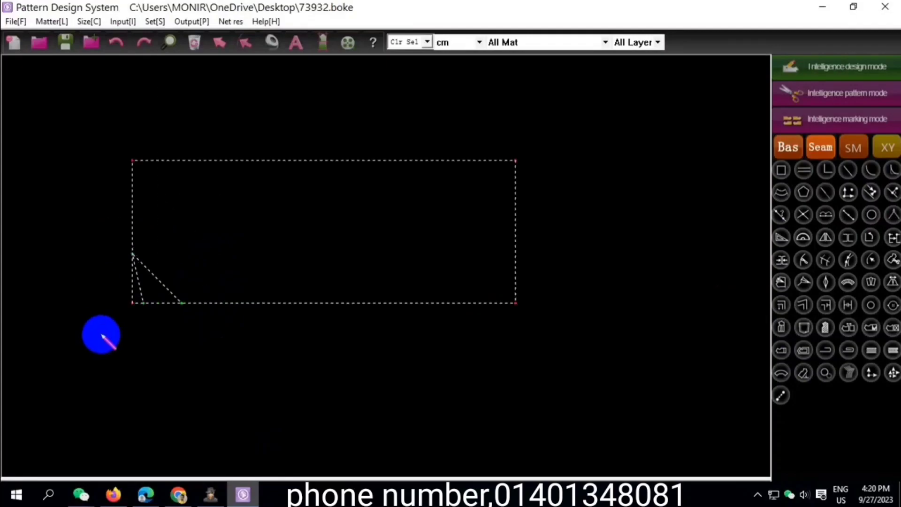
scroll(144, 278, "down", 1)
scroll(145, 277, "up", 2)
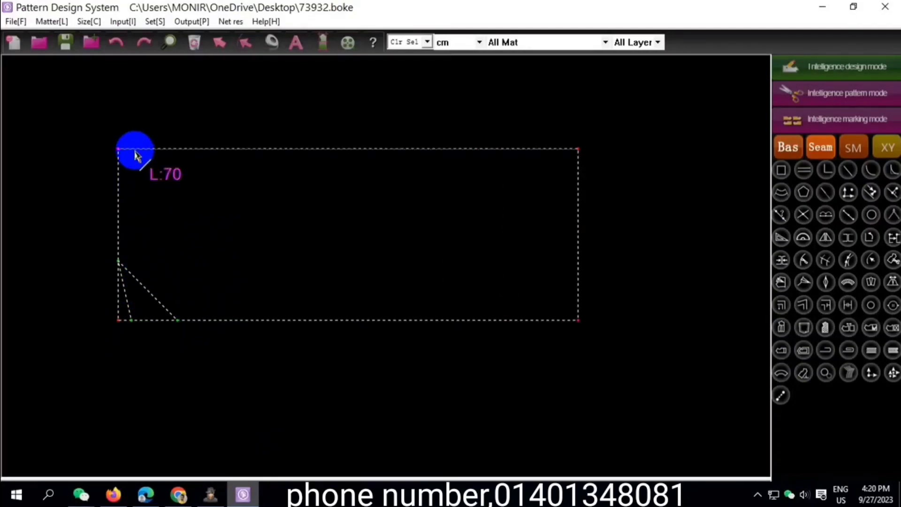
- Draw a vertical line from 2 cm along the top line down to the bottom edge
left_click(135, 150)
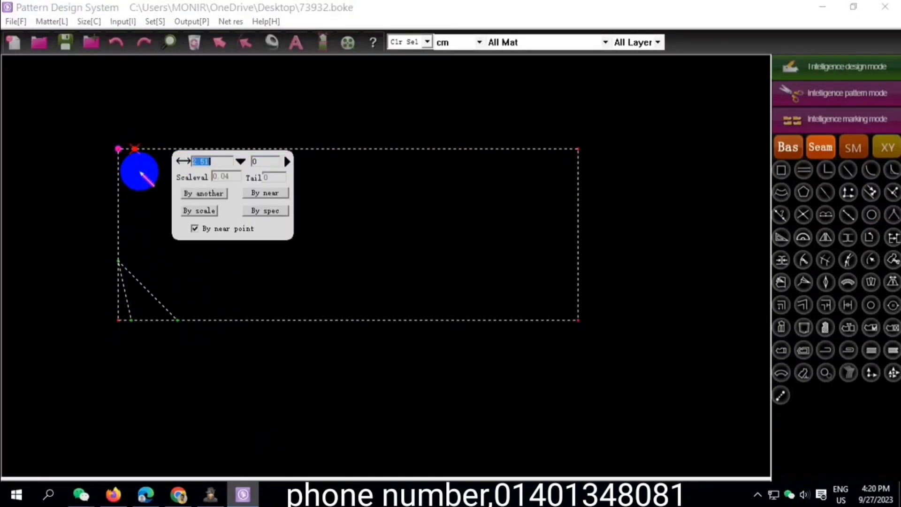
type("2")
key("Return")
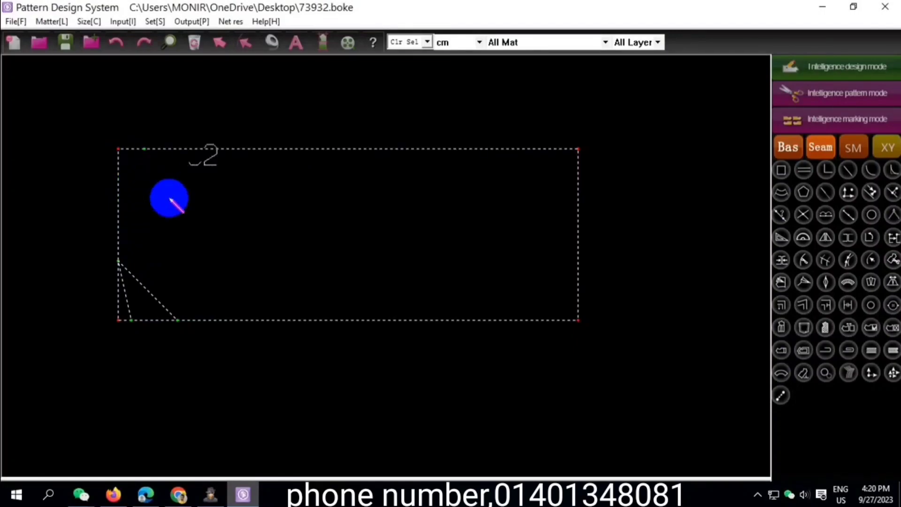
left_click(147, 317)
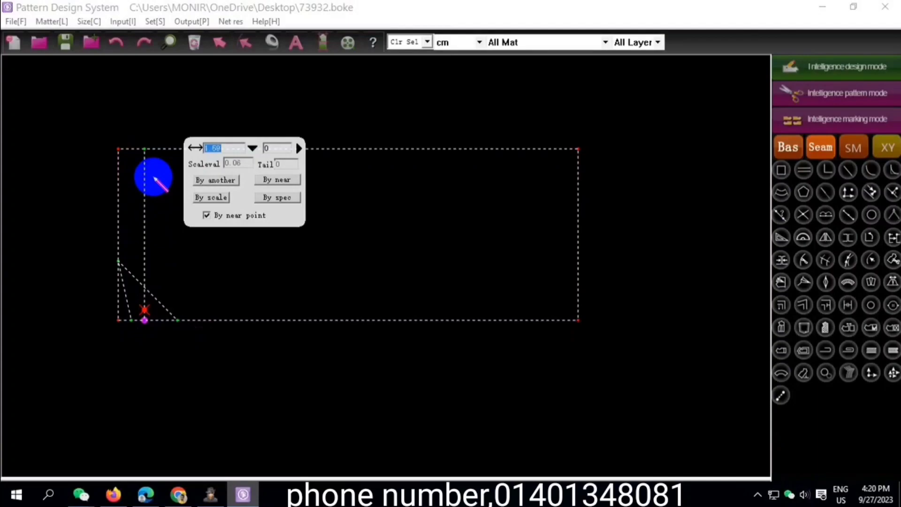
right_click(157, 218)
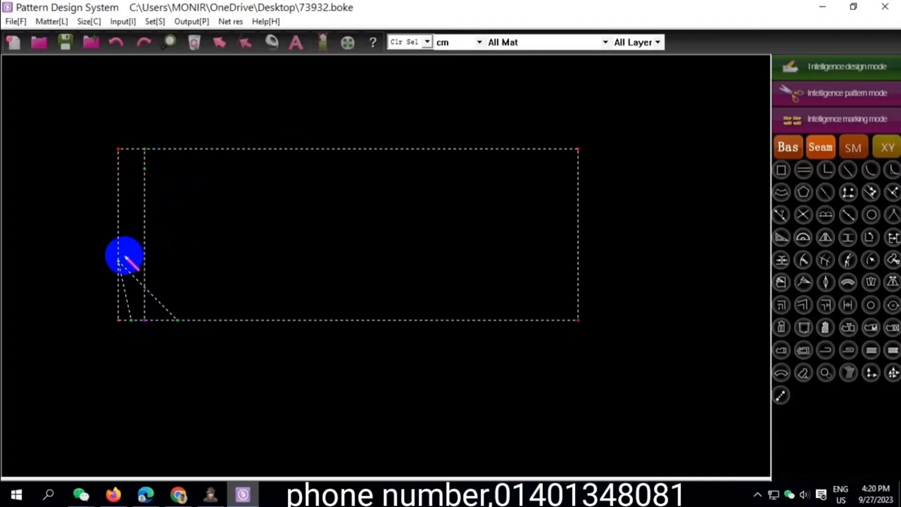
- Draw the sloped top line and a vertical divider to the bottom edge, then select all lines
left_click(118, 261)
type("4. 92")
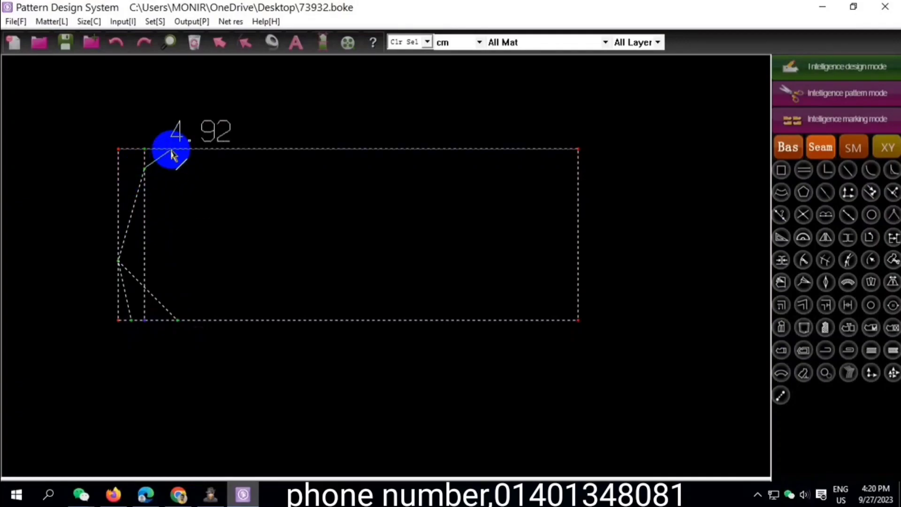
left_click(171, 149)
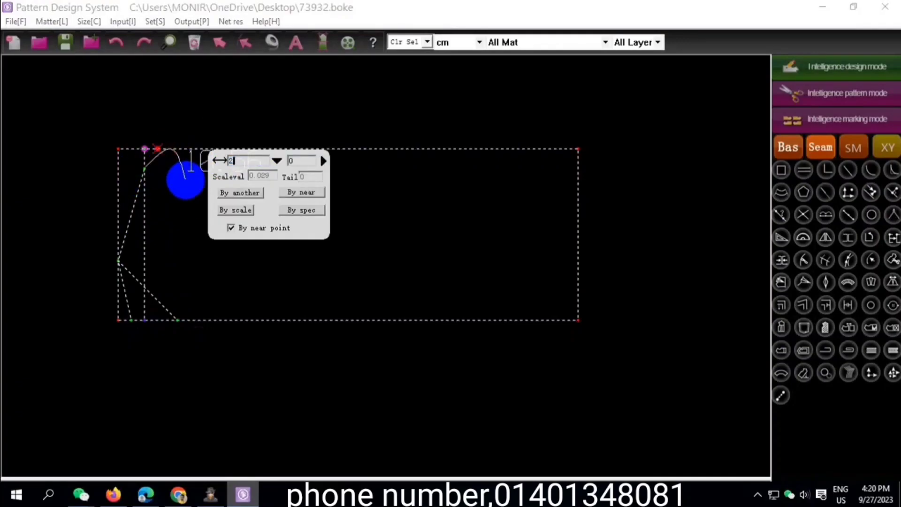
right_click(201, 227)
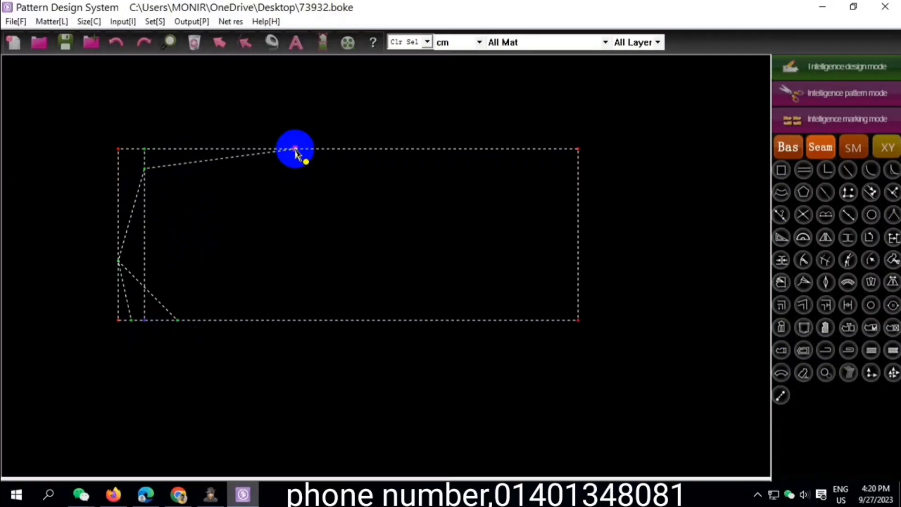
left_click(295, 149)
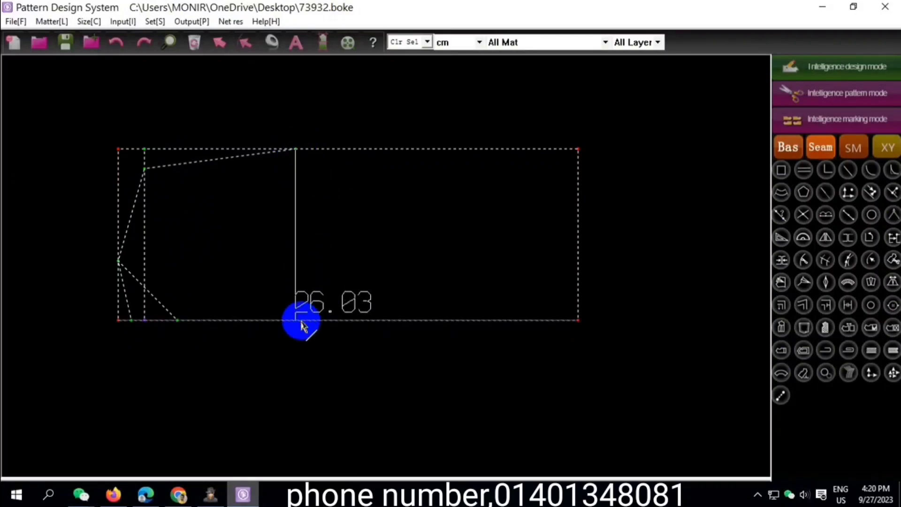
left_click(301, 321)
scroll(168, 209, "down", 1)
left_click_drag(86, 138, 489, 332)
right_click(489, 332)
- Unlink the selected lines, offset the points to the left, and save the file
left_click(530, 424)
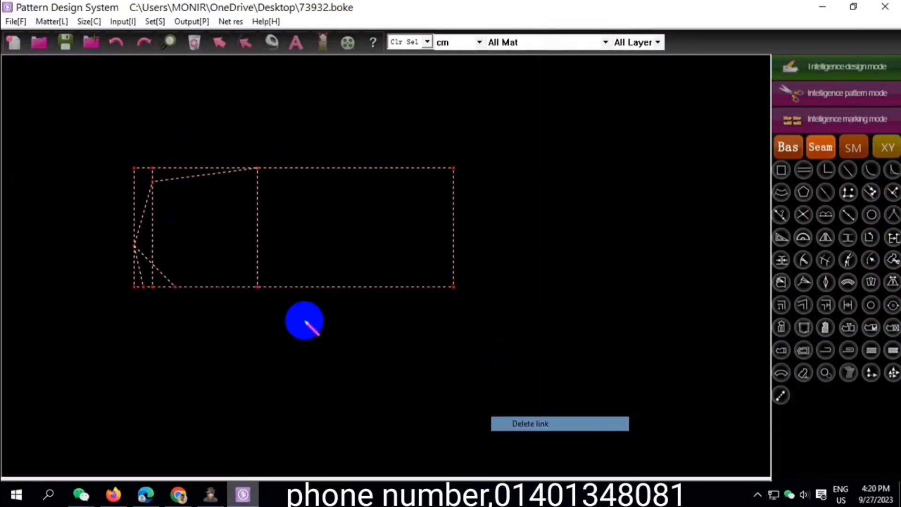
right_click(290, 345)
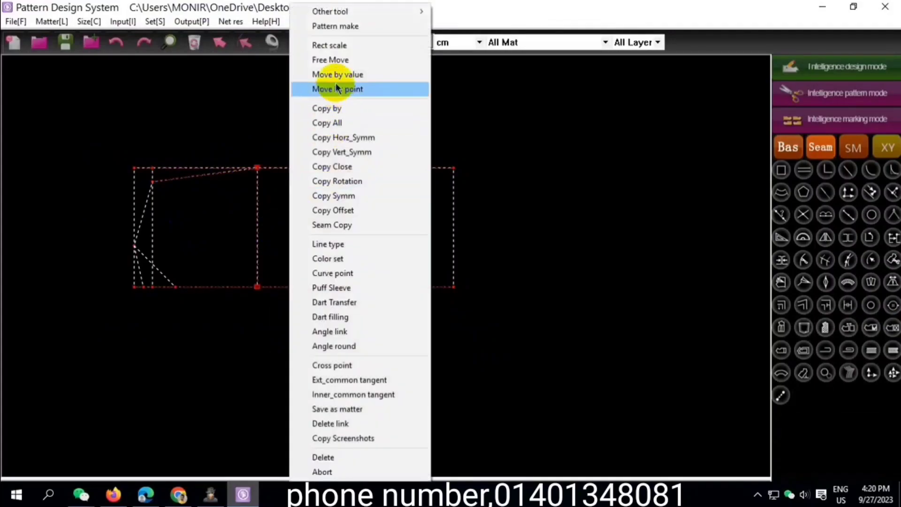
left_click(334, 75)
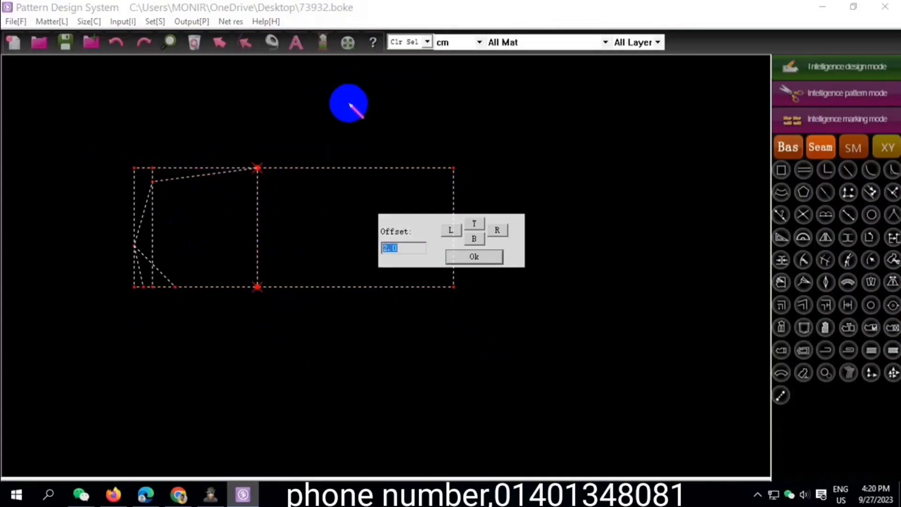
left_click(450, 230)
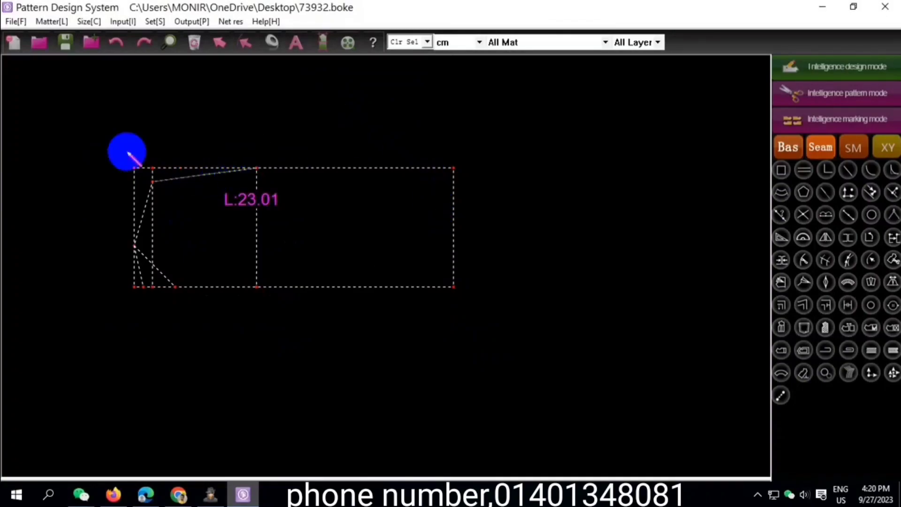
left_click_drag(100, 141, 509, 338)
right_click(510, 338)
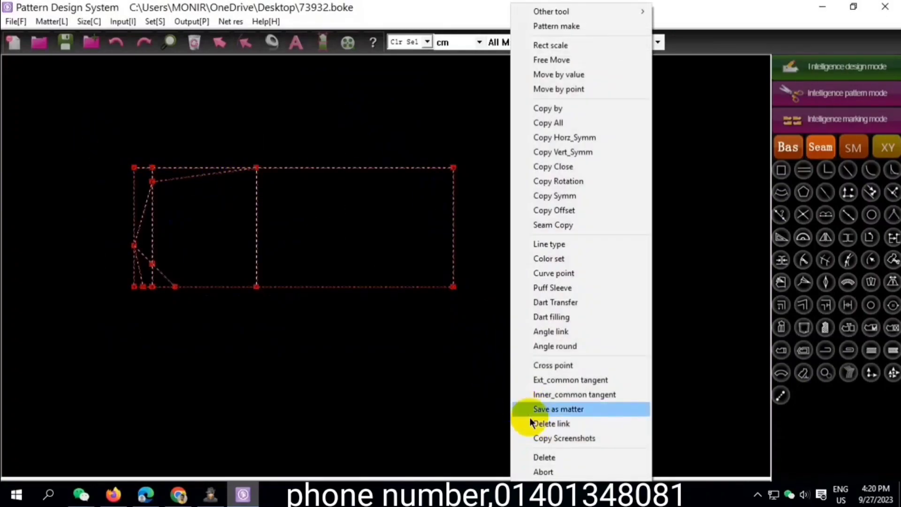
left_click(252, 232)
left_click(66, 43)
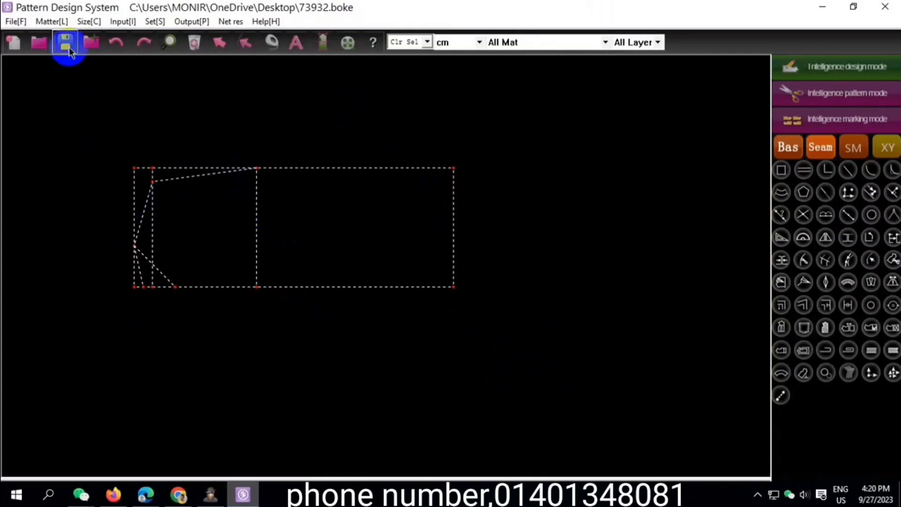
- Mirror the draft downward about the bottom line with symmetric copy
left_click(825, 237)
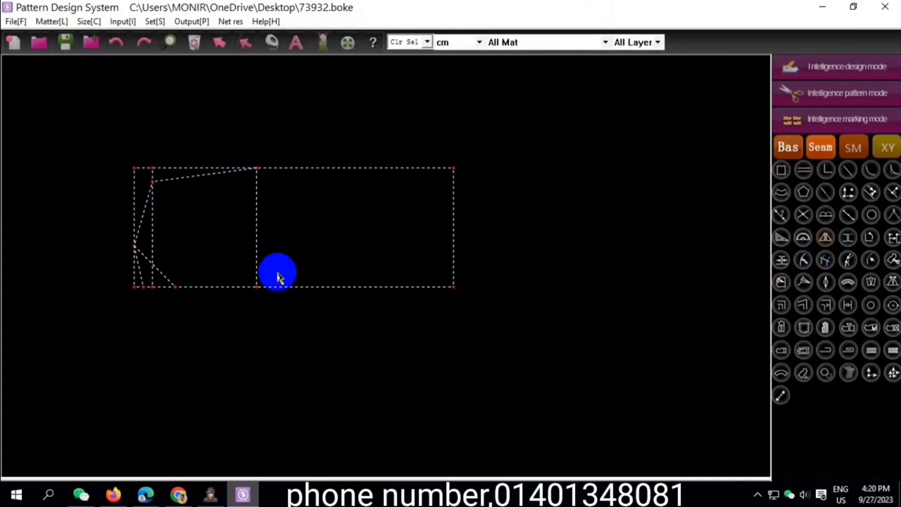
left_click(274, 288)
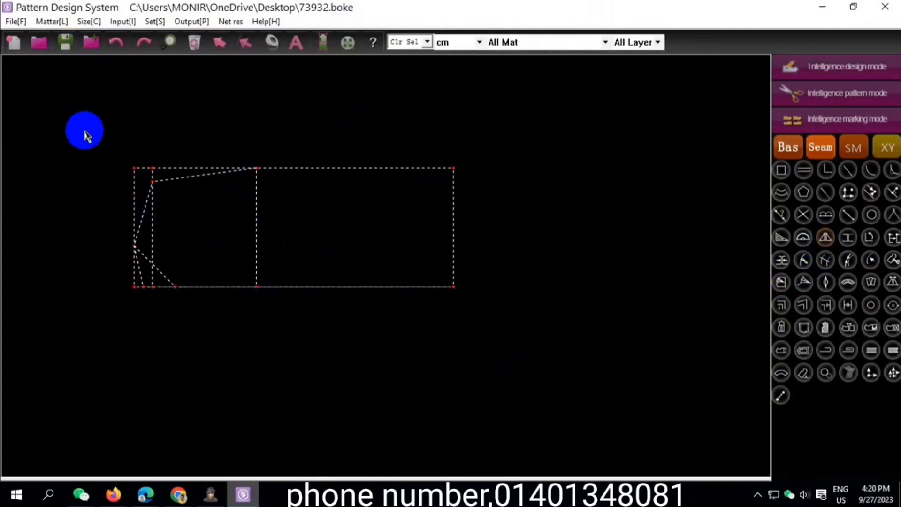
left_click_drag(81, 128, 487, 277)
left_click(487, 276)
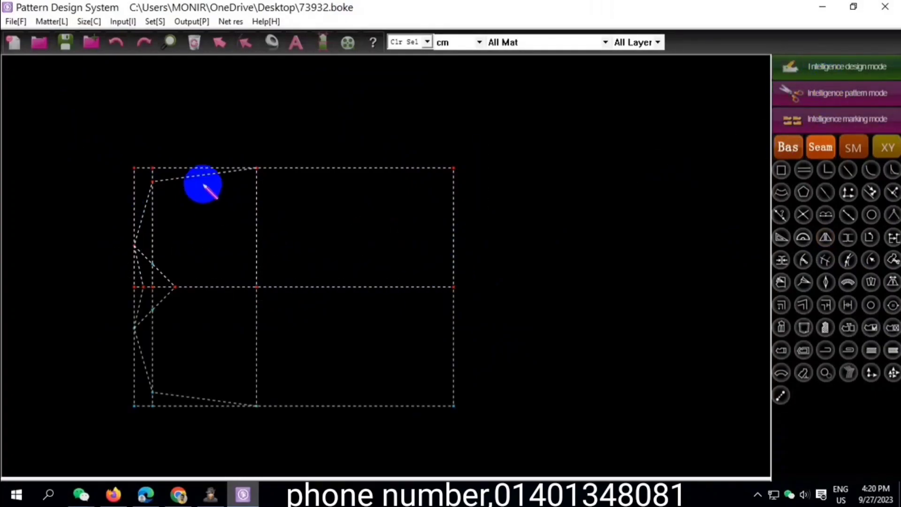
- Bend the sloped top line and left slanted line into curves and shape the rounded left curve
left_click_drag(229, 174, 253, 184)
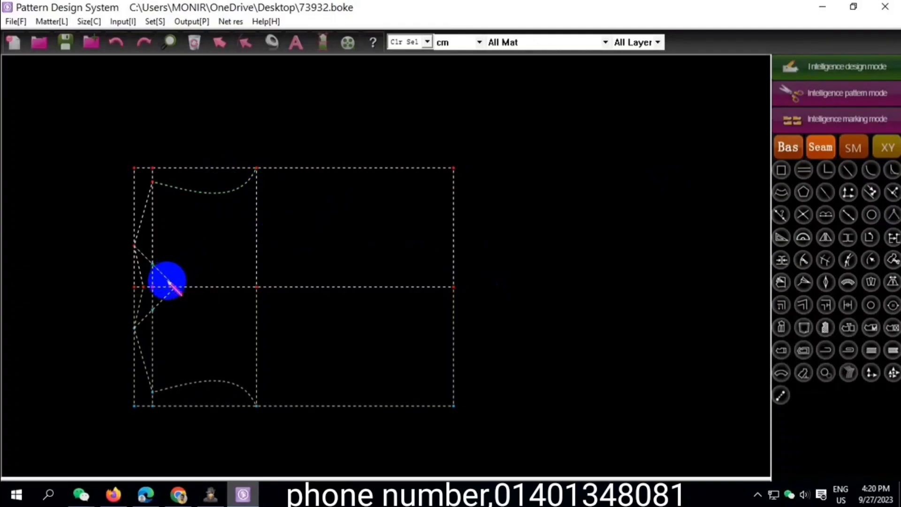
left_click_drag(169, 281, 172, 272)
scroll(169, 268, "up", 1)
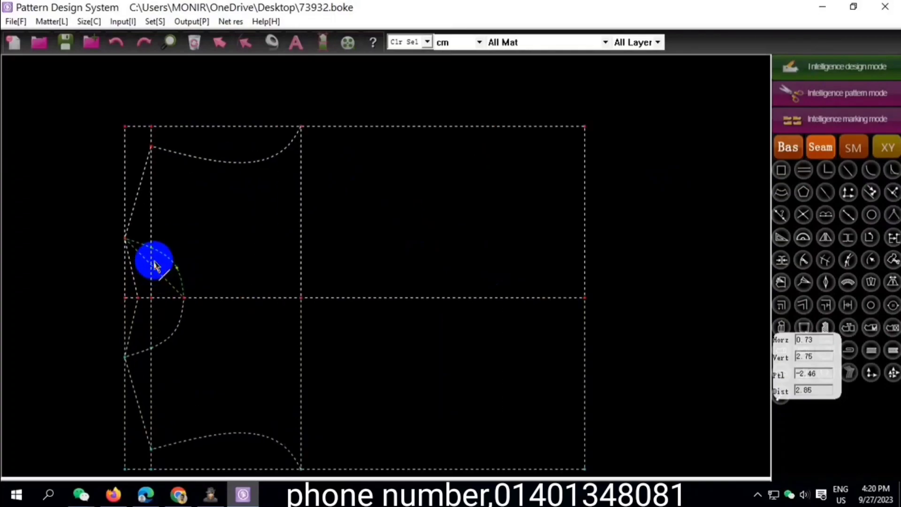
scroll(159, 260, "up", 1)
left_click_drag(139, 238, 137, 235)
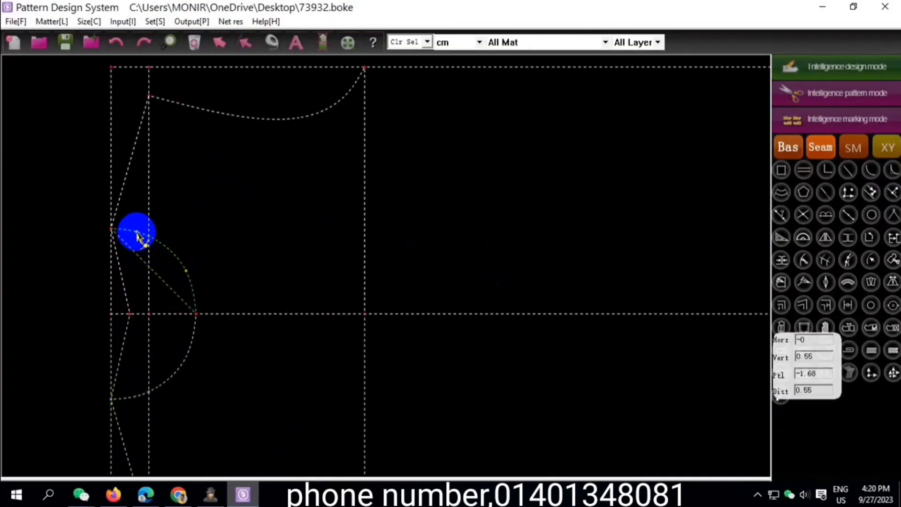
scroll(191, 288, "up", 1)
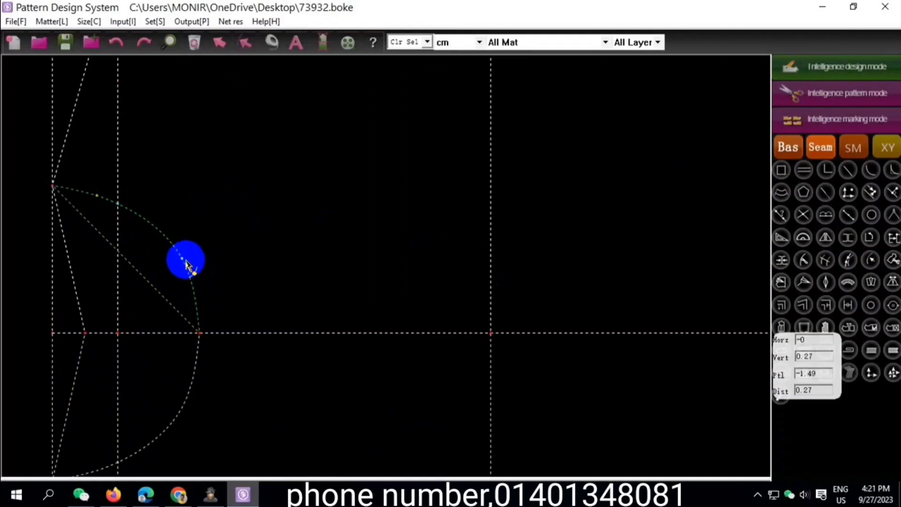
mouse_move(183, 267)
left_mouse_down()
mouse_move(195, 295)
mouse_move(165, 237)
mouse_move(115, 222)
mouse_move(100, 197)
mouse_move(86, 225)
mouse_move(67, 233)
mouse_move(62, 198)
mouse_move(90, 257)
mouse_move(84, 277)
mouse_move(104, 215)
left_mouse_up()
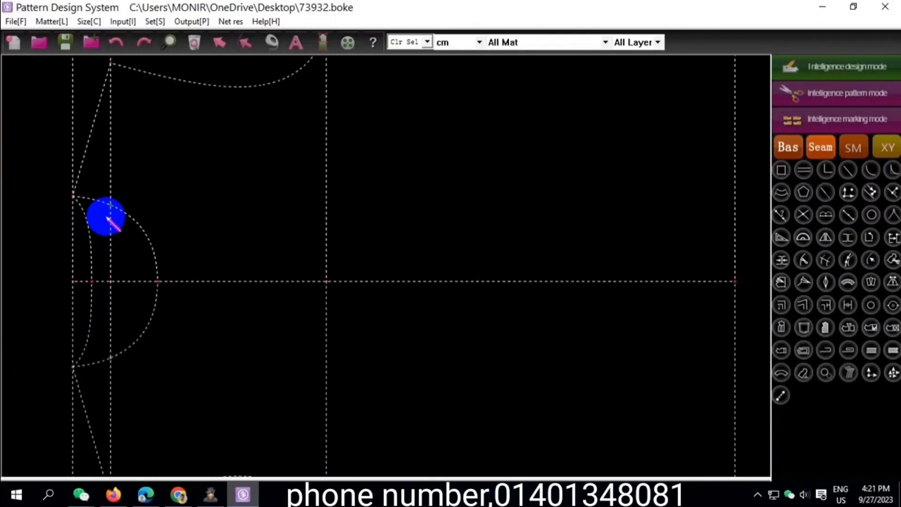
scroll(171, 237, "down", 1)
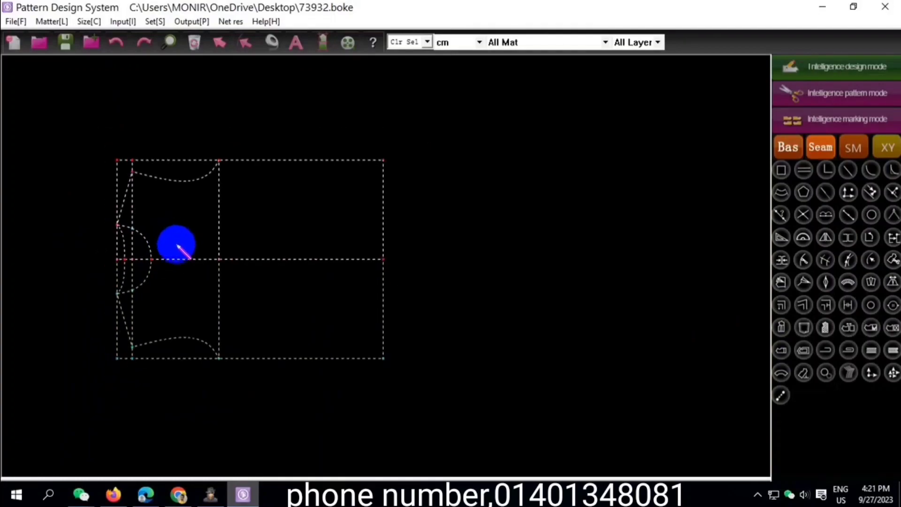
- Reactivate symmetric copy, return to design drawing mode, and select the entire pattern
left_click(826, 238)
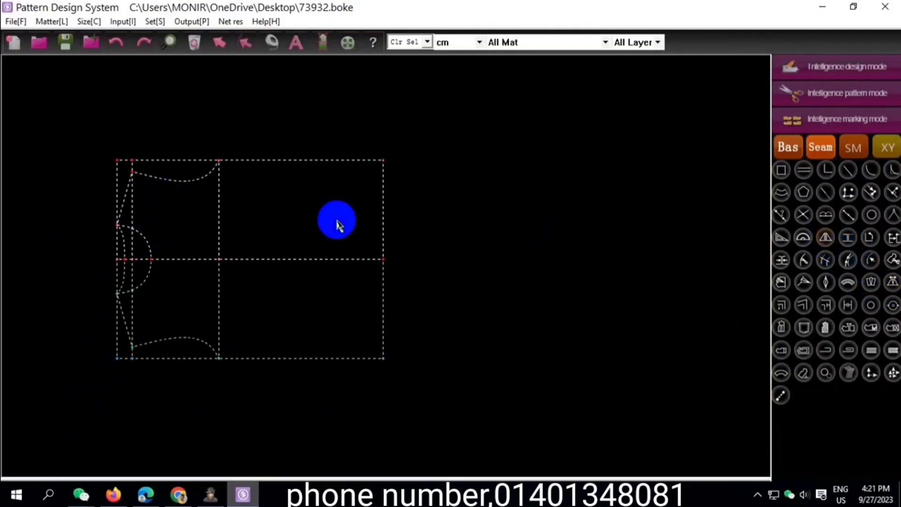
scroll(124, 192, "up", 1)
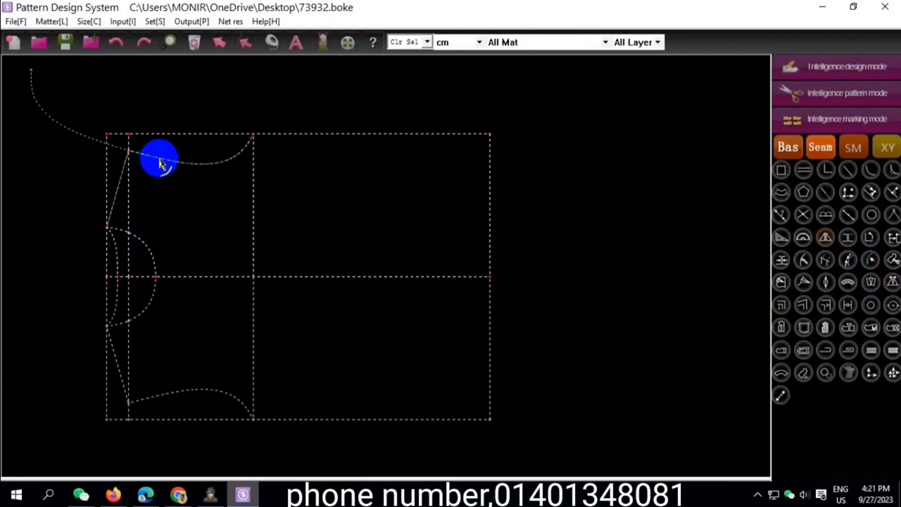
scroll(160, 136, "up", 2)
scroll(235, 194, "down", 2)
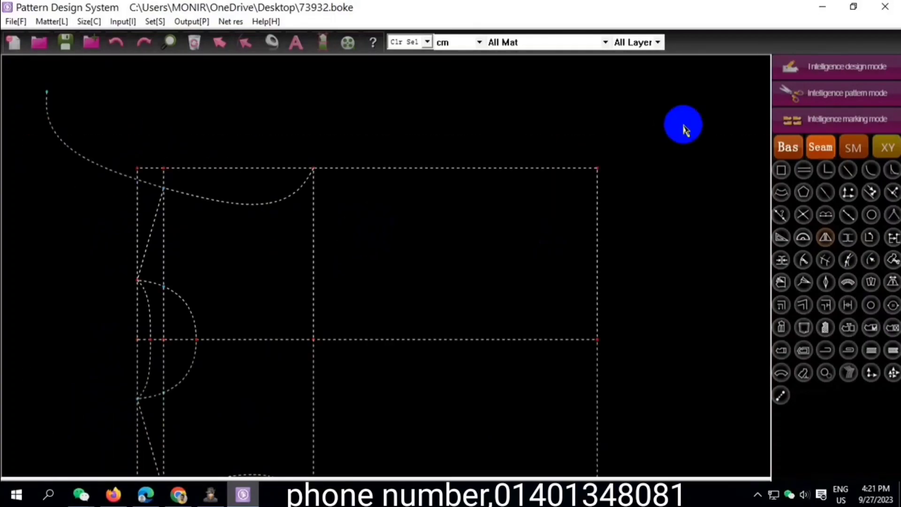
left_click(847, 68)
scroll(225, 119, "down", 2)
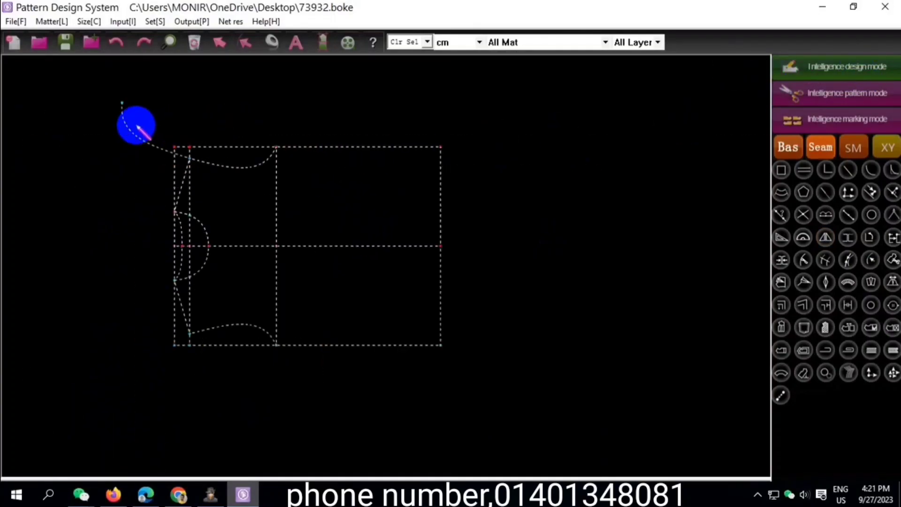
left_click_drag(94, 92, 483, 392)
- Unlink the selected pattern lines and remove the stray upper-left curve
right_click(483, 392)
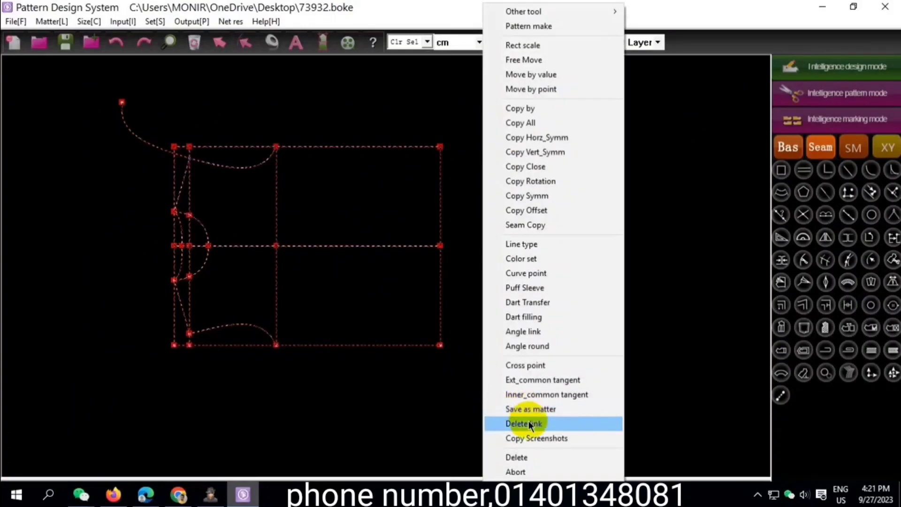
left_click(523, 423)
left_click_drag(127, 101, 206, 176)
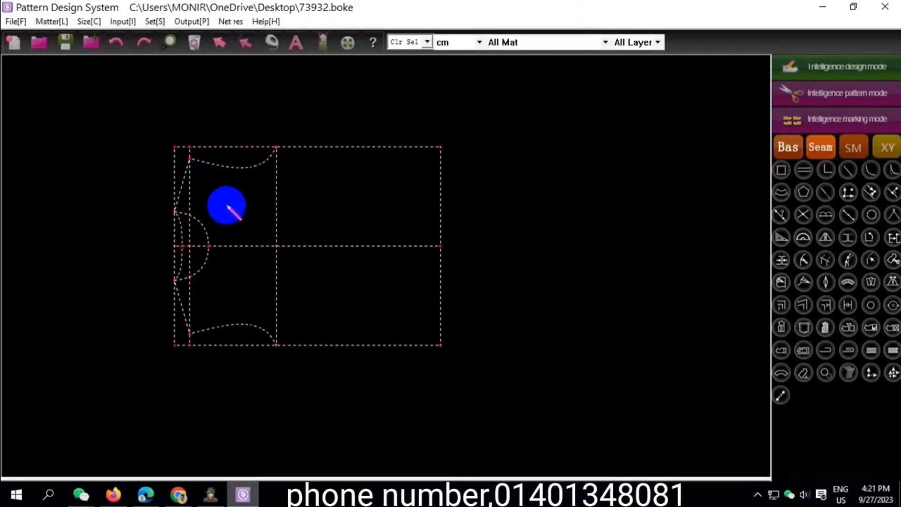
scroll(225, 199, "up", 2)
scroll(204, 218, "down", 1)
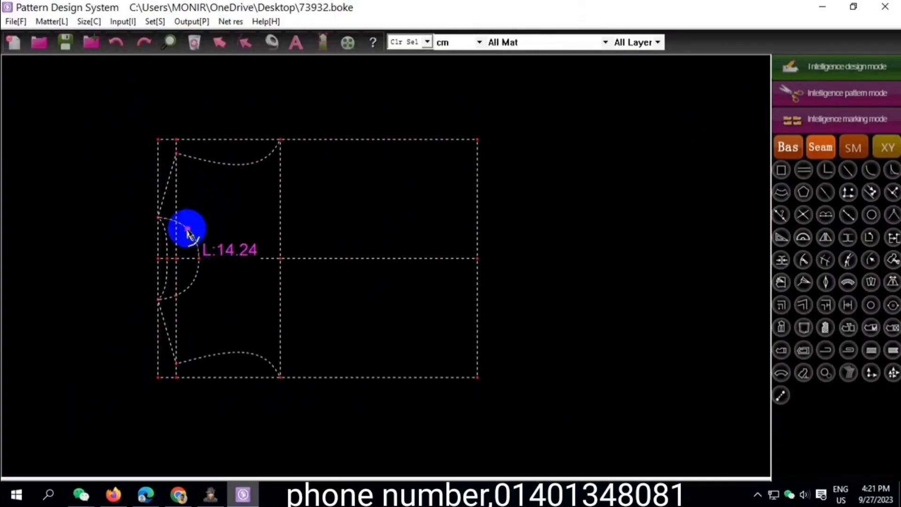
left_click(821, 264)
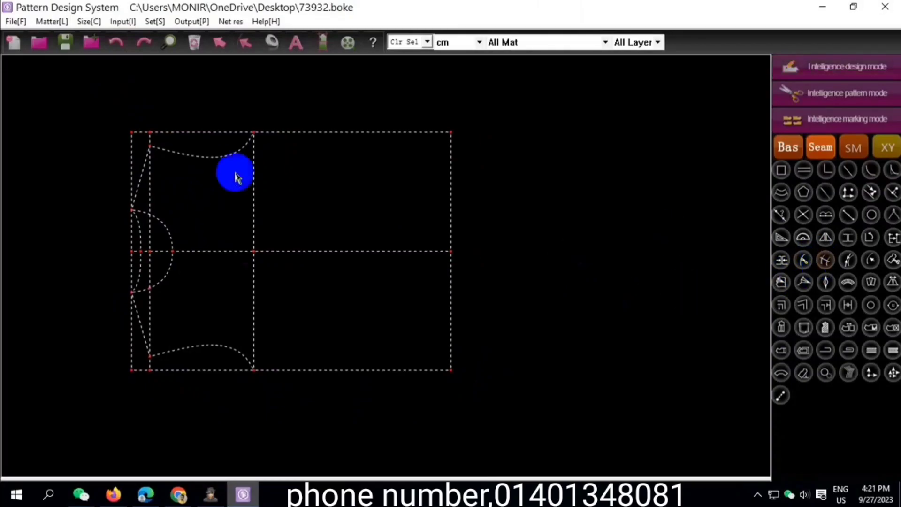
- Delete the surplus top construction line, the corner stub and the bottom construction line
left_click(816, 258)
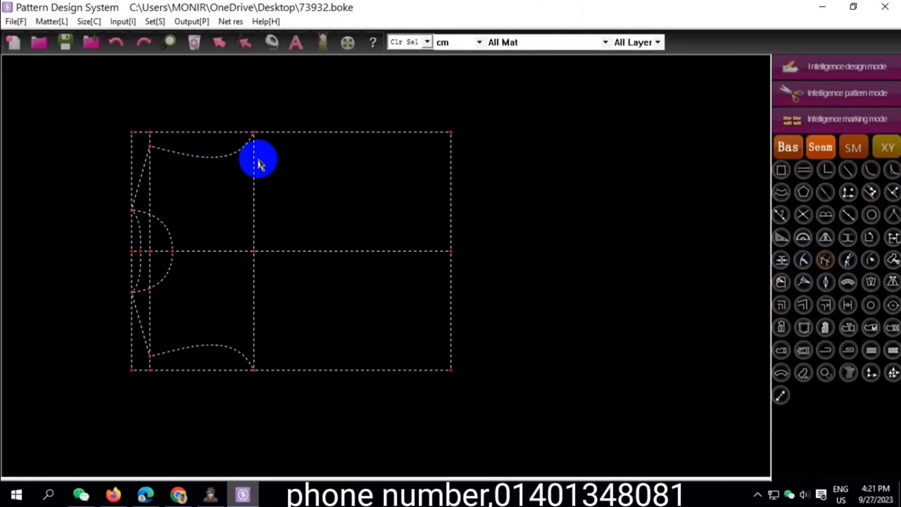
left_click(271, 135)
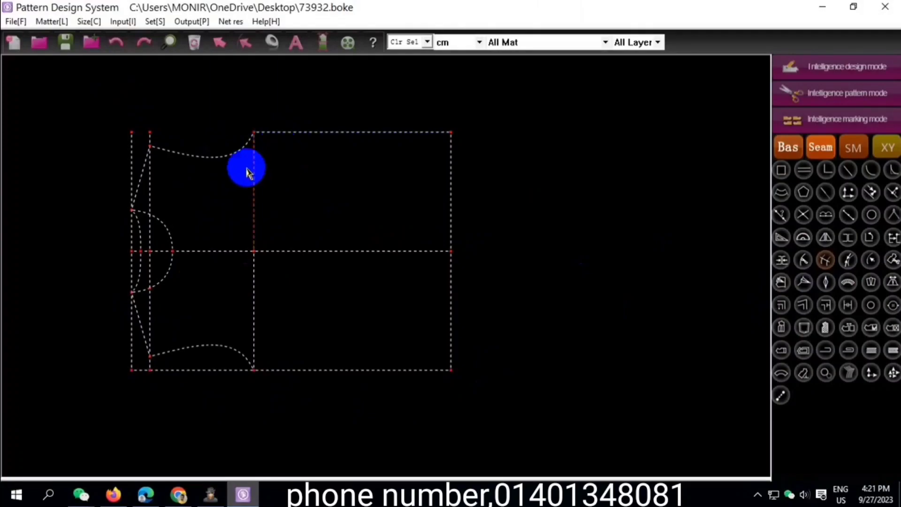
left_click(151, 193)
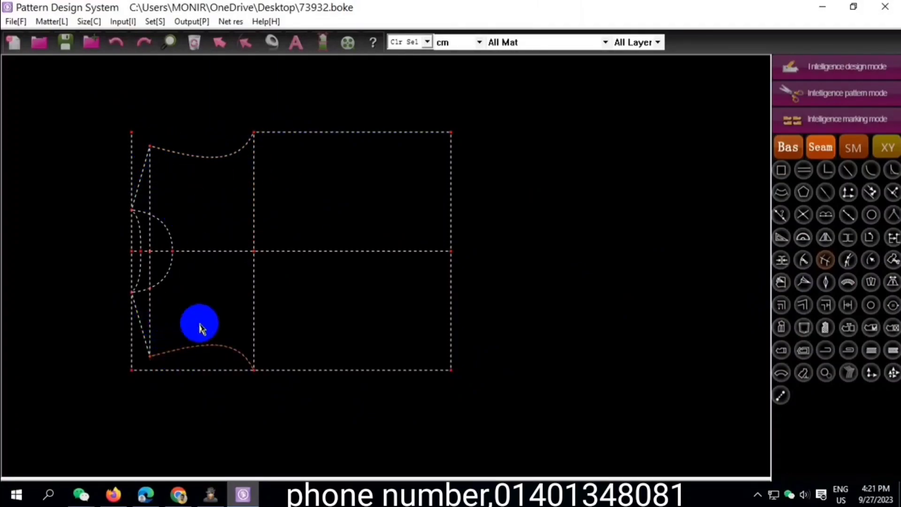
left_click(279, 370)
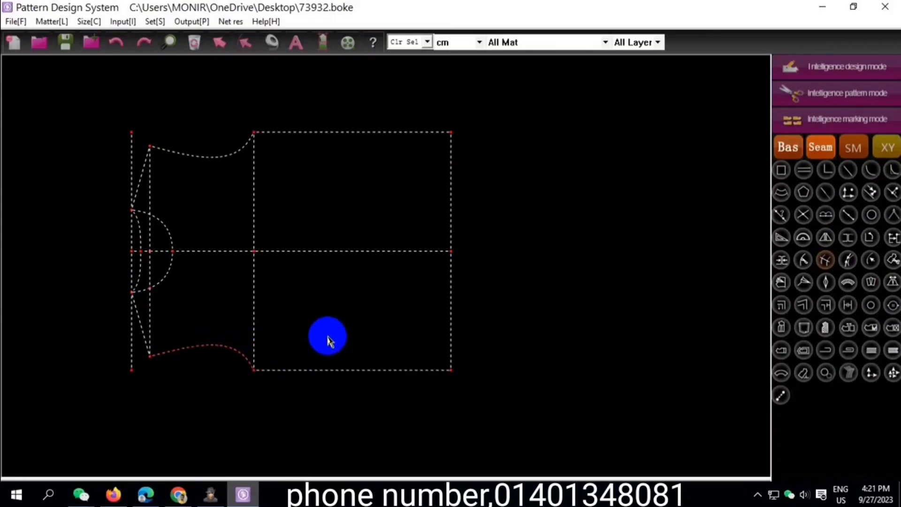
scroll(161, 308, "up", 1)
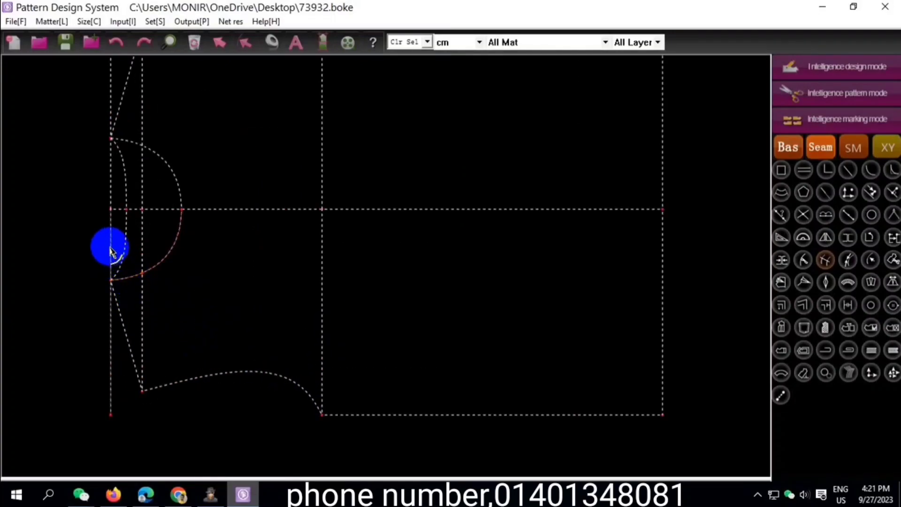
scroll(85, 183, "down", 1)
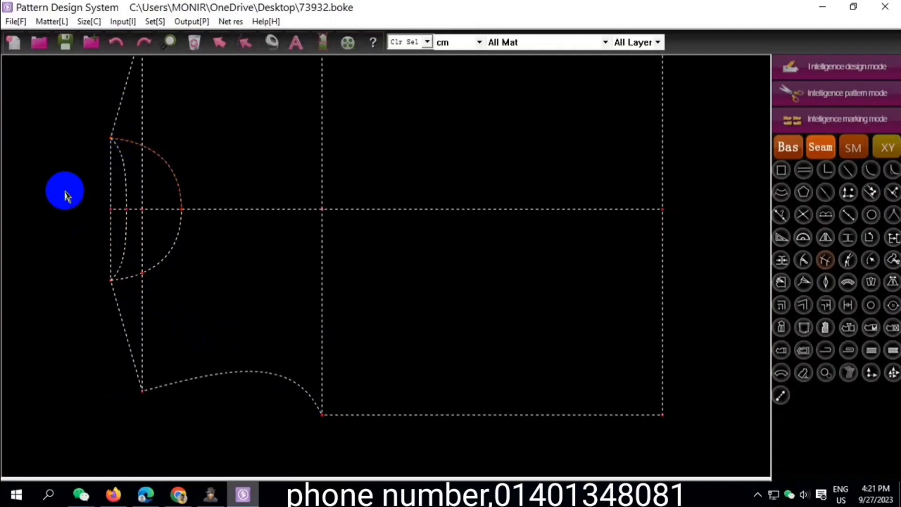
scroll(103, 262, "down", 1)
scroll(82, 179, "up", 1)
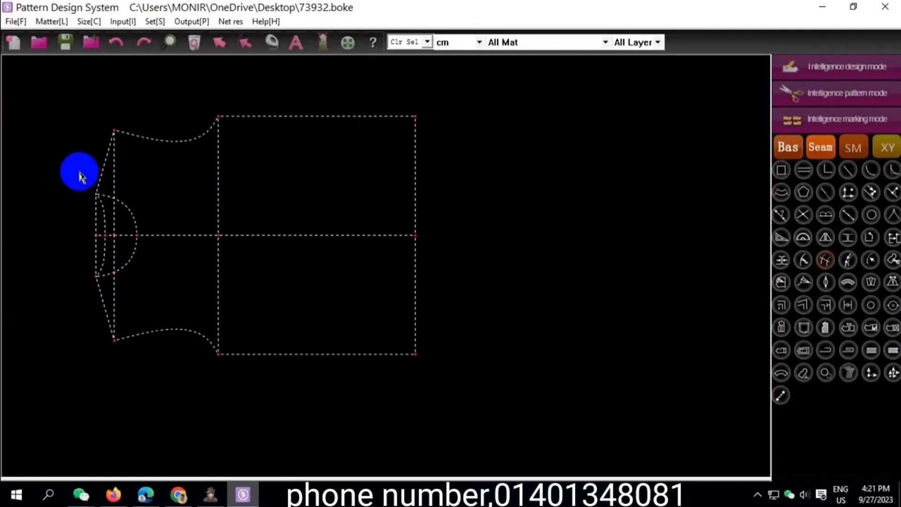
- Save, then measure the neckline curves to a 47.42 cm total and close the results
left_click(73, 43)
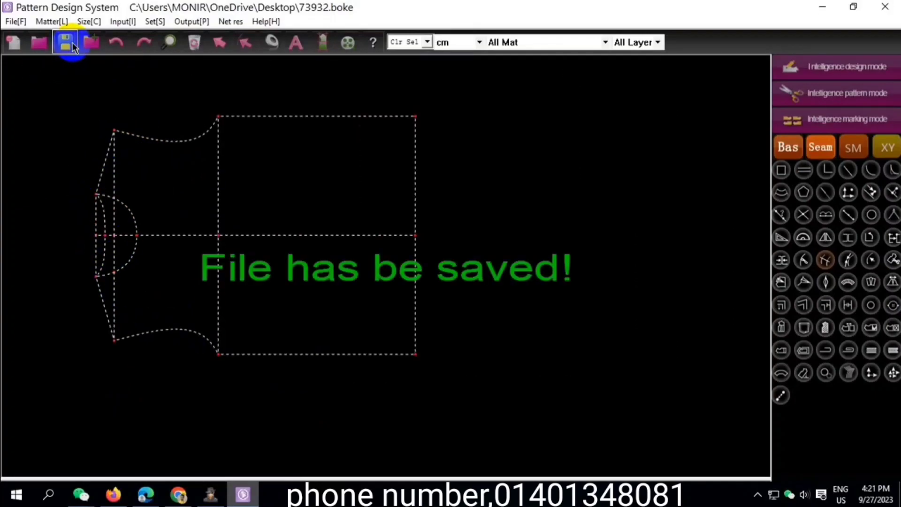
left_click(277, 44)
scroll(157, 209, "up", 1)
scroll(157, 206, "up", 1)
left_click(156, 206)
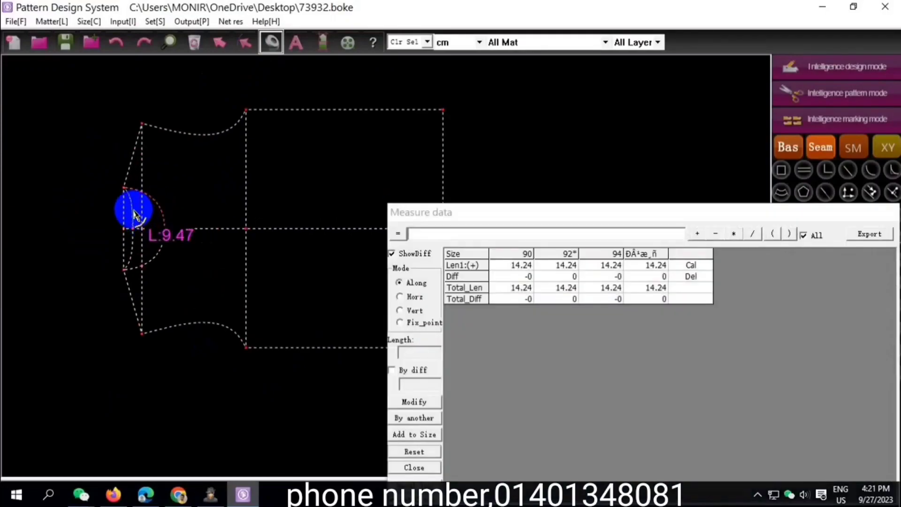
left_click(134, 196)
left_click(322, 171)
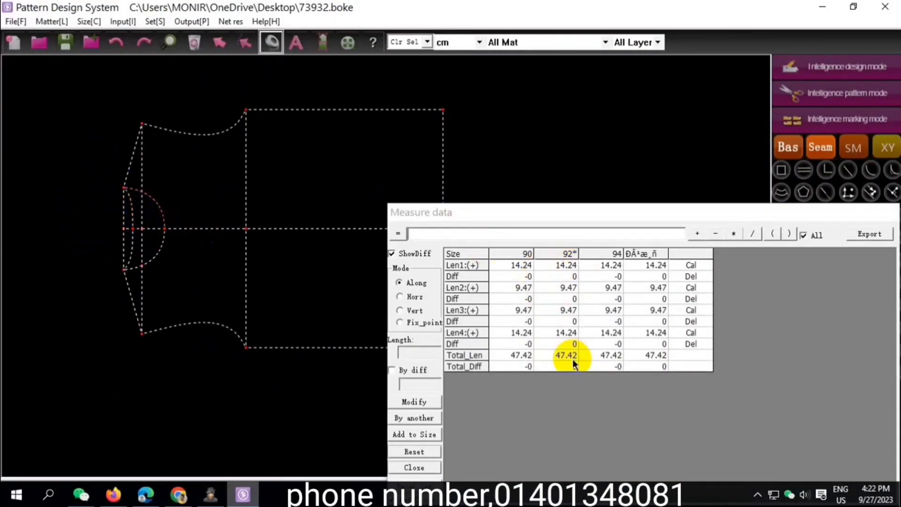
left_click(389, 466)
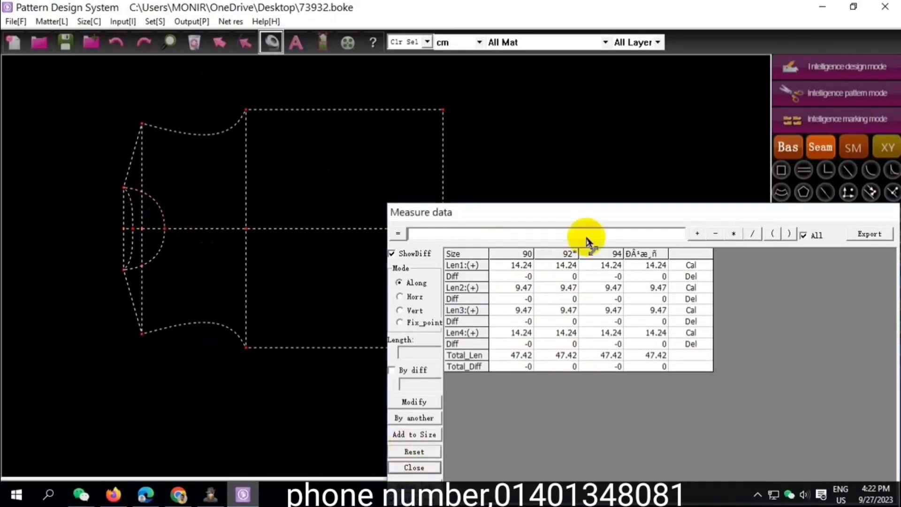
left_click(814, 70)
scroll(201, 237, "down", 2)
- Draw a 4 by 56.25 neckband rectangle, unlink it, move it beside the shirt, and save
left_click_drag(106, 138, 125, 296)
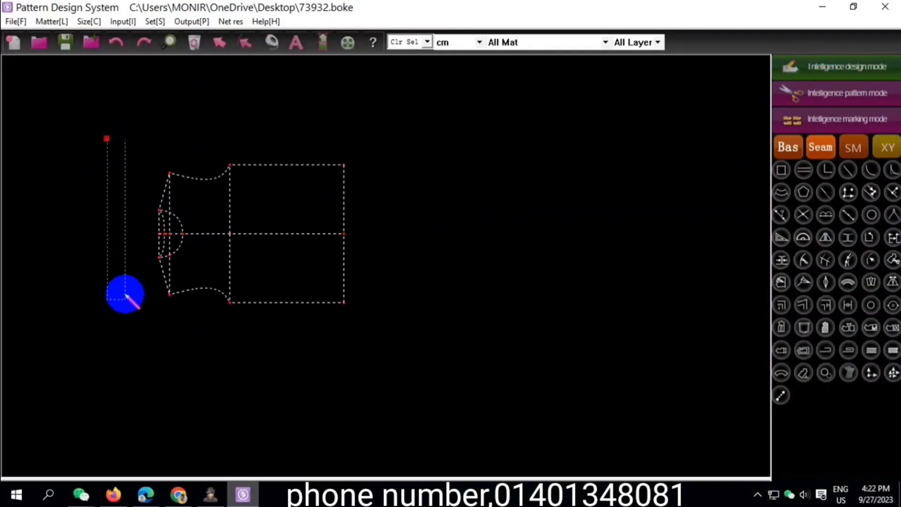
left_click(122, 288)
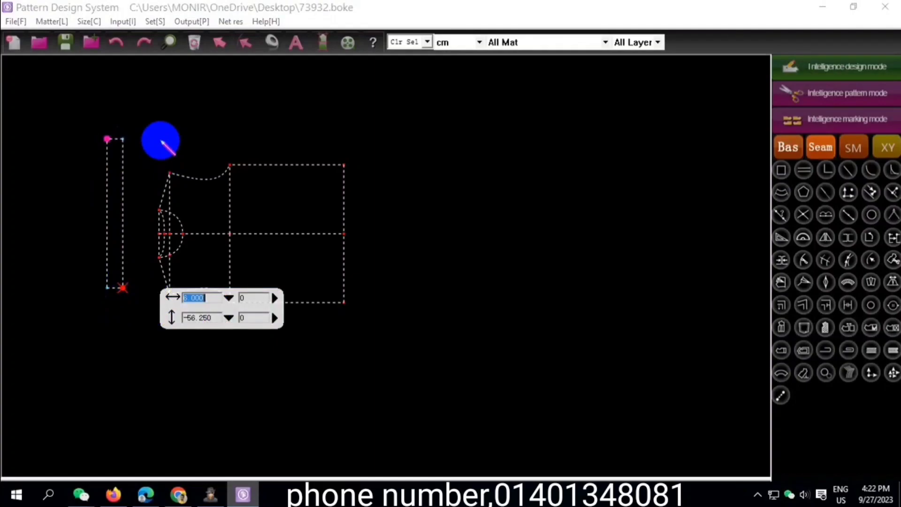
type("4")
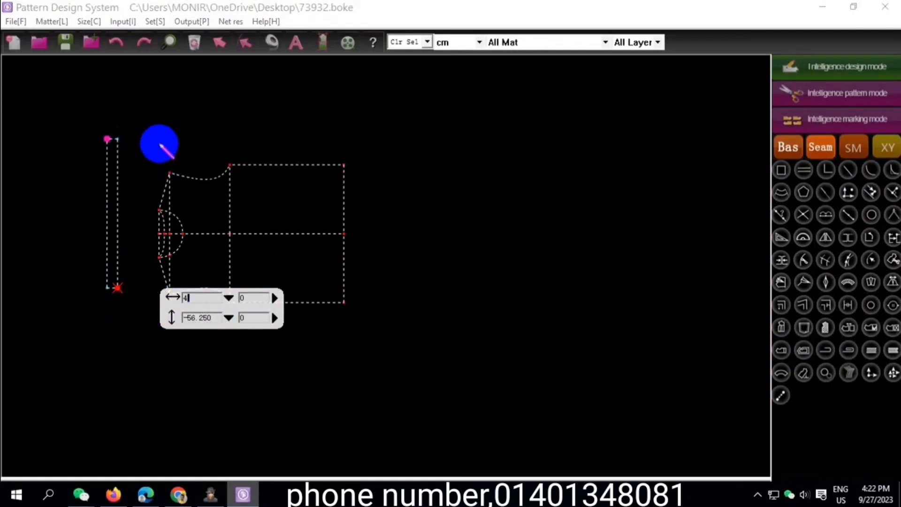
right_click_drag(125, 352, 146, 292)
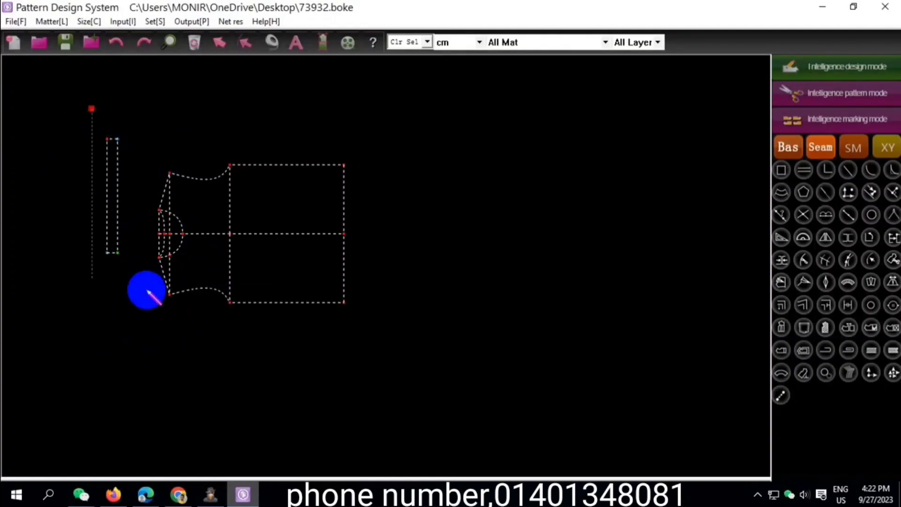
left_click(207, 422)
right_click(135, 291)
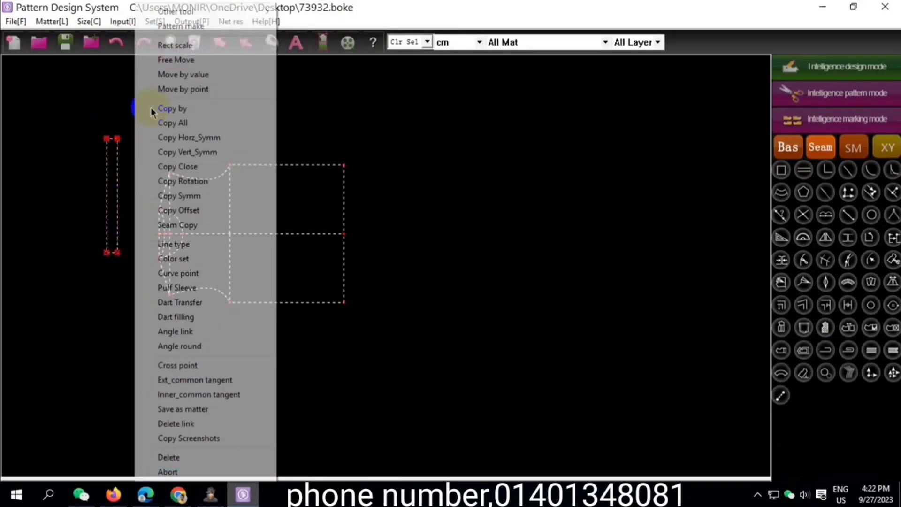
left_click(164, 59)
left_click(111, 171)
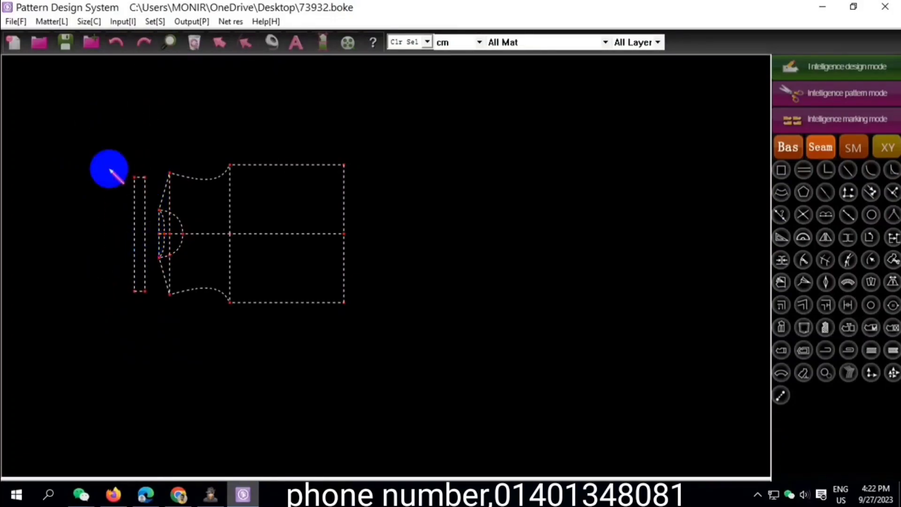
left_click(72, 44)
scroll(175, 126, "down", 1)
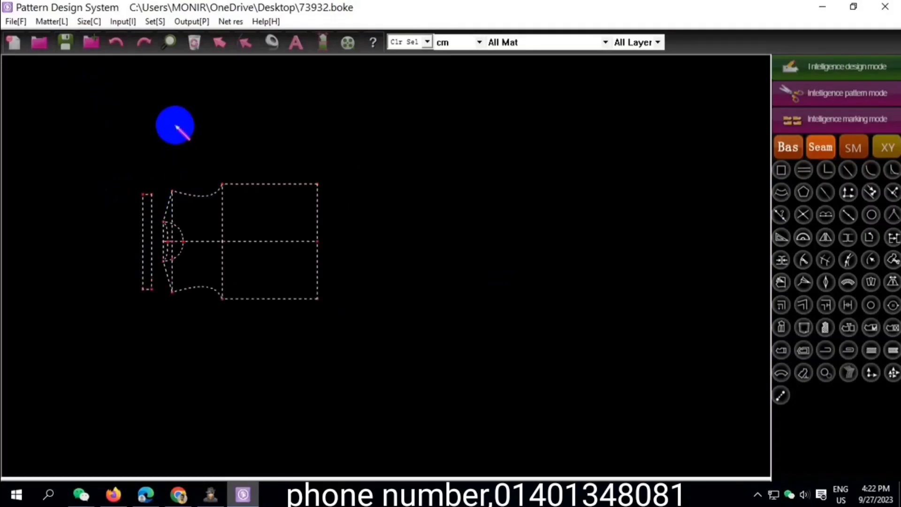
scroll(203, 211, "up", 1)
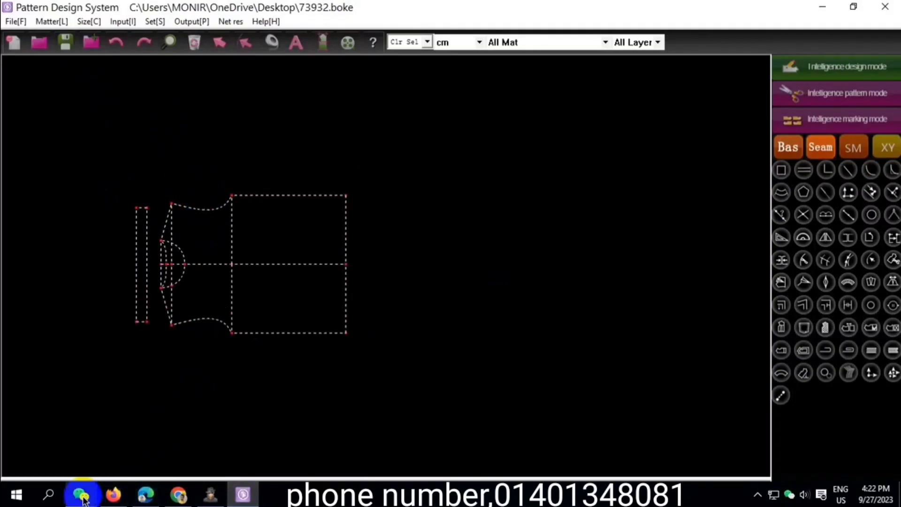
left_click(151, 431)
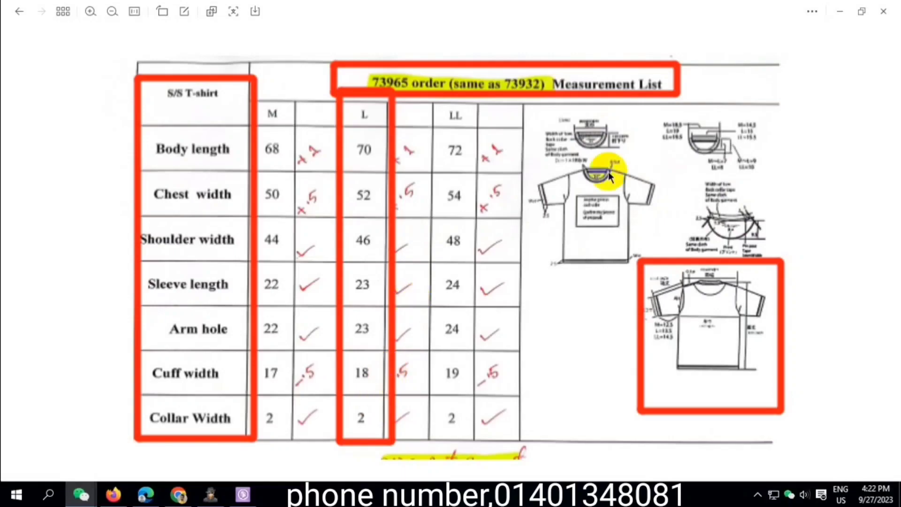
left_click(236, 500)
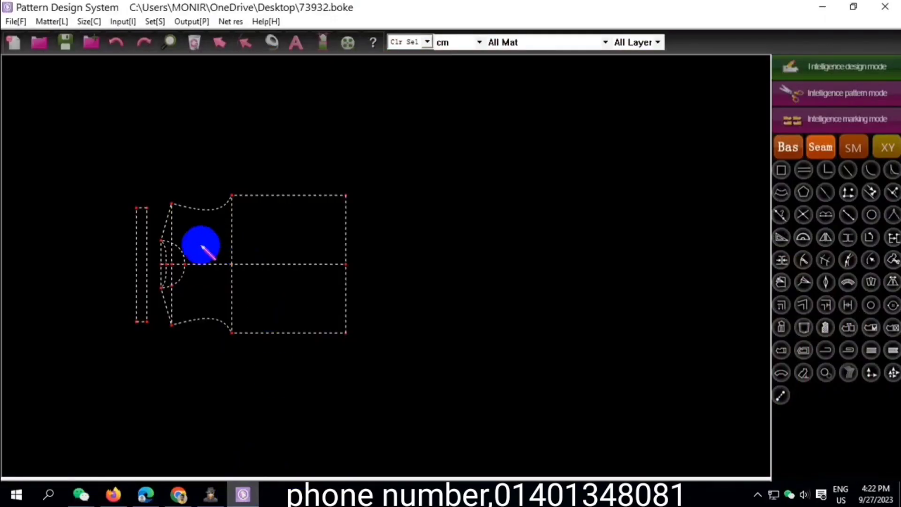
- Add a point 11 along the centre line and curve a moon-shell line from it to the shoulder
scroll(187, 244, "up", 2)
scroll(169, 272, "up", 2)
scroll(160, 291, "up", 2)
scroll(152, 294, "up", 2)
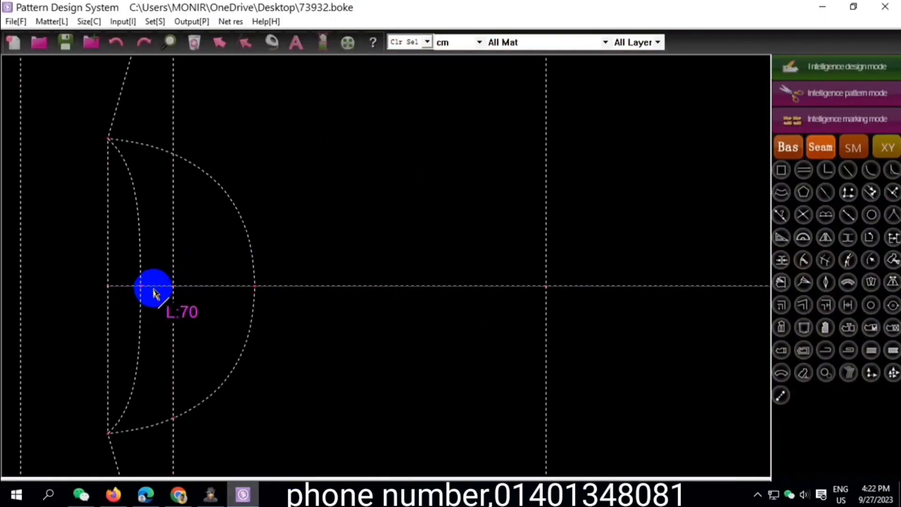
left_click(154, 287)
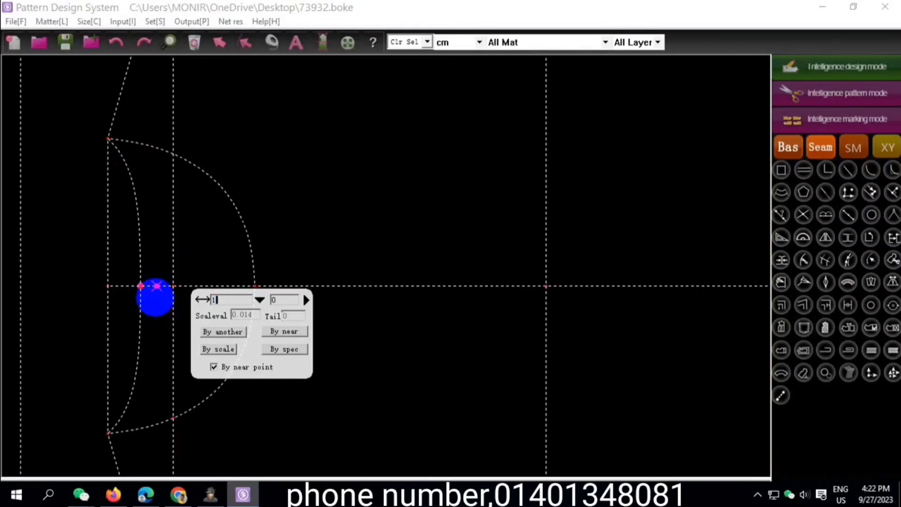
type("1")
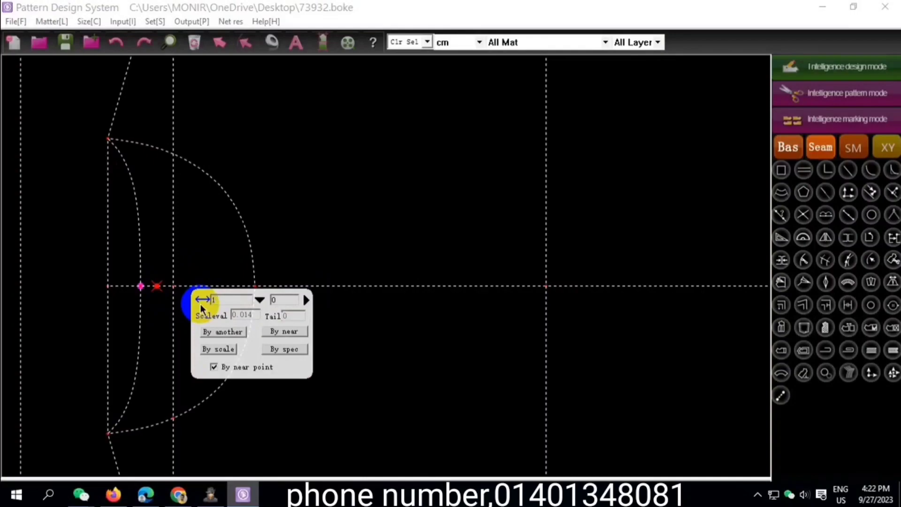
key("Return")
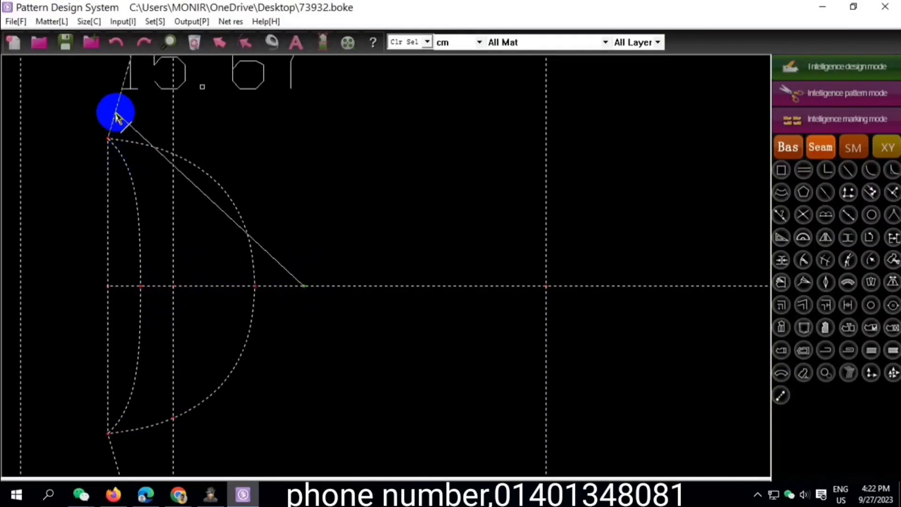
left_click(121, 91)
key("Return")
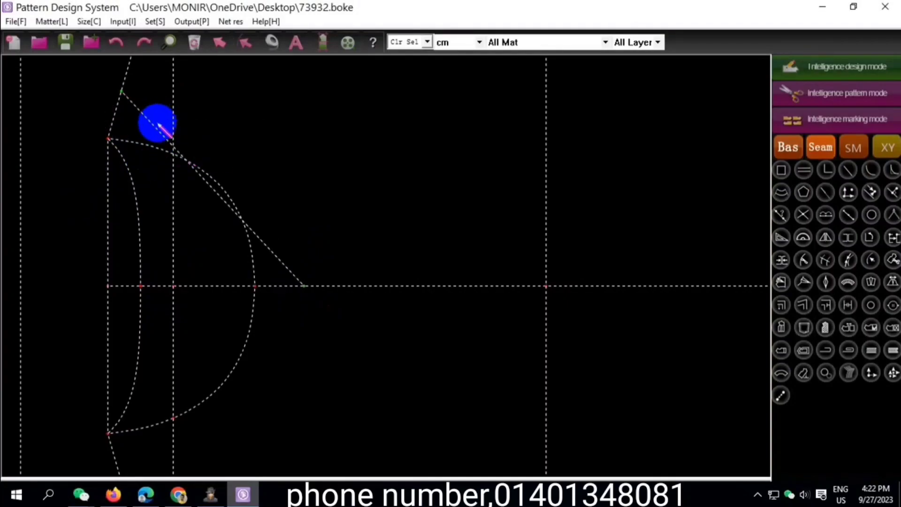
left_click(159, 129)
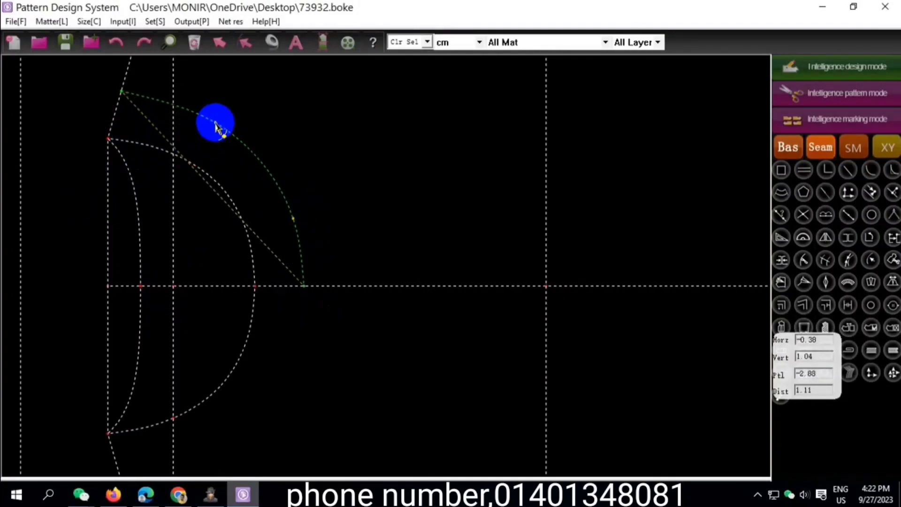
scroll(297, 221, "up", 1)
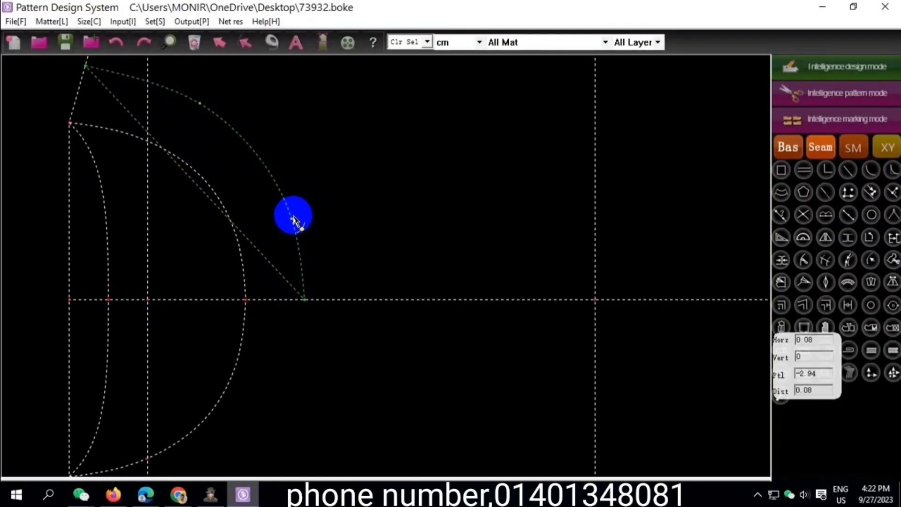
right_click(300, 190)
scroll(296, 183, "down", 4)
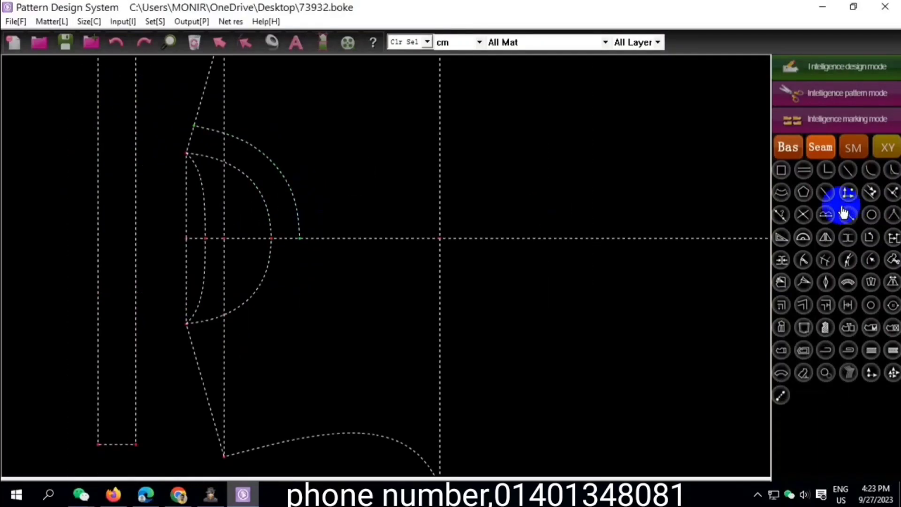
- Reshape the outer neck curve by dragging its points with the curve adjust tool
left_click(824, 240)
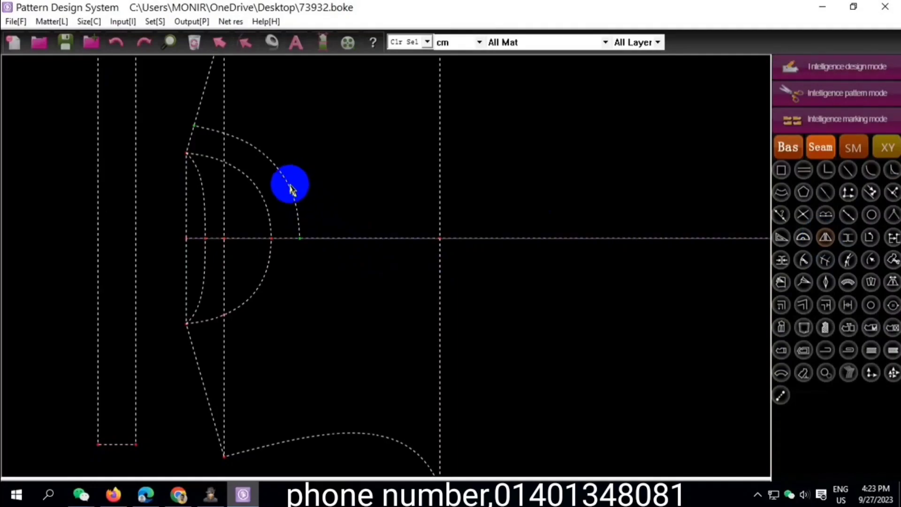
scroll(312, 163, "up", 3)
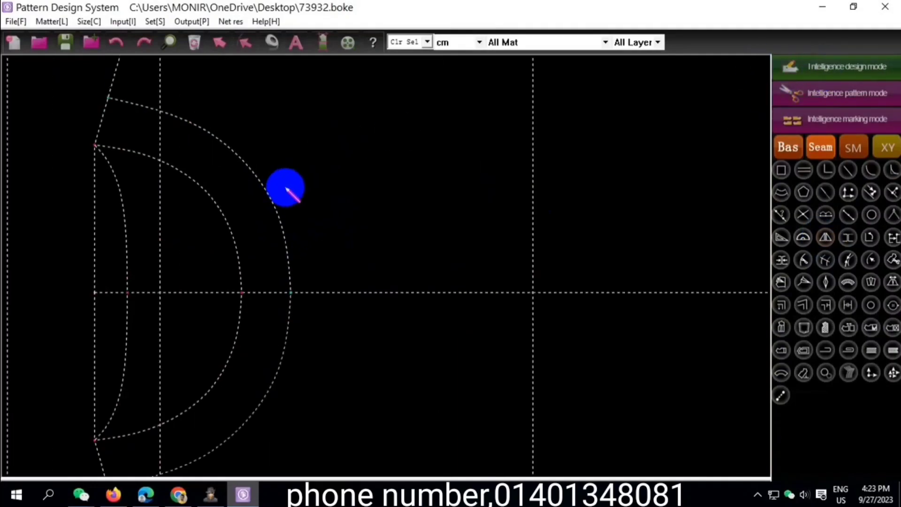
scroll(300, 270, "up", 6)
left_click(265, 261)
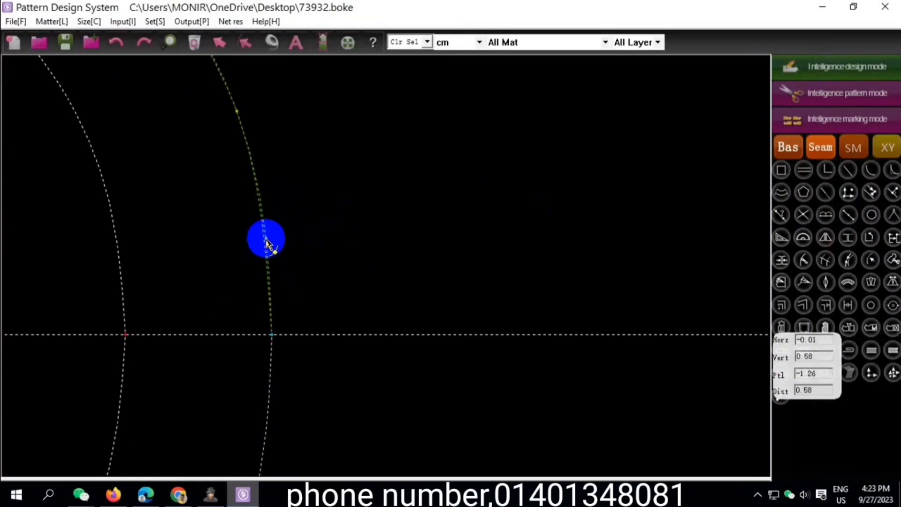
scroll(249, 179, "down", 4)
scroll(265, 209, "up", 1)
scroll(299, 265, "up", 1)
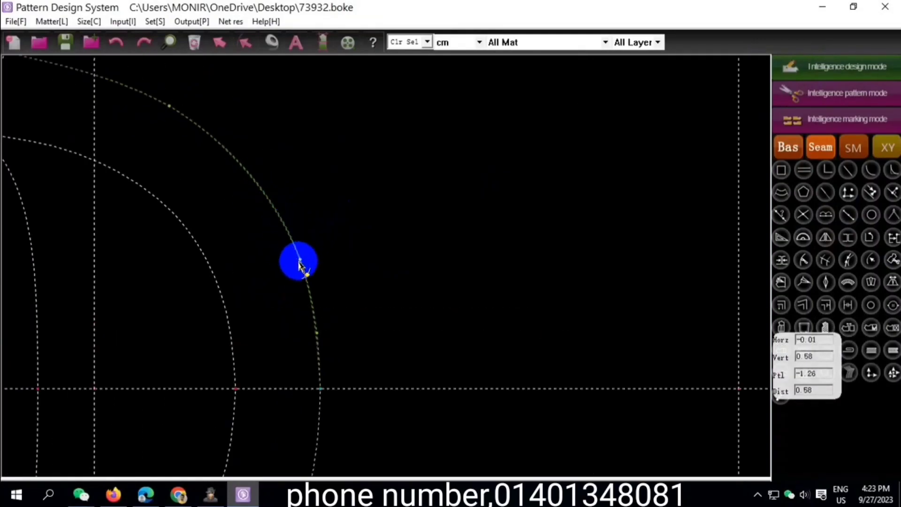
right_click(274, 155)
- Box-select the left-hand neck-area pieces and delete their links
scroll(240, 195, "down", 4)
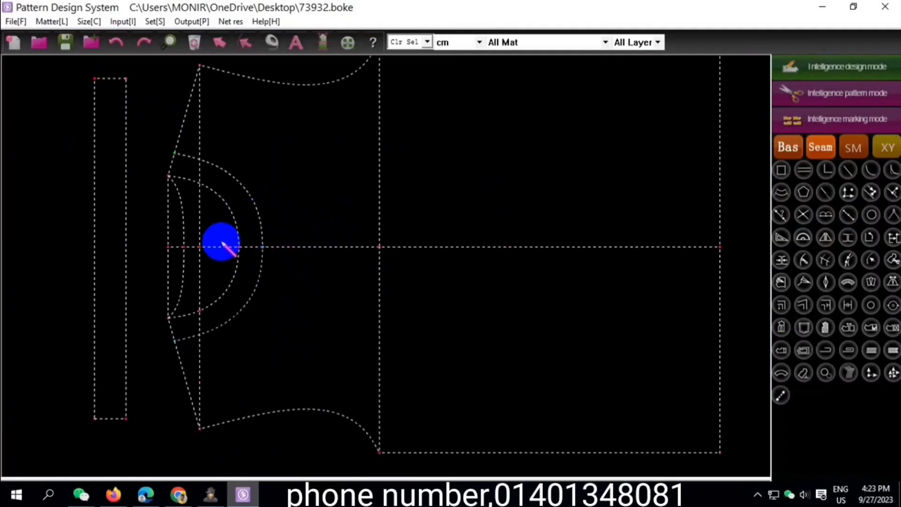
scroll(188, 187, "down", 1)
left_click_drag(87, 139, 261, 362)
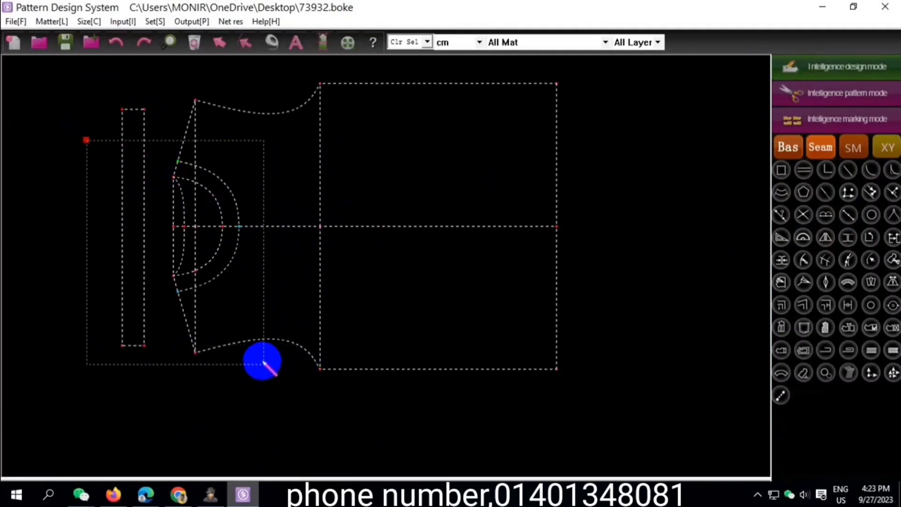
right_click(262, 362)
left_click(314, 425)
scroll(201, 235, "down", 1)
- Draw a 23 × 23 square above the body pattern (width 23, height -23)
scroll(217, 261, "down", 2)
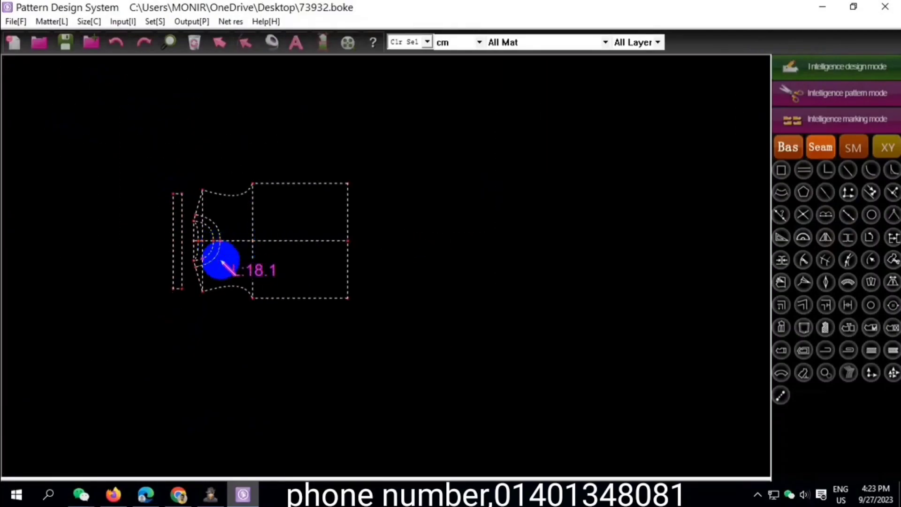
scroll(195, 262, "up", 2)
scroll(183, 267, "down", 3)
scroll(170, 271, "up", 1)
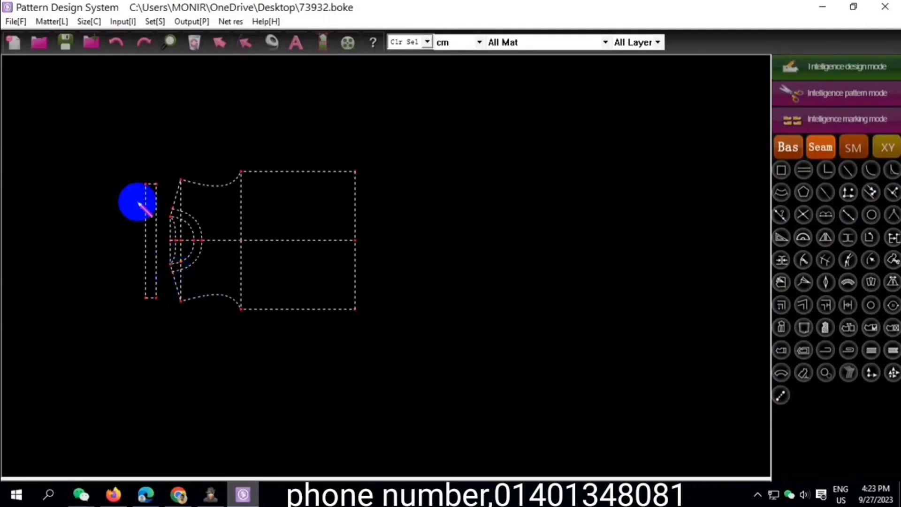
scroll(169, 216, "down", 2)
scroll(191, 155, "up", 1)
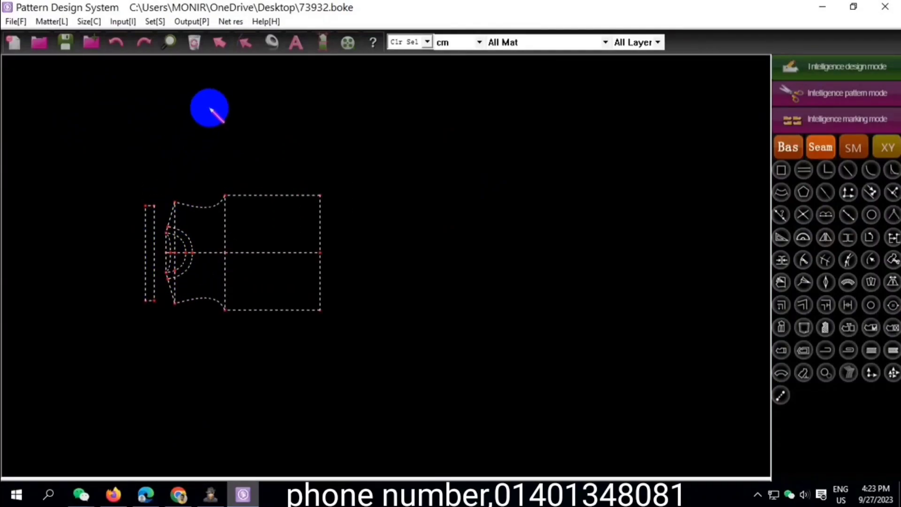
left_click(209, 106)
left_click(324, 166)
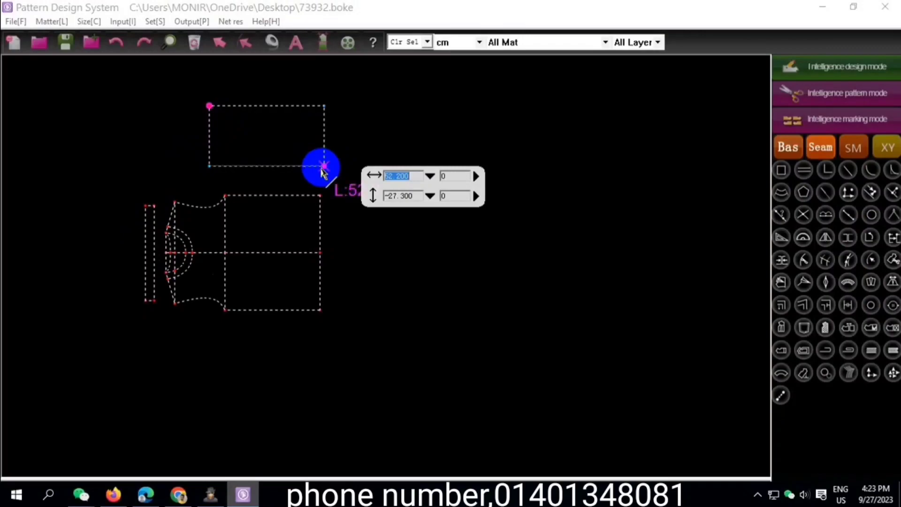
type("23")
left_click_drag(409, 196, 384, 197)
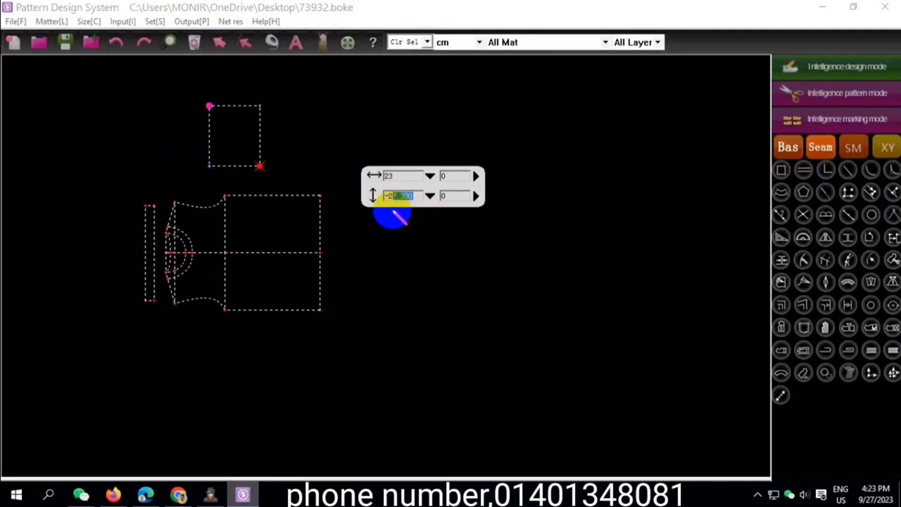
type("-22")
left_click_drag(398, 196, 393, 197)
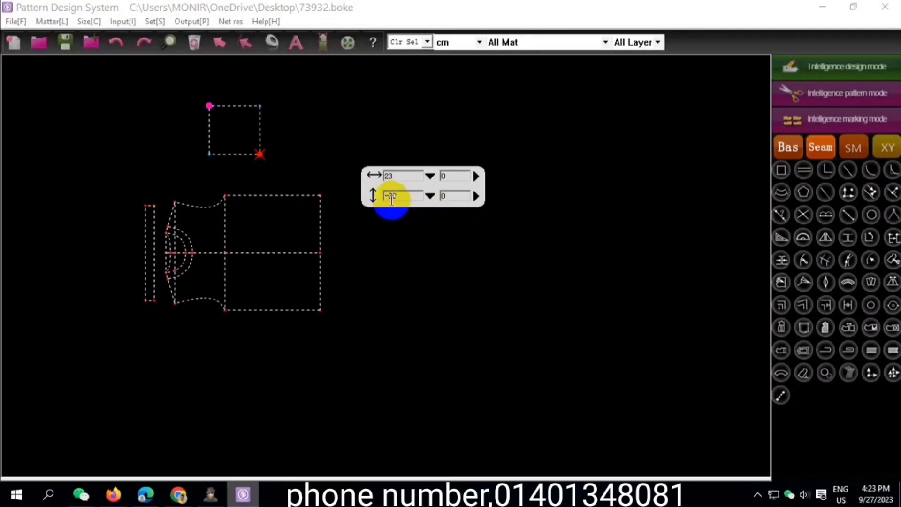
type("3")
key("Return")
- Start a vertical line from the middle of the square's bottom edge
scroll(197, 86, "up", 1)
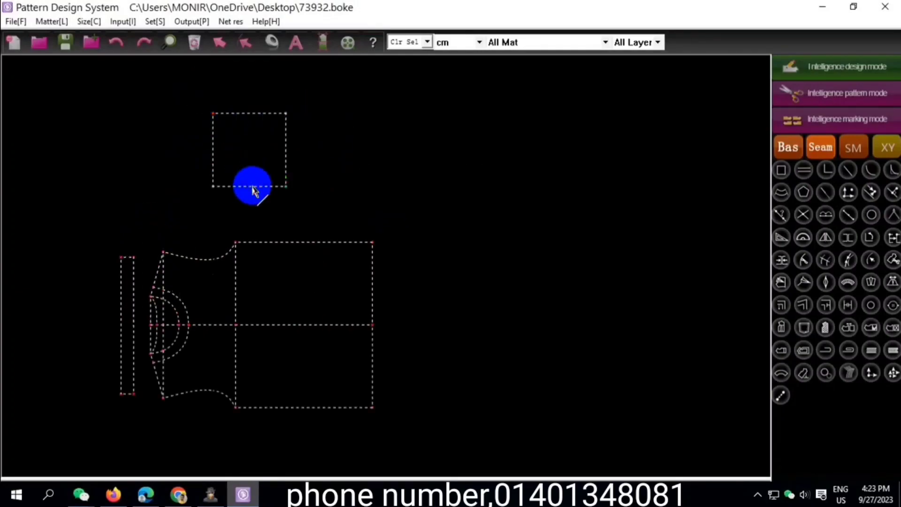
left_click(249, 187)
key("Return")
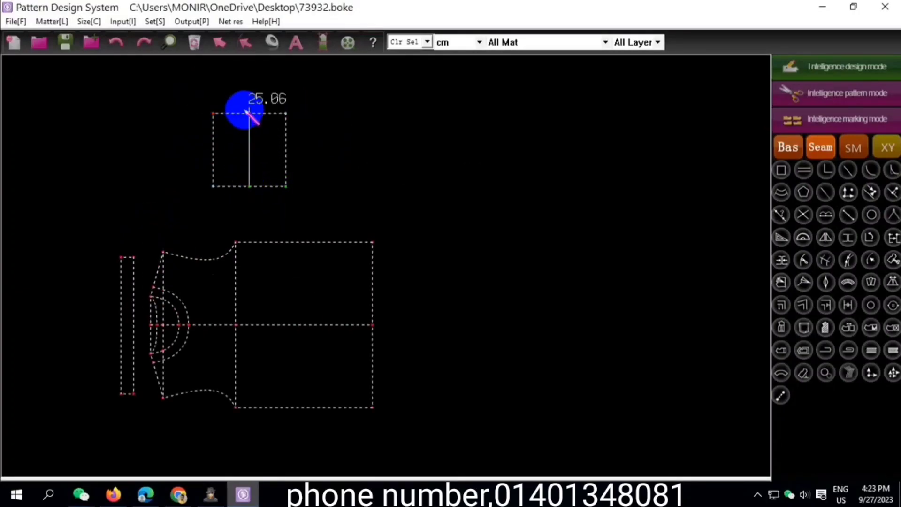
- Finish the vertical centre line at the square's top edge
left_click(249, 114)
right_click(342, 196)
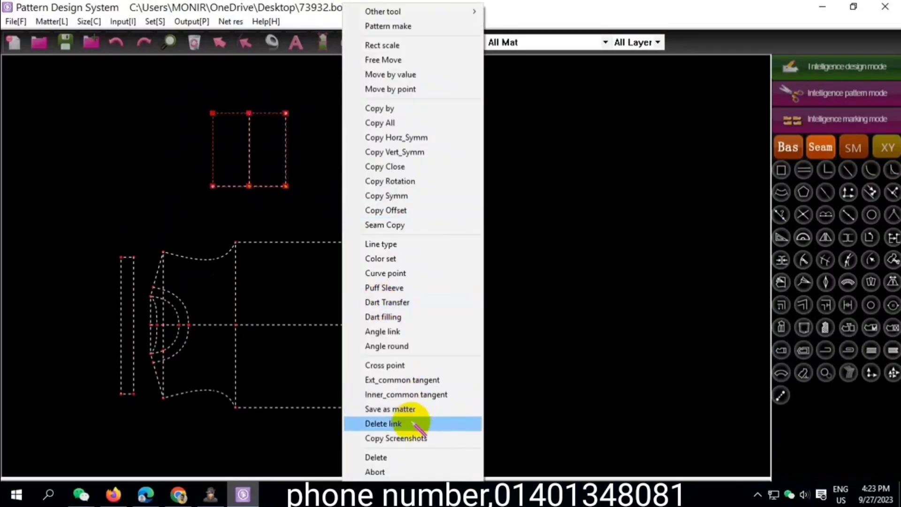
key("Escape")
- Draw a sloped line from a right-edge point to the top midpoint, then a curve to bottom-left
left_click(286, 174)
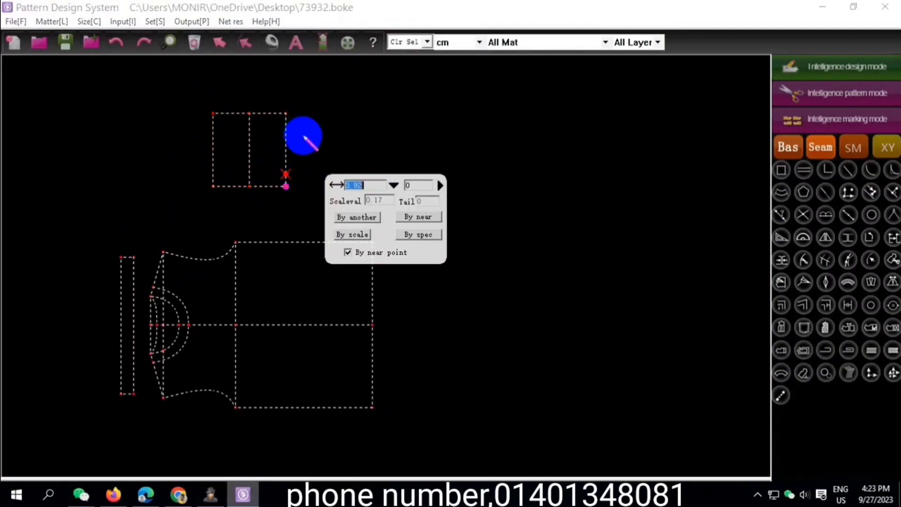
key("Return")
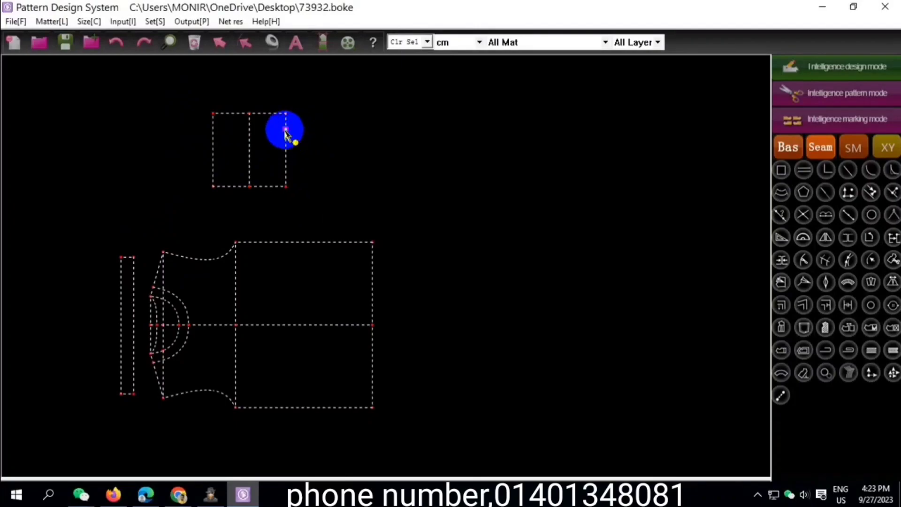
left_click(248, 114)
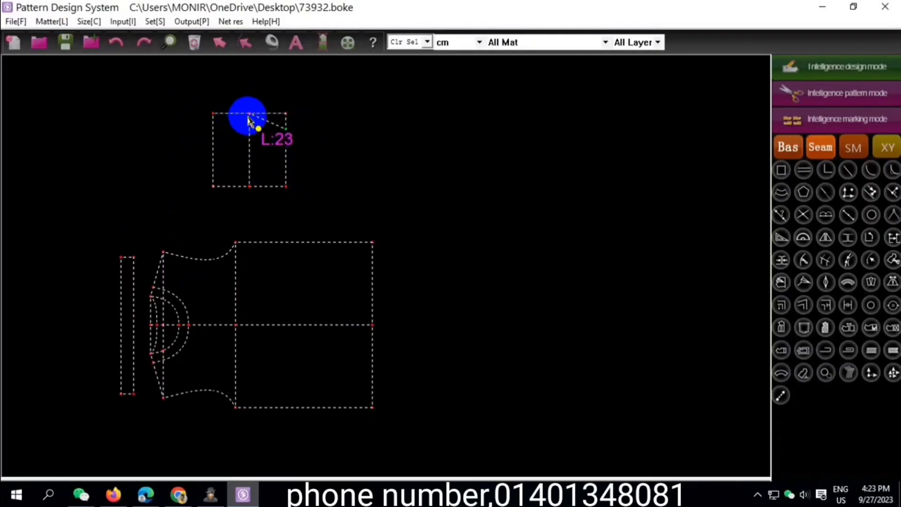
left_click(213, 186)
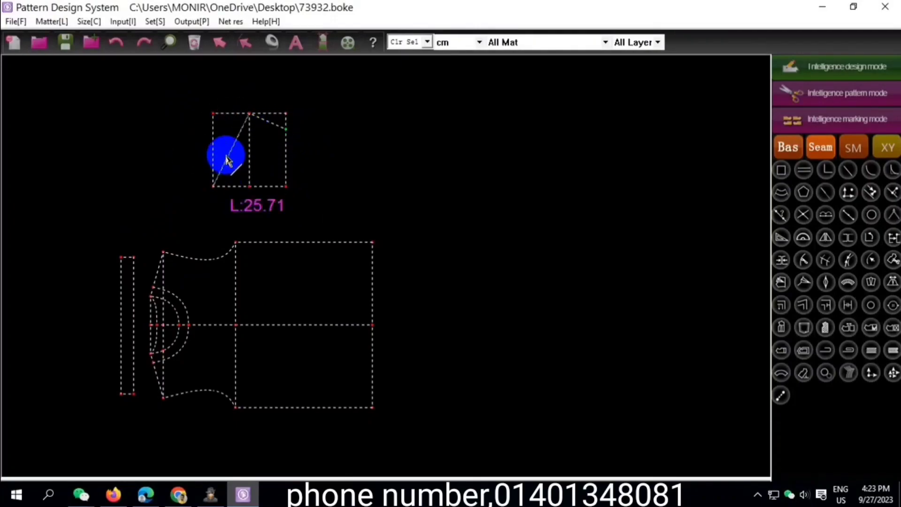
scroll(230, 159, "up", 1)
scroll(221, 169, "up", 1)
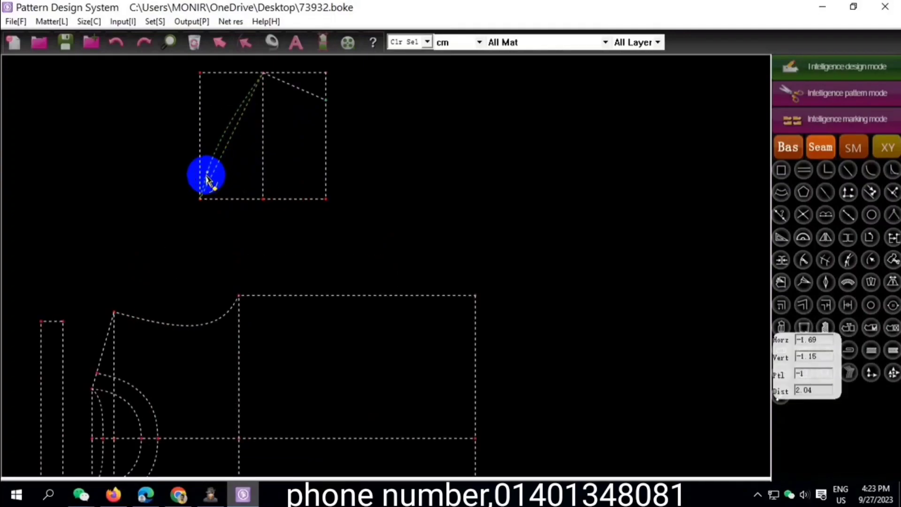
scroll(249, 94, "up", 1)
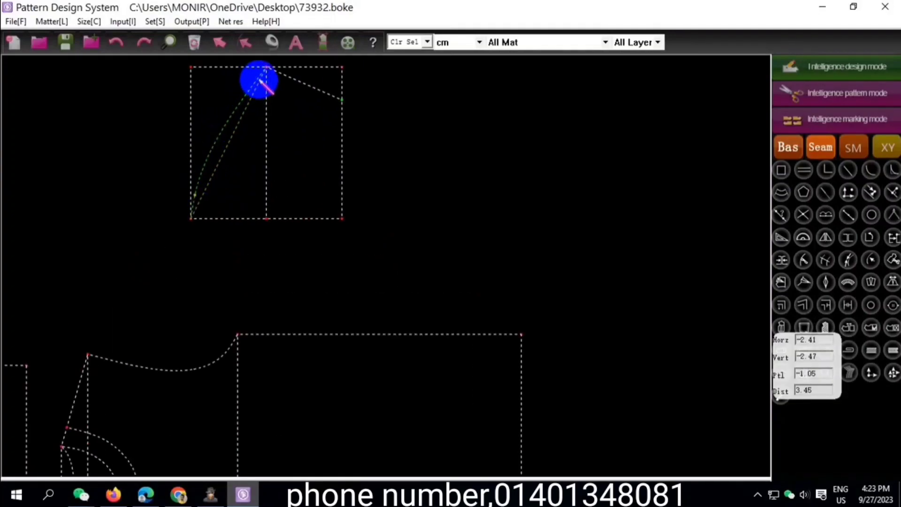
right_click(261, 94)
scroll(249, 107, "down", 4)
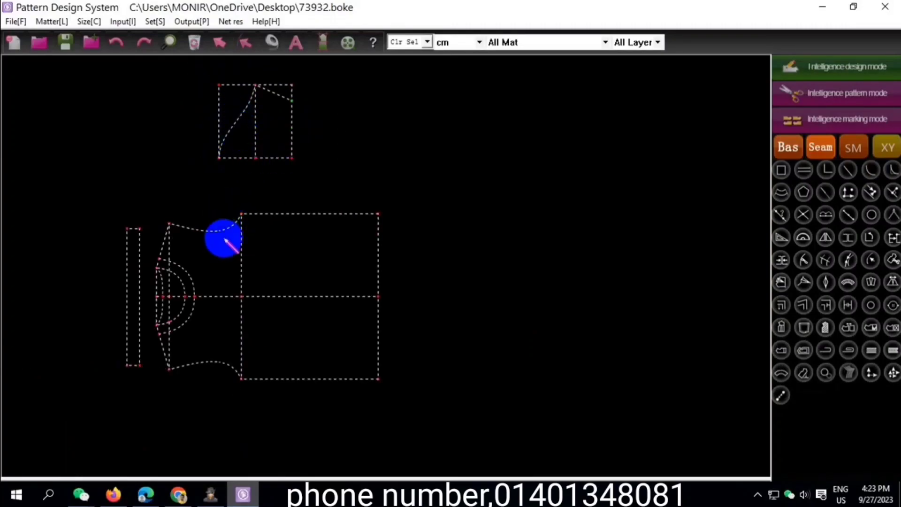
- Move the upper piece's centre line left by an offset of 1
left_click(266, 171)
right_click(266, 170)
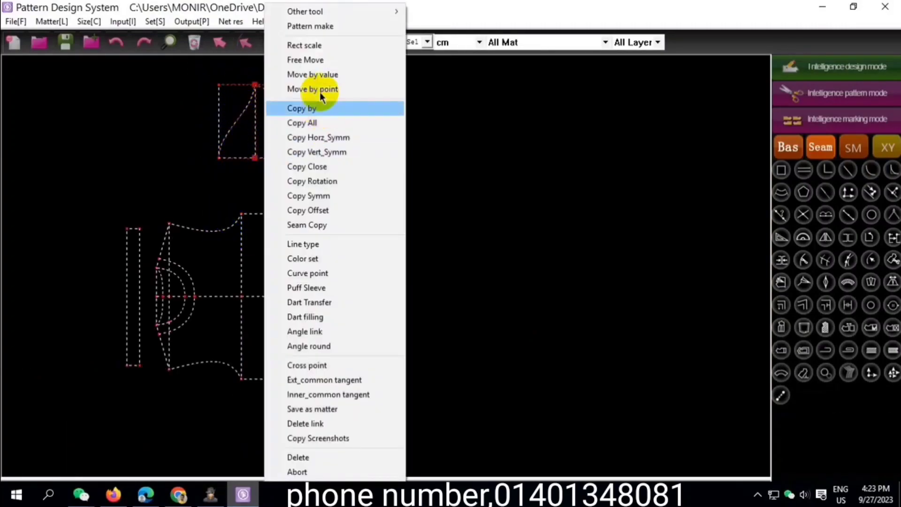
left_click(320, 74)
type("1")
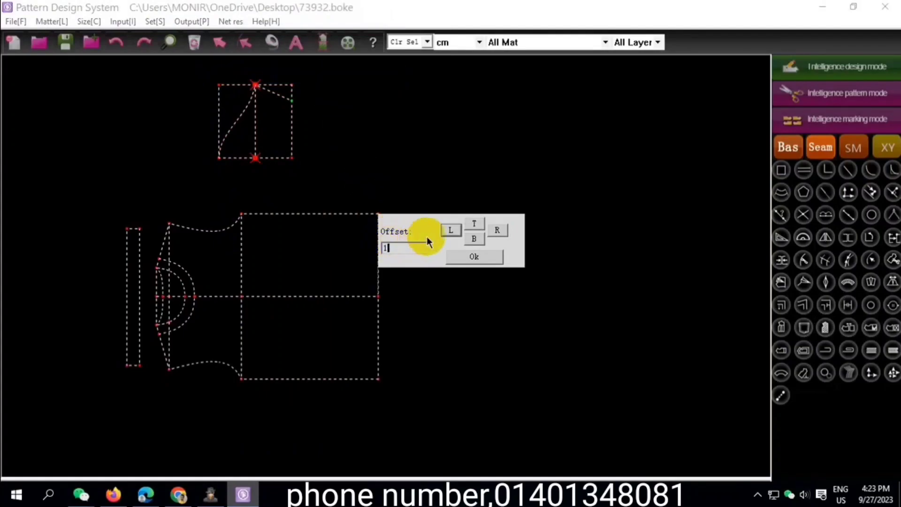
left_click(452, 228)
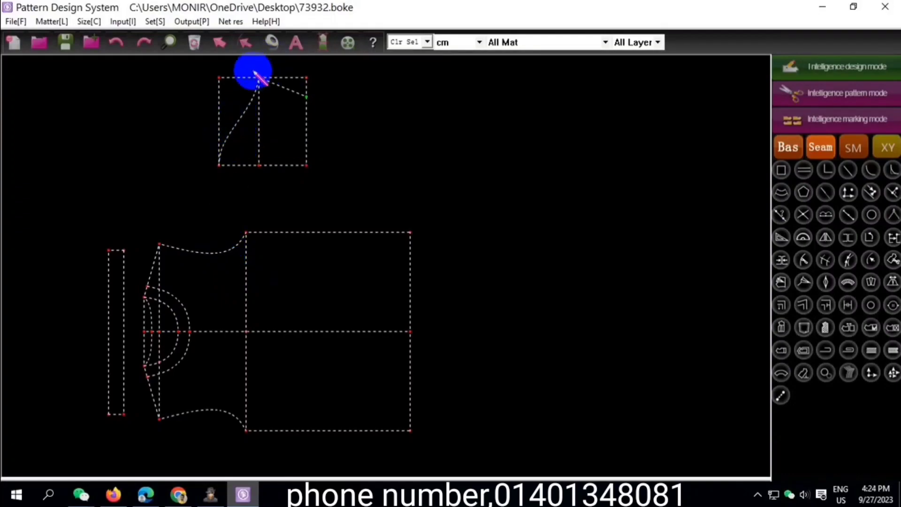
right_click_drag(255, 73, 281, 144)
left_click(381, 76)
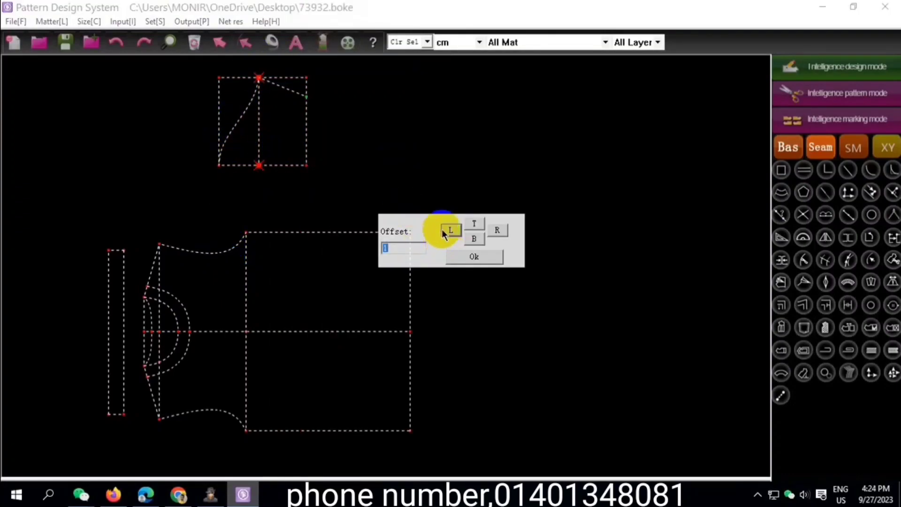
right_click(362, 164)
right_click(249, 113)
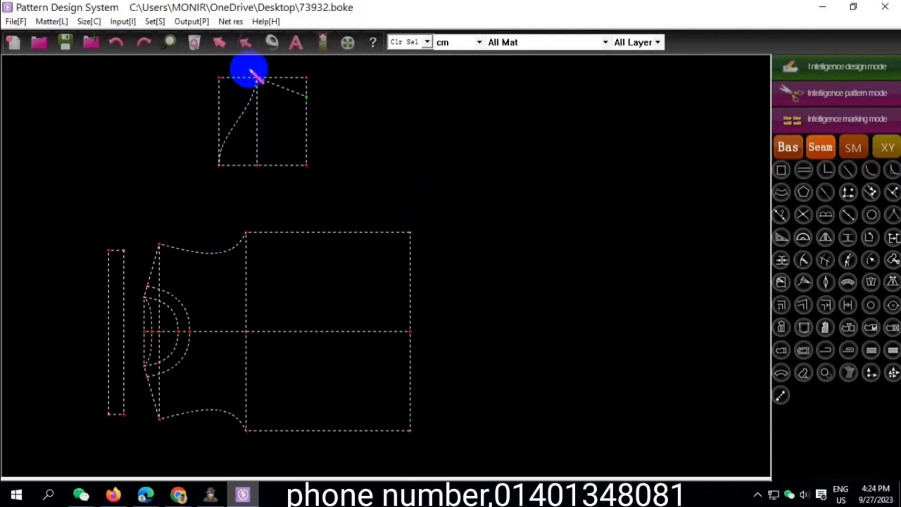
- Shift the centre line left once more by the same offset and end the command
right_click_drag(250, 74, 265, 187)
left_click(329, 75)
type(".2")
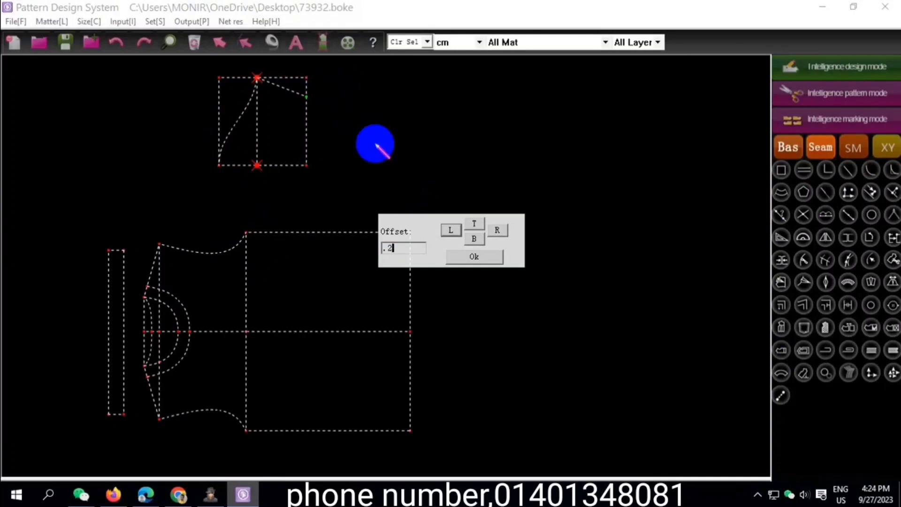
left_click(448, 230)
right_click(306, 156)
right_click(247, 116)
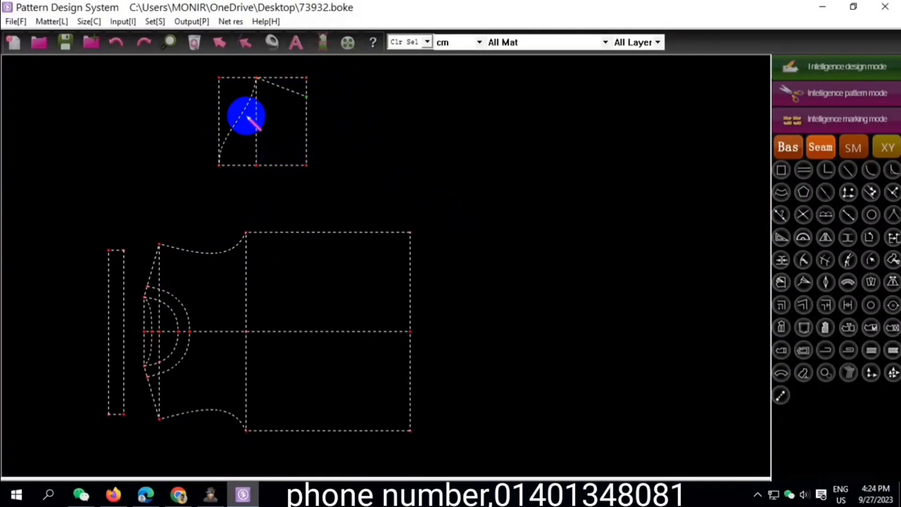
right_click(232, 236)
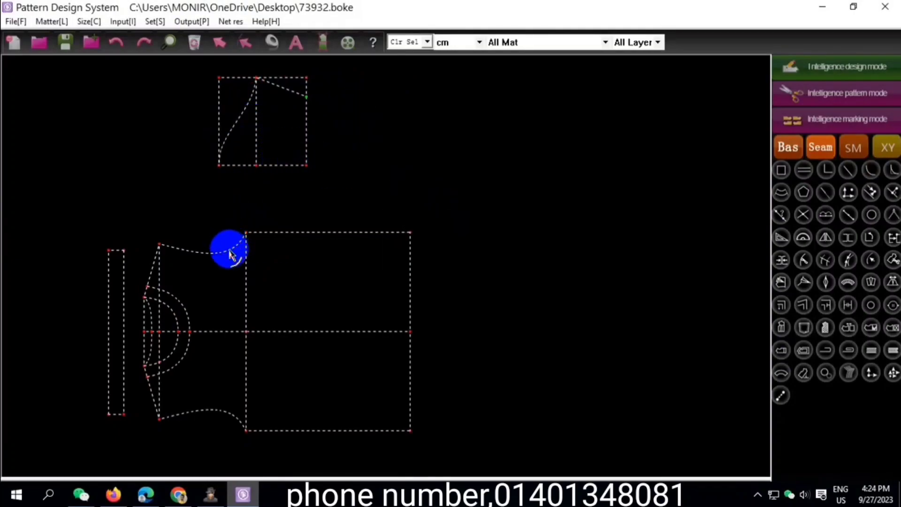
- Drag the sleeve cap curve points to smooth the curve to a length of 25.33
scroll(241, 125, "up", 2)
scroll(250, 104, "up", 1)
scroll(255, 95, "up", 2)
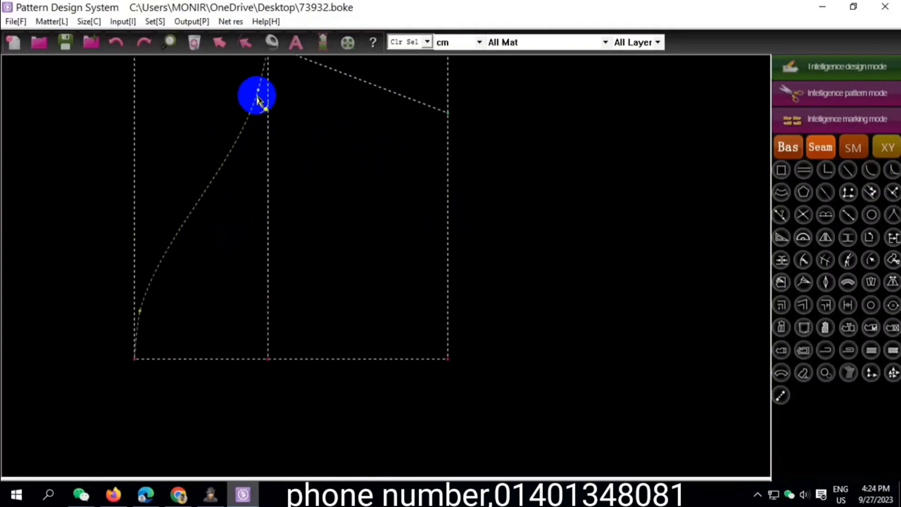
left_click(257, 92)
left_click(240, 134)
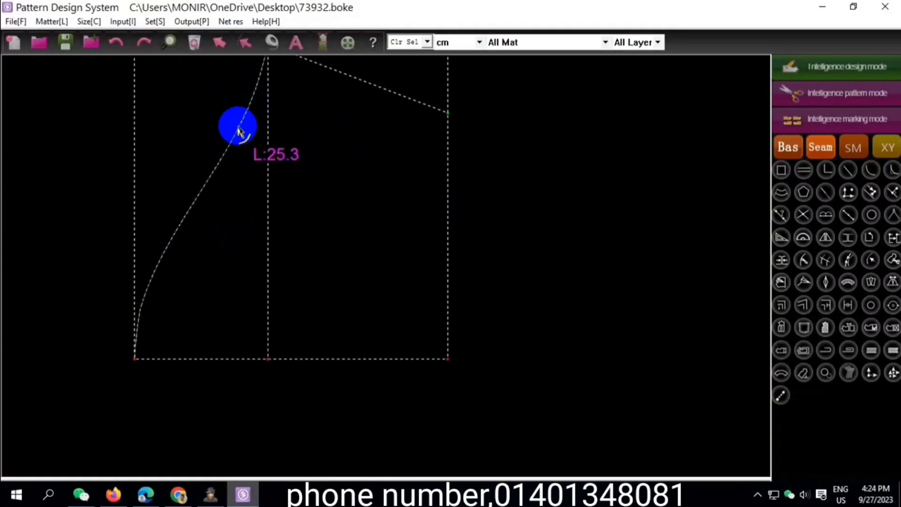
scroll(236, 141, "down", 2)
scroll(239, 122, "up", 2)
left_click(241, 115)
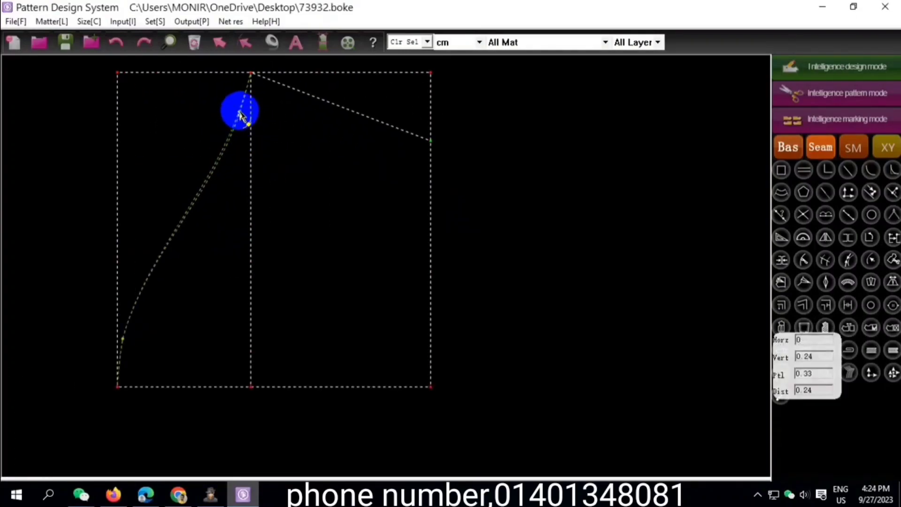
left_click(235, 146)
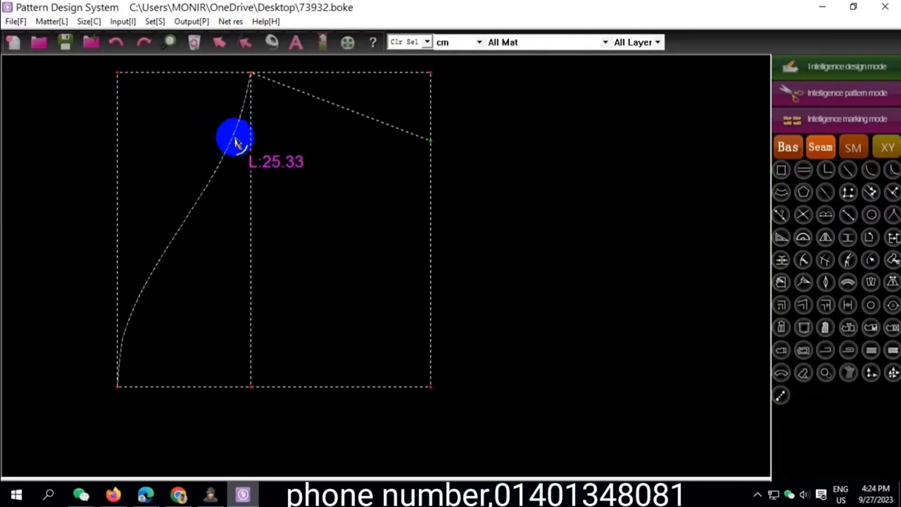
- Fine-tune the remaining cap curve points near the lower and top corners
left_click(159, 256)
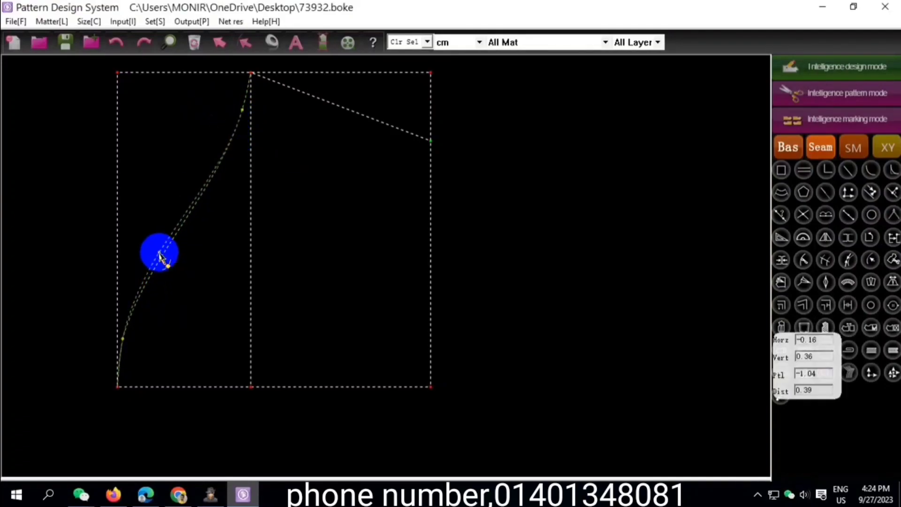
scroll(179, 209, "down", 2)
left_click(183, 229)
scroll(184, 229, "down", 1)
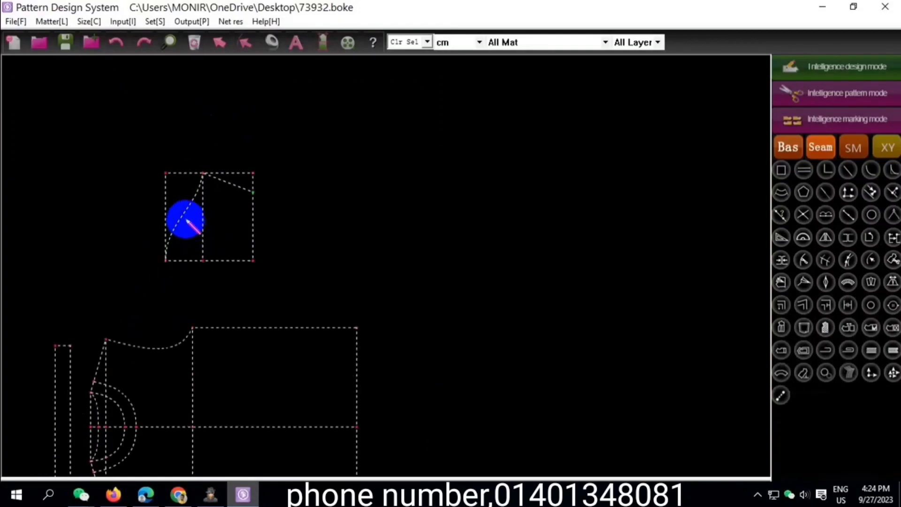
scroll(185, 218, "up", 1)
scroll(201, 189, "up", 1)
left_click(195, 162)
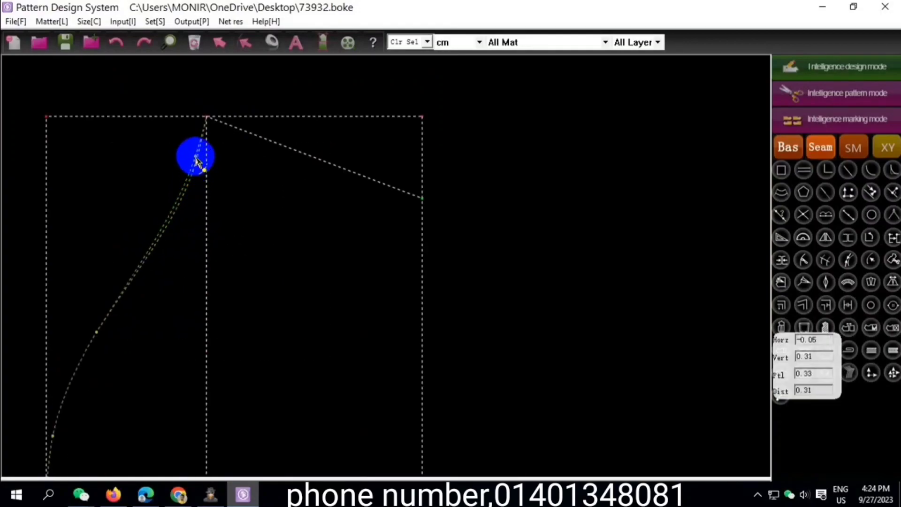
scroll(217, 164, "down", 1)
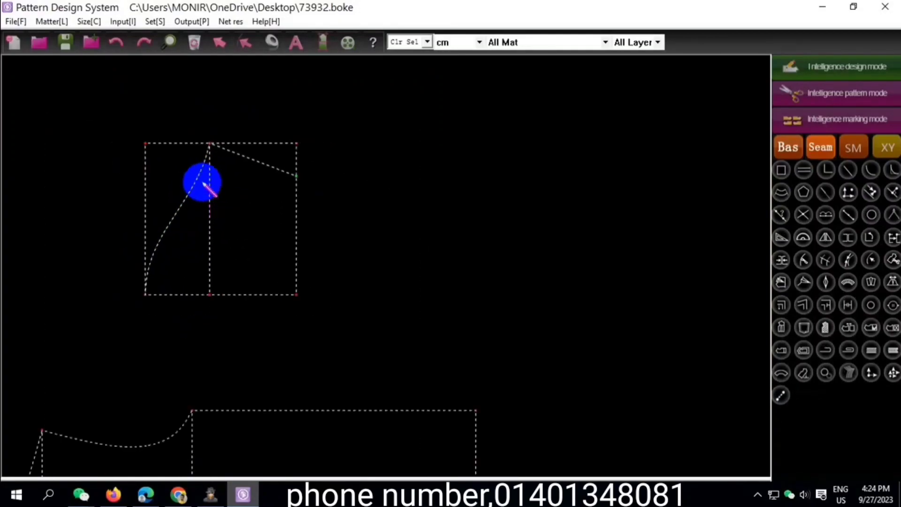
scroll(201, 183, "down", 1)
left_click(824, 237)
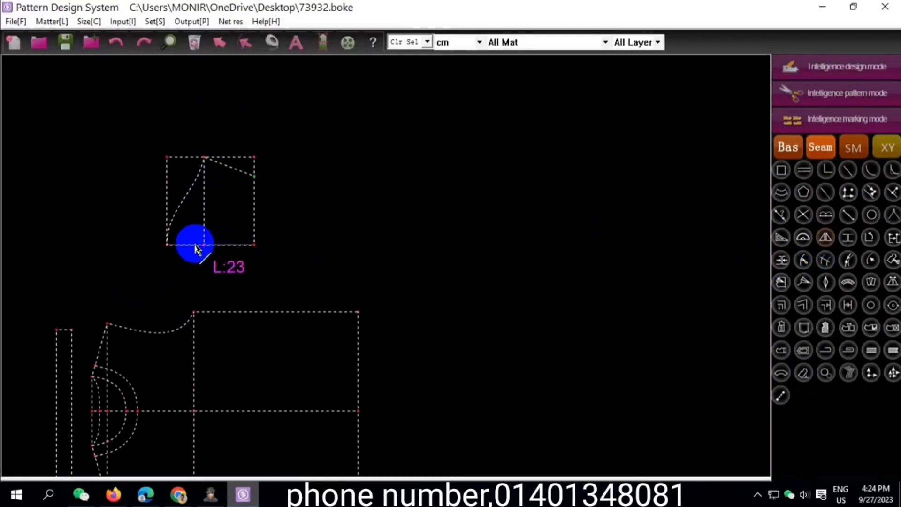
scroll(173, 237, "up", 1)
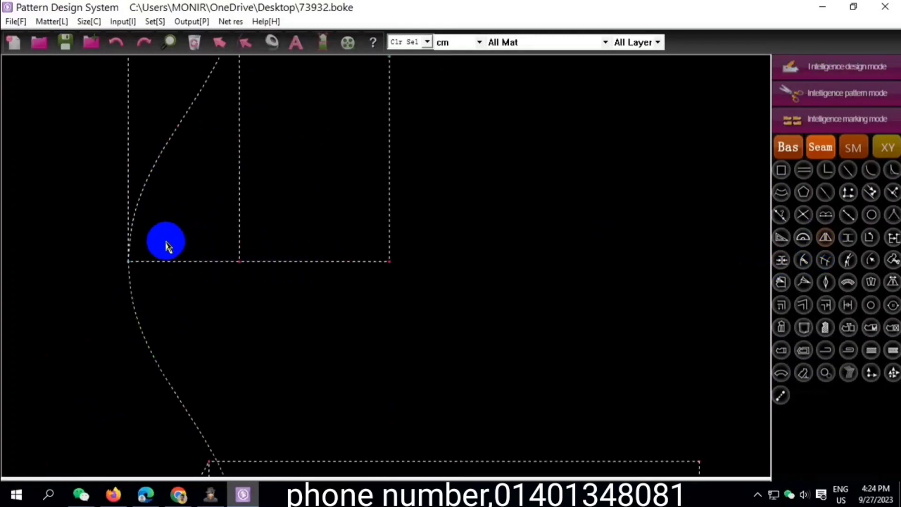
- Delete the stray curve and the leftover left and top rectangle edges
left_click(814, 66)
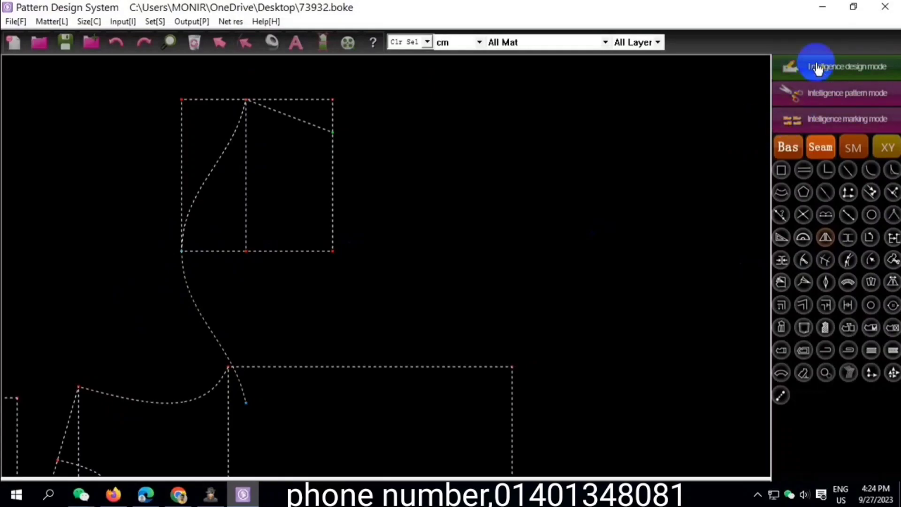
right_click(287, 308)
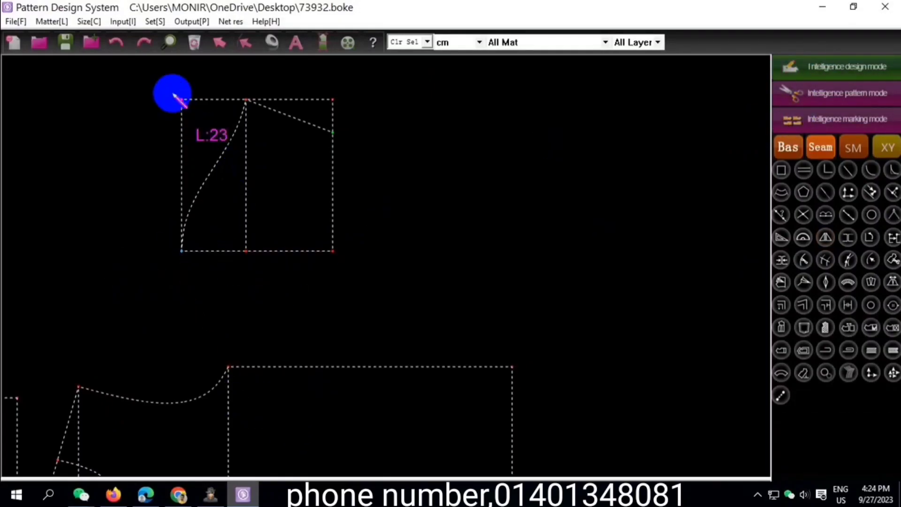
left_click_drag(167, 86, 221, 131)
- Free-move the small sleeve piece into position above the body draft
left_click_drag(153, 92, 345, 282)
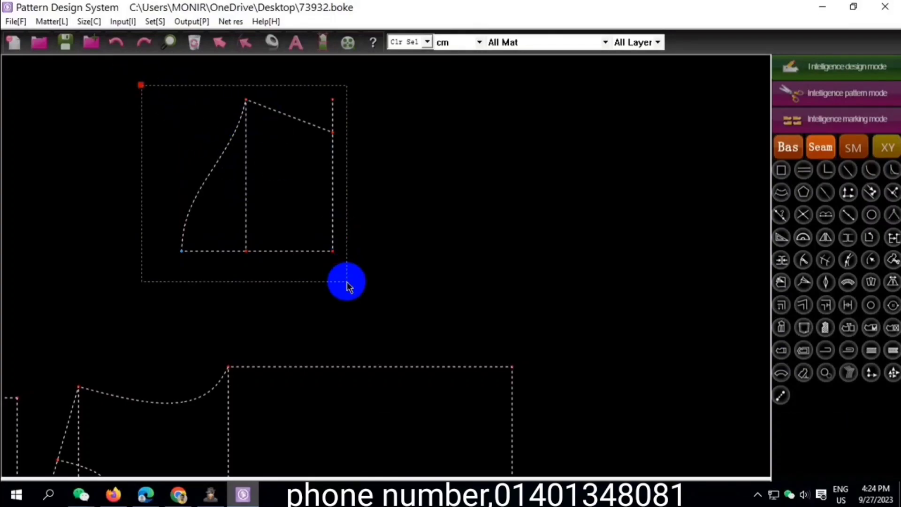
right_click(346, 282)
left_click(388, 60)
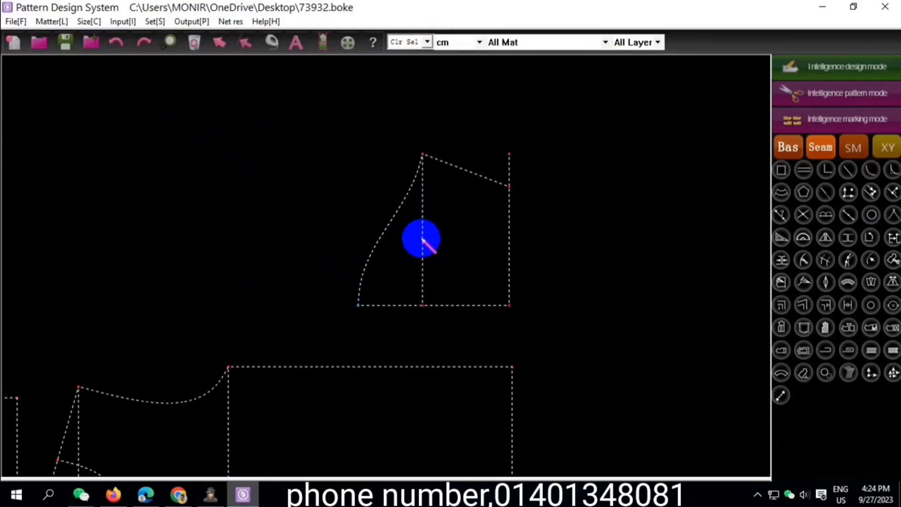
left_click(421, 239)
scroll(165, 115, "down", 3)
- Save the drafted lines as matter, then view the measurement list image in Image Preview
right_click(444, 378)
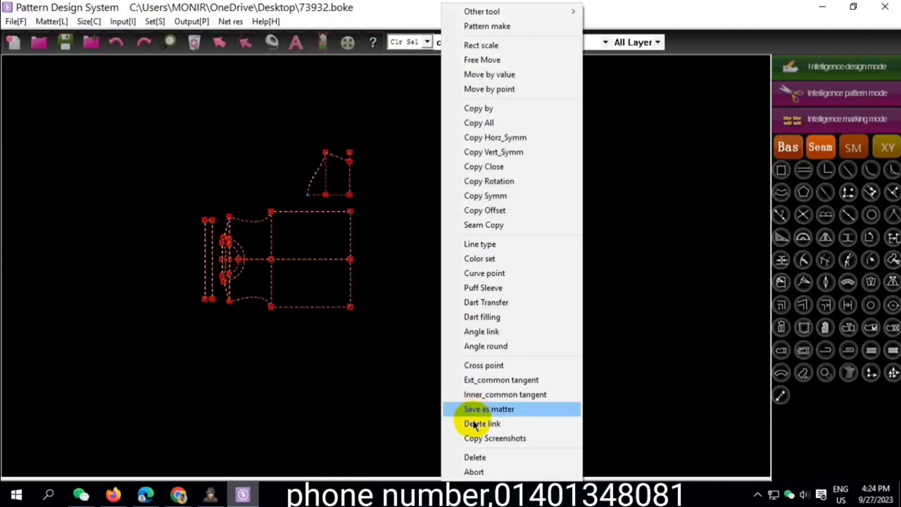
left_click(477, 418)
scroll(351, 195, "up", 2)
left_click(825, 264)
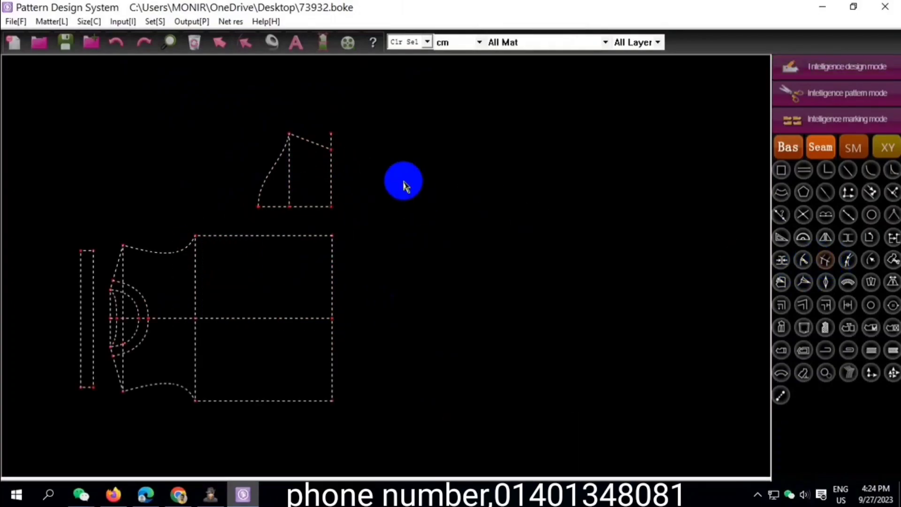
scroll(398, 177, "down", 2)
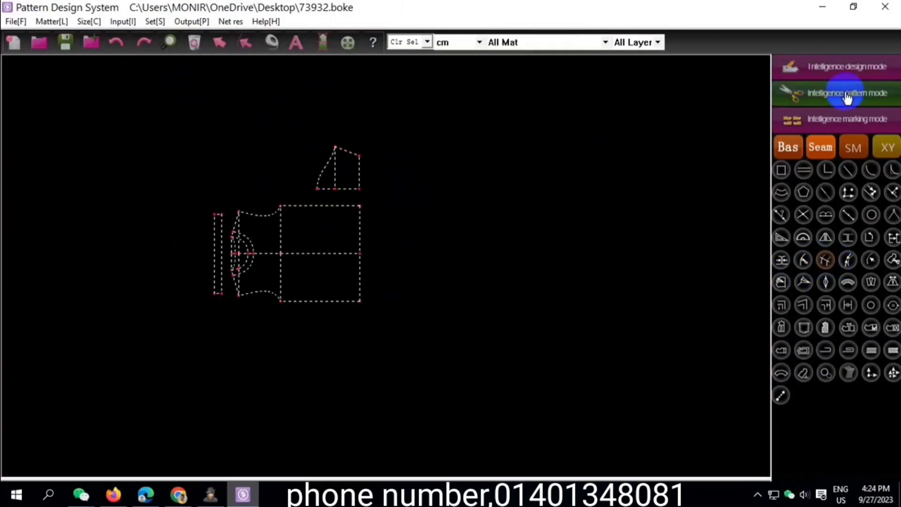
left_click_drag(177, 141, 448, 366)
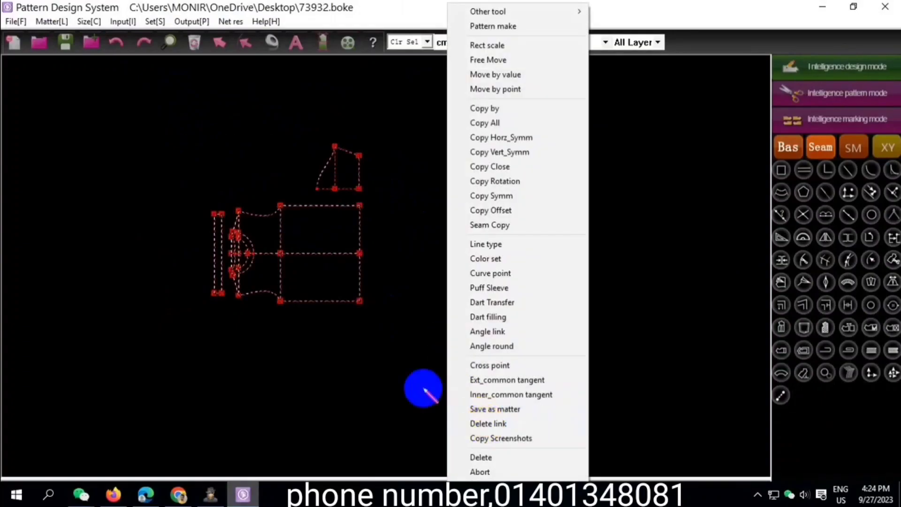
left_click(423, 386)
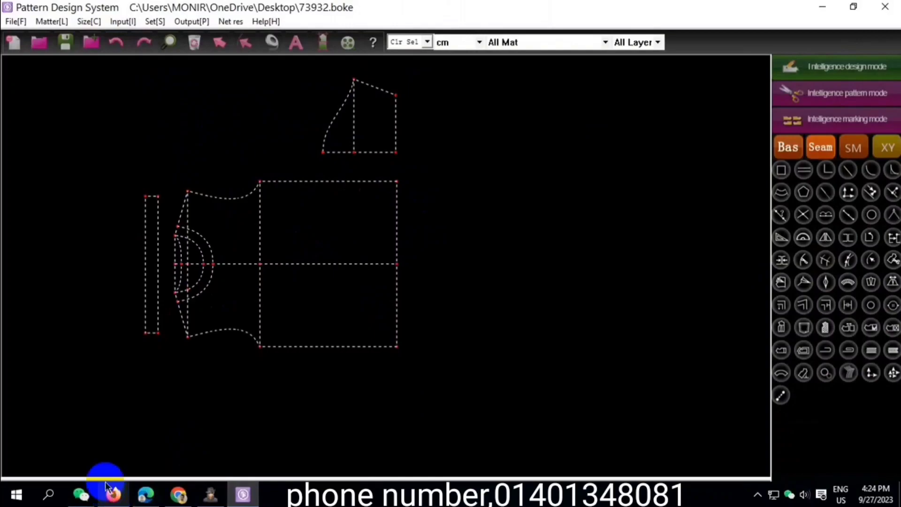
left_click(85, 498)
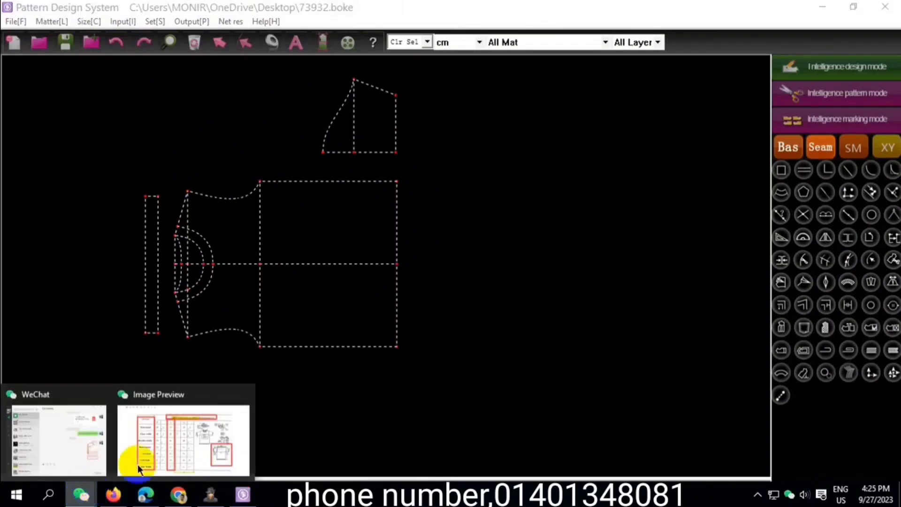
left_click(183, 441)
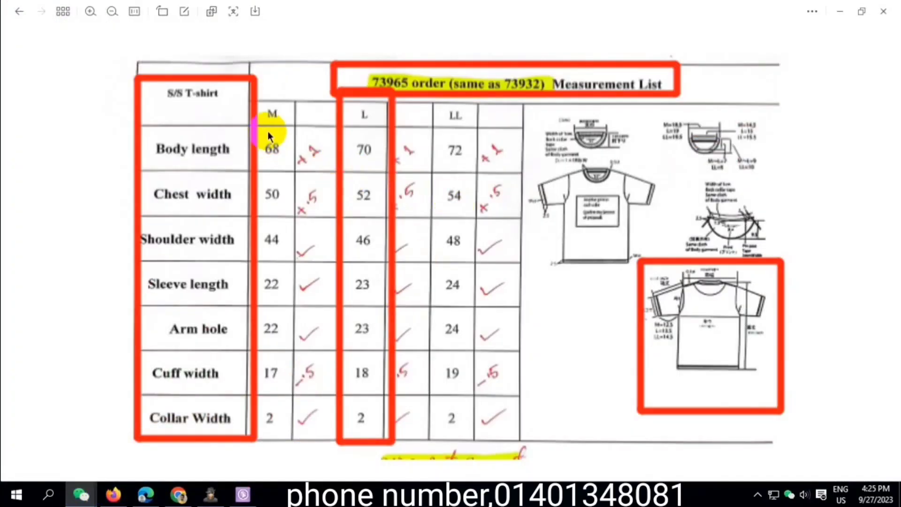
- Back in BOK, pick the body draft's centre line and top edge with the pattern-make tool
key("alt+Tab")
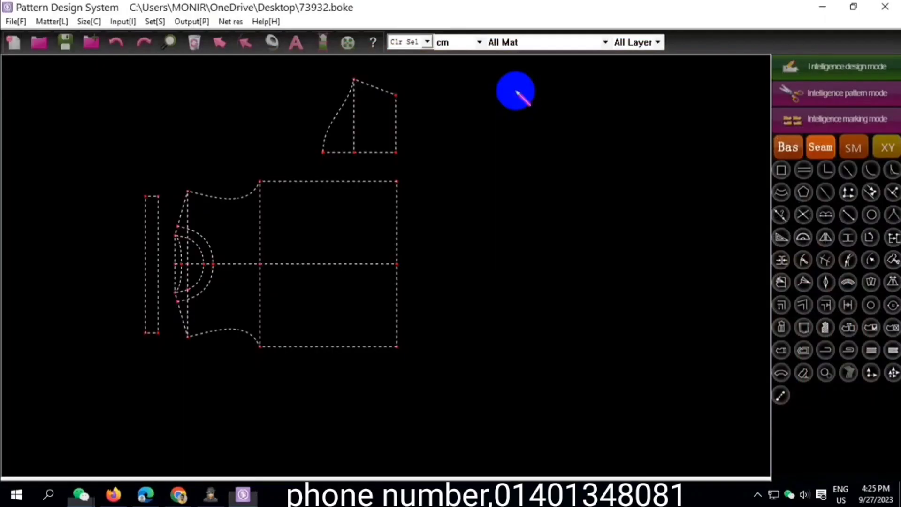
left_click(889, 266)
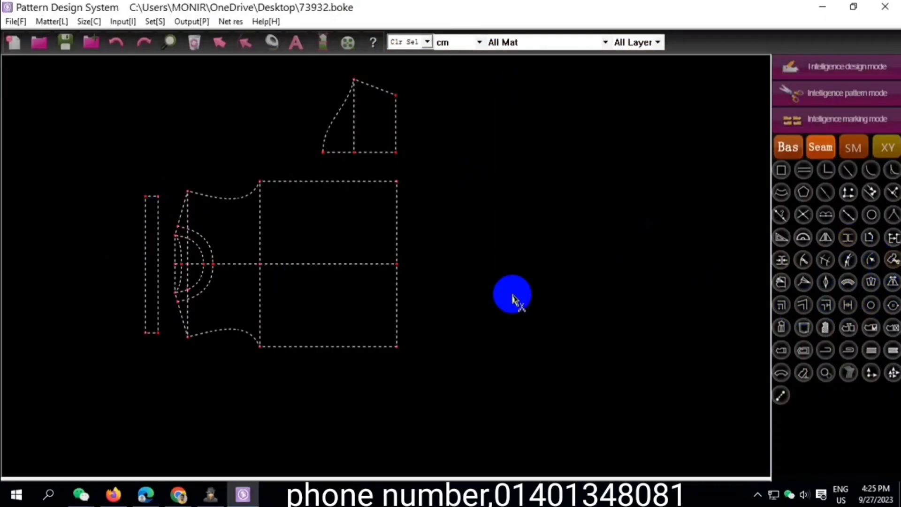
left_click(343, 264)
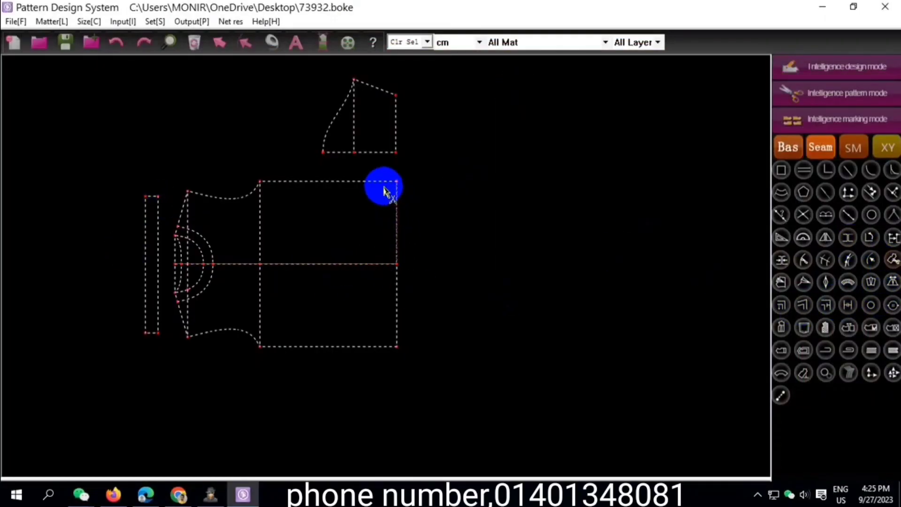
left_click(264, 183)
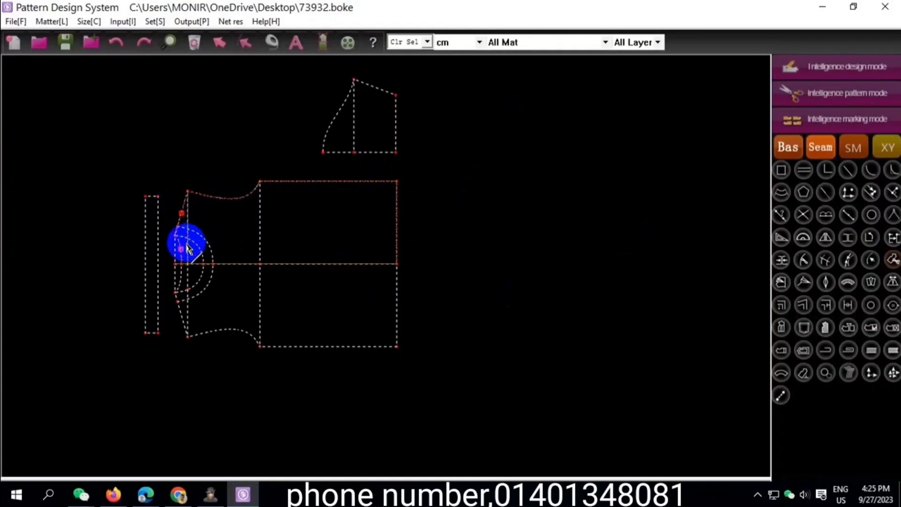
- Turn the body draft outline into a pattern piece and confirm its settings
scroll(186, 249, "up", 3)
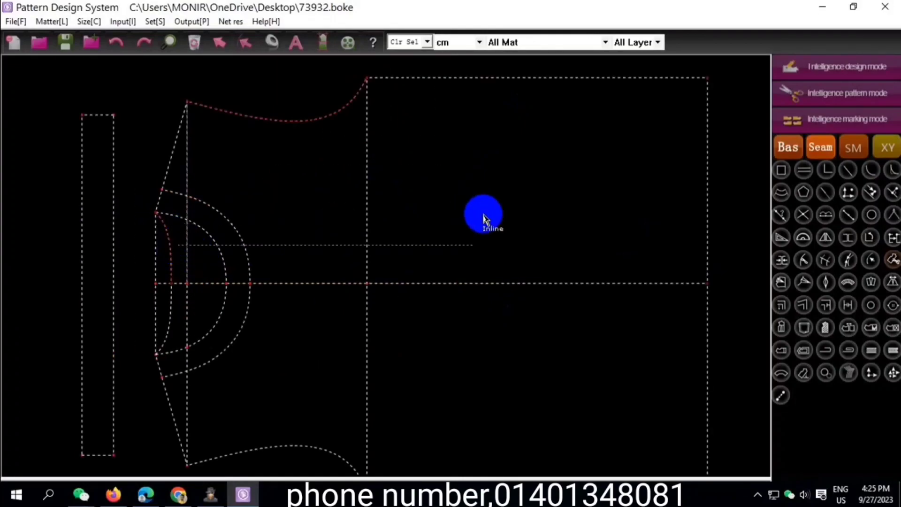
scroll(157, 237, "down", 2)
scroll(225, 229, "down", 2)
scroll(276, 223, "down", 1)
right_click(327, 233)
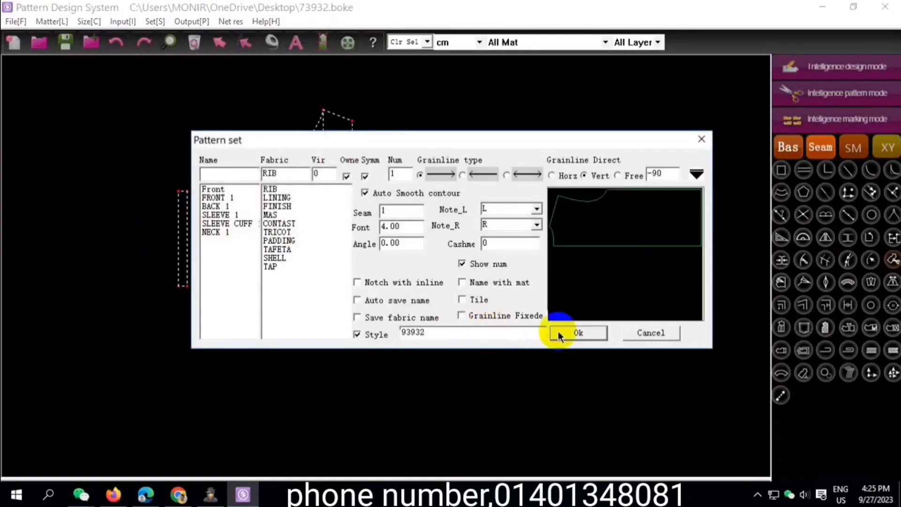
left_click(561, 332)
- Make the sleeve outline into a pattern piece and place it at the right
scroll(429, 213, "down", 1)
scroll(428, 213, "up", 1)
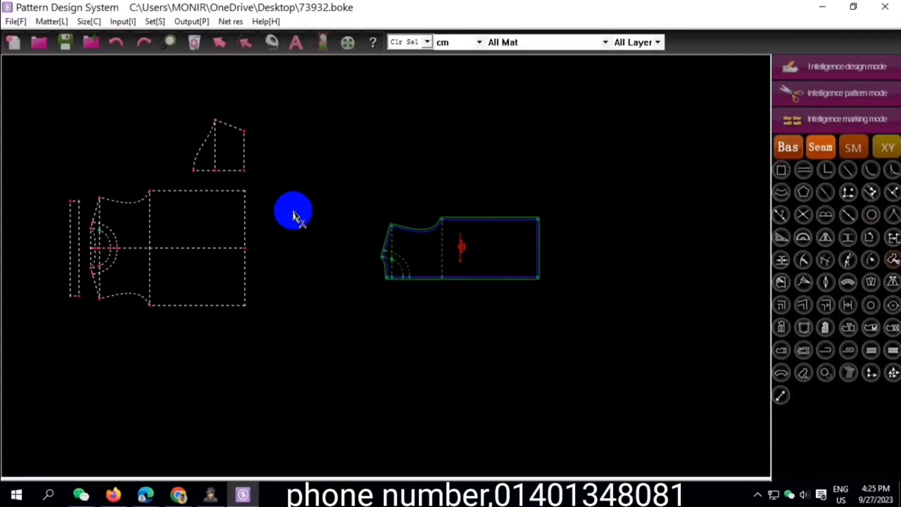
scroll(292, 215, "up", 1)
left_click(891, 263)
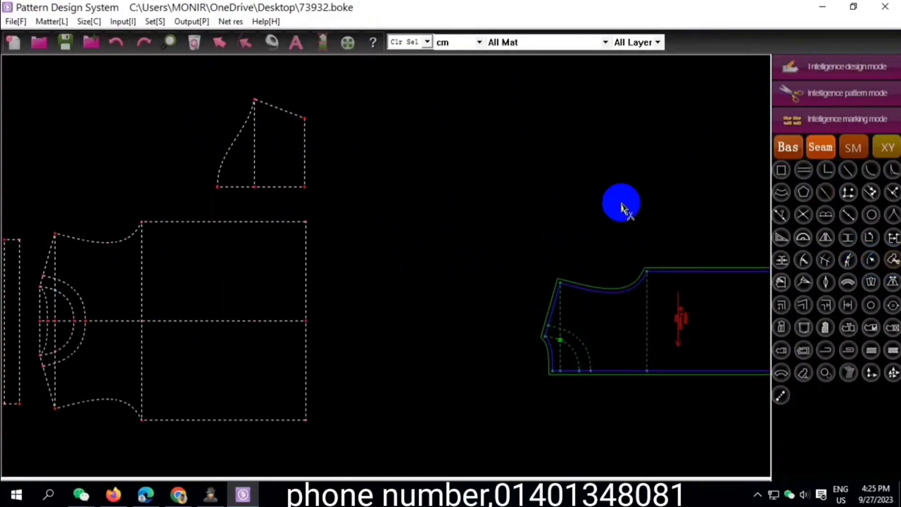
left_click(302, 120)
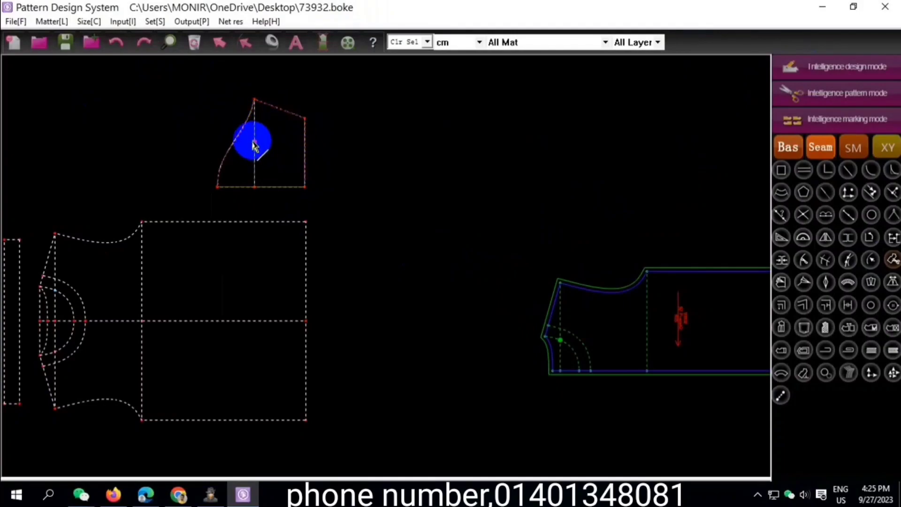
right_click(371, 129)
left_click(576, 331)
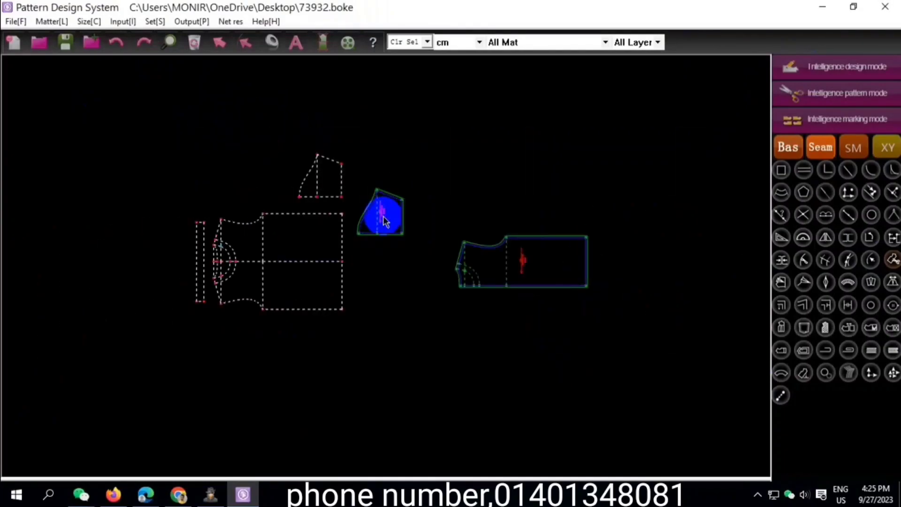
left_click(624, 265)
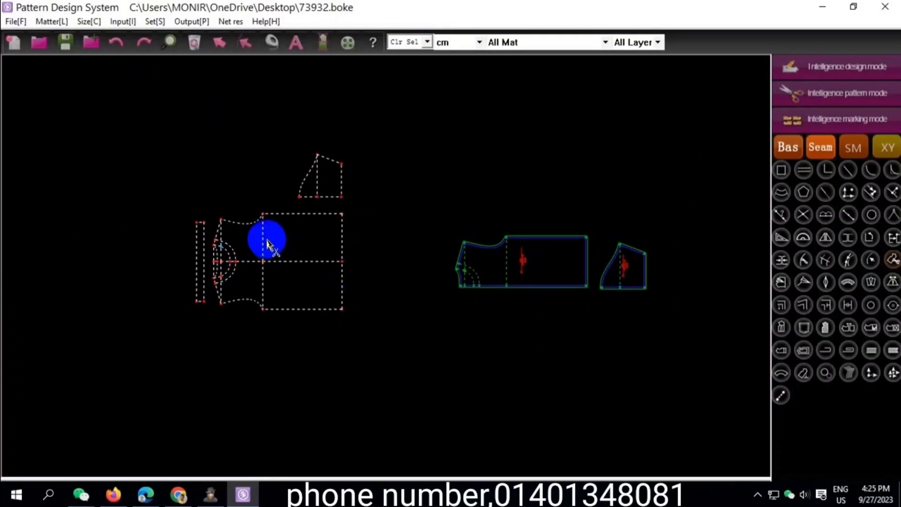
- Create the narrow neckband strip piece from its dashed outline
left_click(167, 190)
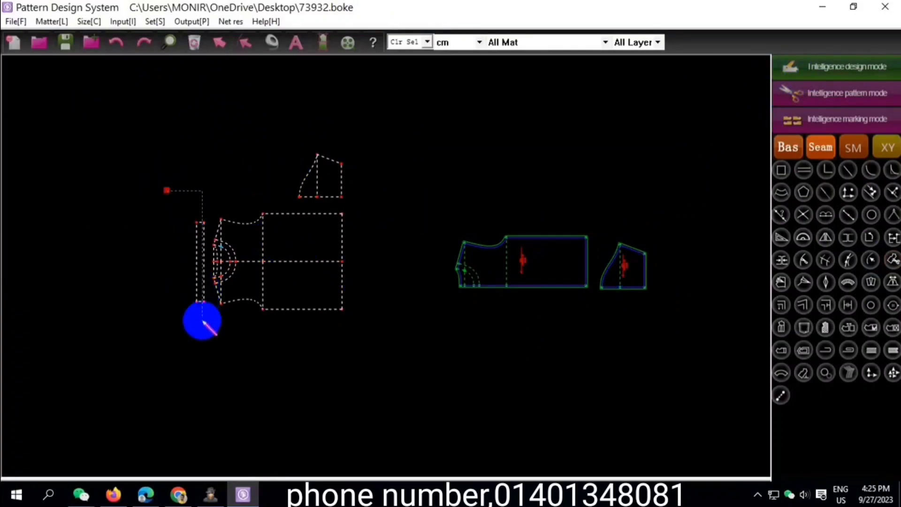
right_click(209, 339)
left_click(264, 28)
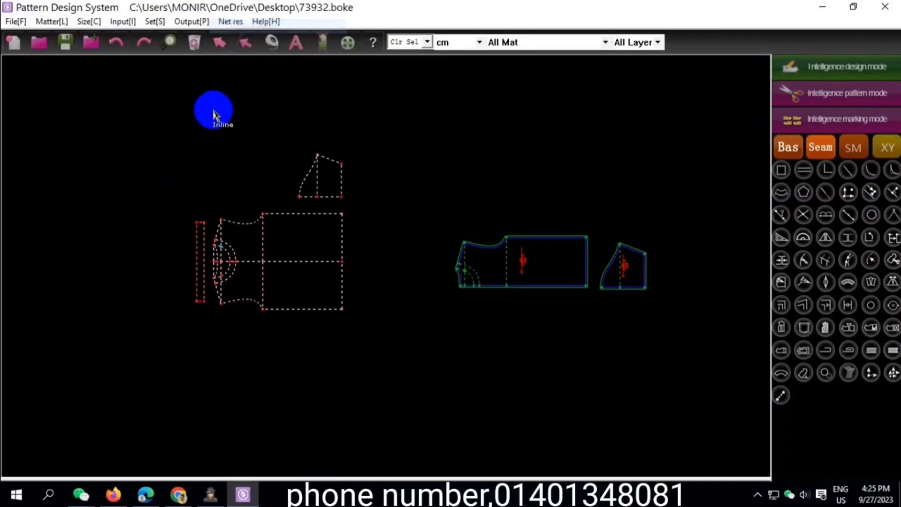
right_click(216, 113)
left_click(577, 333)
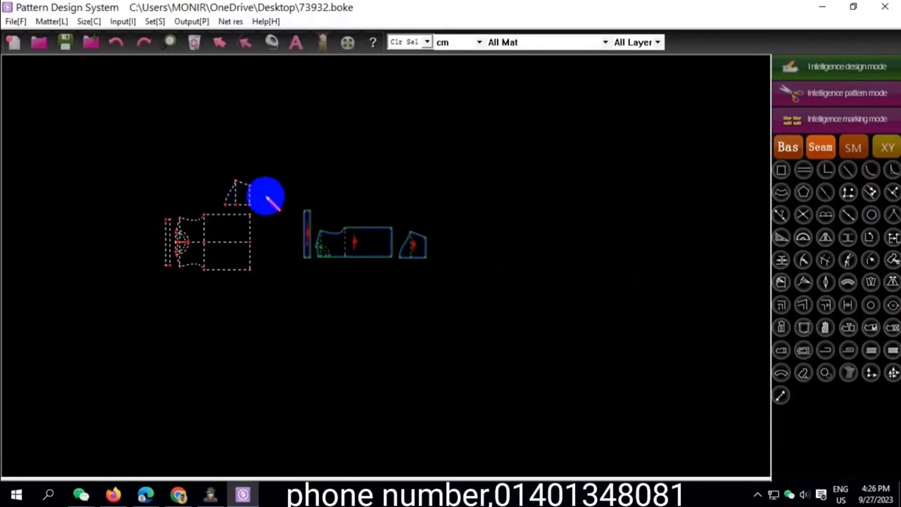
- Remove the links between all the selected drafted outlines
left_click_drag(263, 195, 464, 317)
right_click(464, 317)
left_click(493, 423)
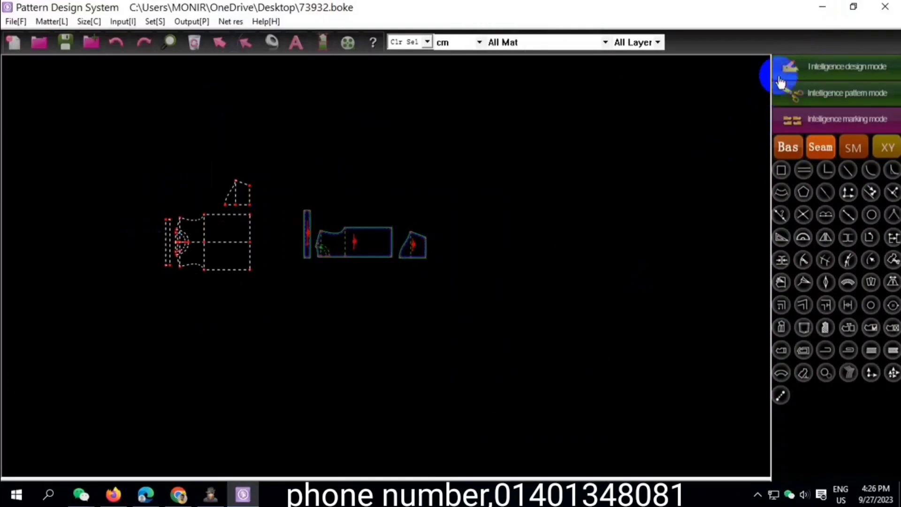
- Make the quarter-circle moon shell piece from the neck area and place it beside the others
scroll(183, 244, "up", 1)
scroll(183, 242, "up", 1)
scroll(171, 240, "up", 1)
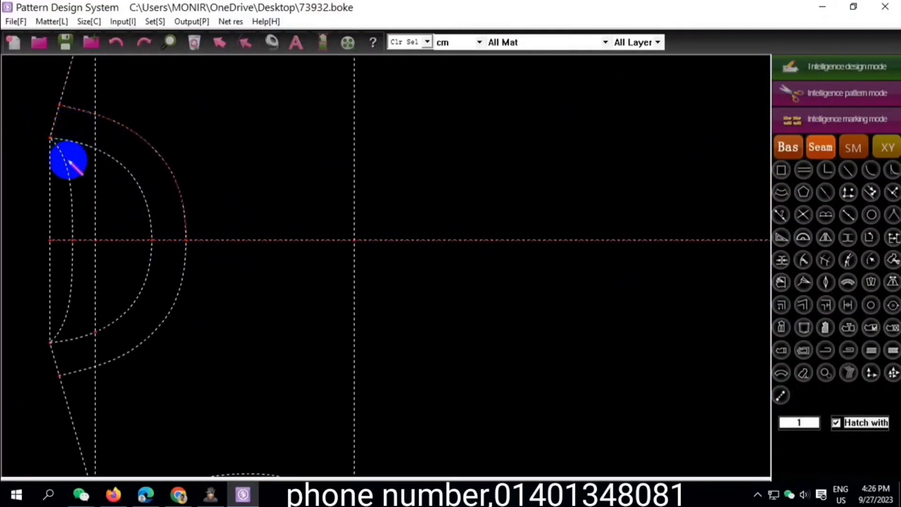
right_click(61, 193)
left_click(111, 27)
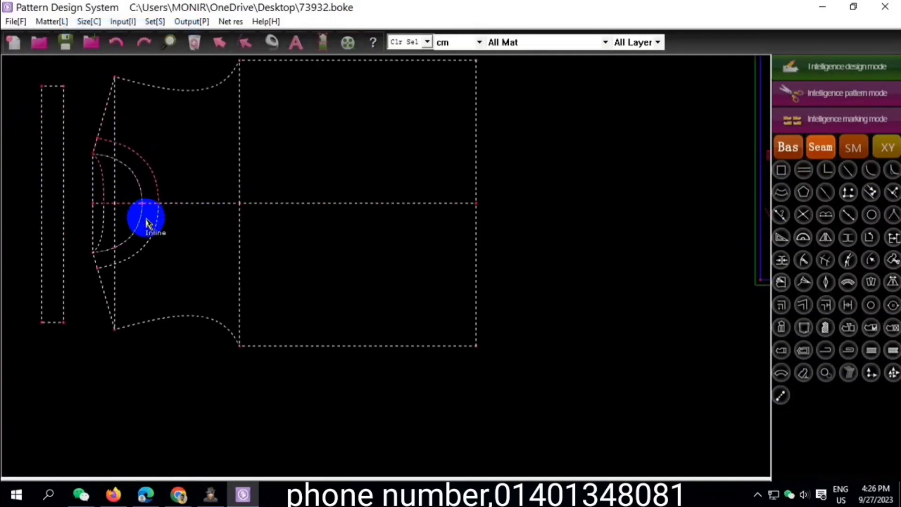
left_click(164, 194)
left_click(573, 331)
left_click(424, 229)
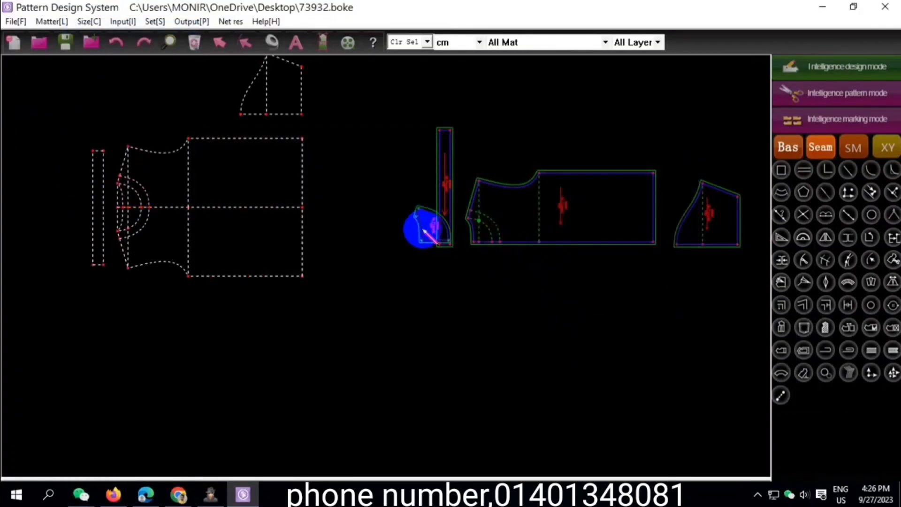
- Bring up the options menu over the pieces and close it unused
scroll(375, 140, "down", 2)
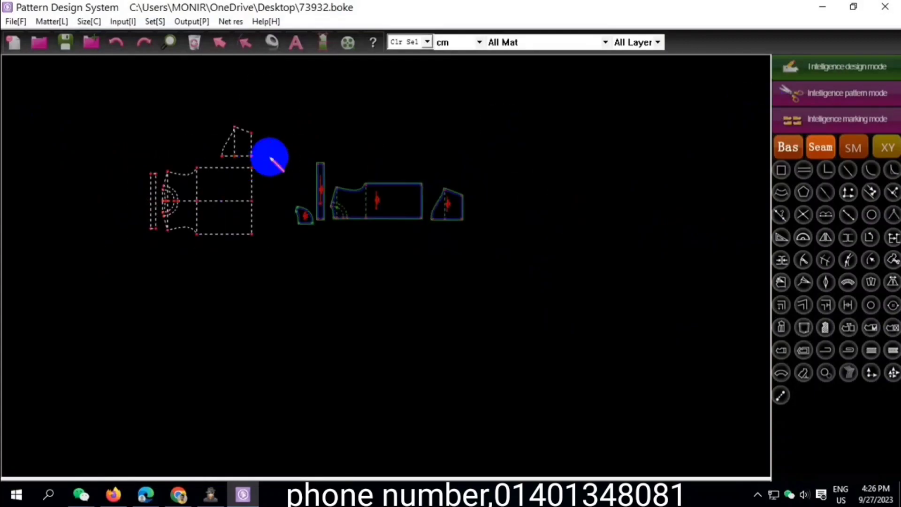
right_click(480, 270)
left_click(358, 368)
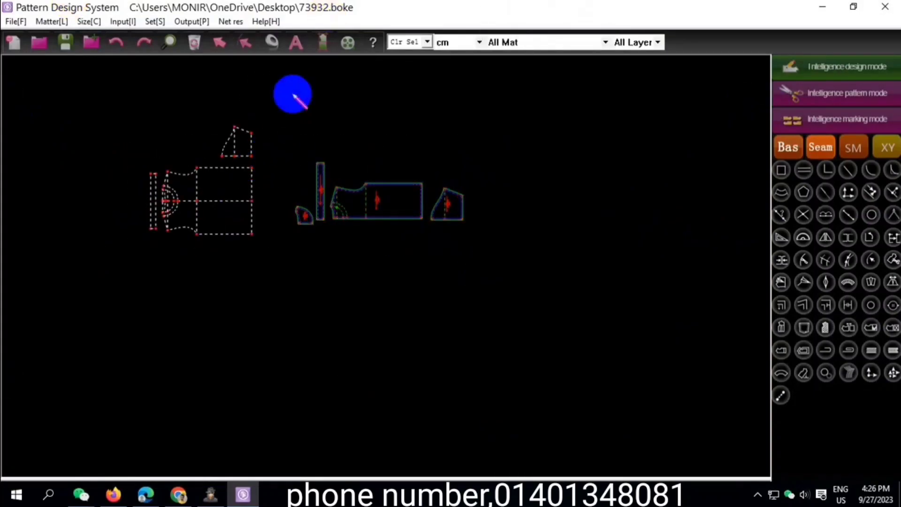
scroll(366, 197, "up", 2)
scroll(367, 198, "up", 1)
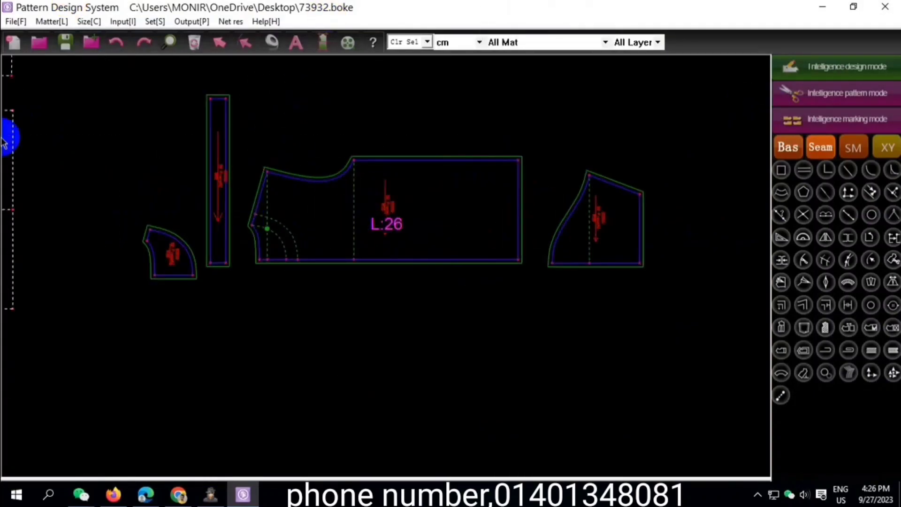
- Save the file, then reposition the right-hand piece, the narrow strip and the quarter-circle piece
left_click(65, 42)
left_click(825, 81)
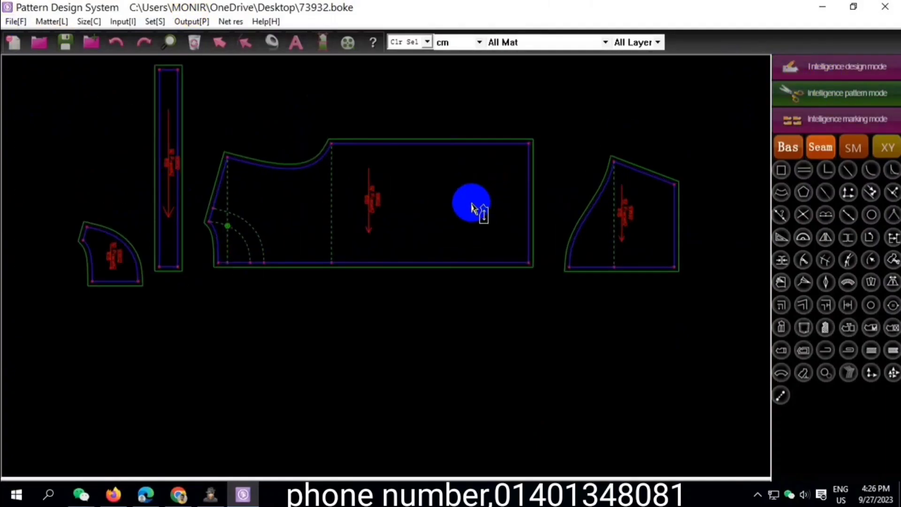
left_click(645, 162)
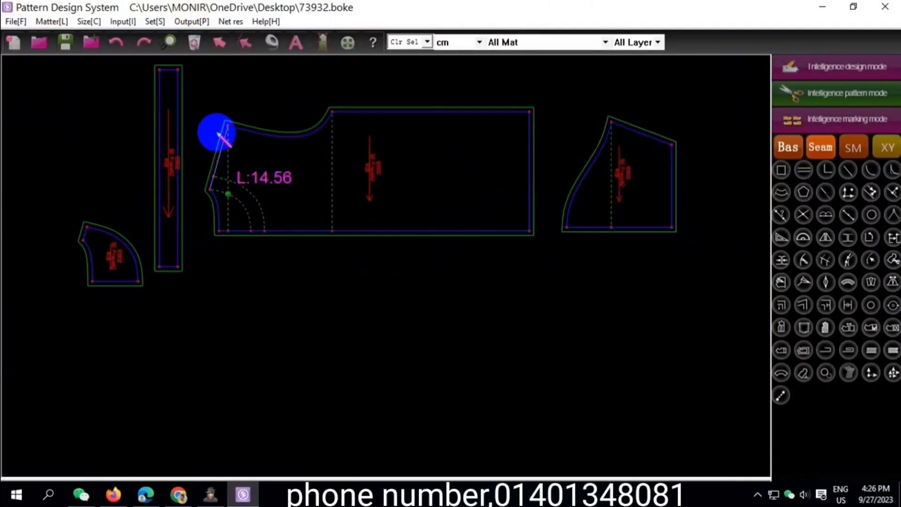
left_click(173, 115)
left_click(177, 111)
scroll(141, 197, "down", 1)
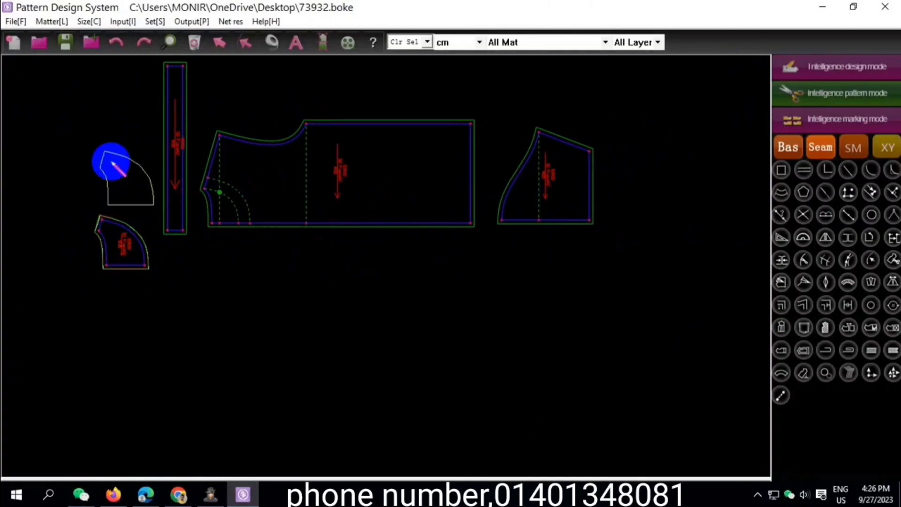
left_click(120, 164)
- Copy All the body piece, place the copy below it, and delete the links between pieces
right_click(291, 141)
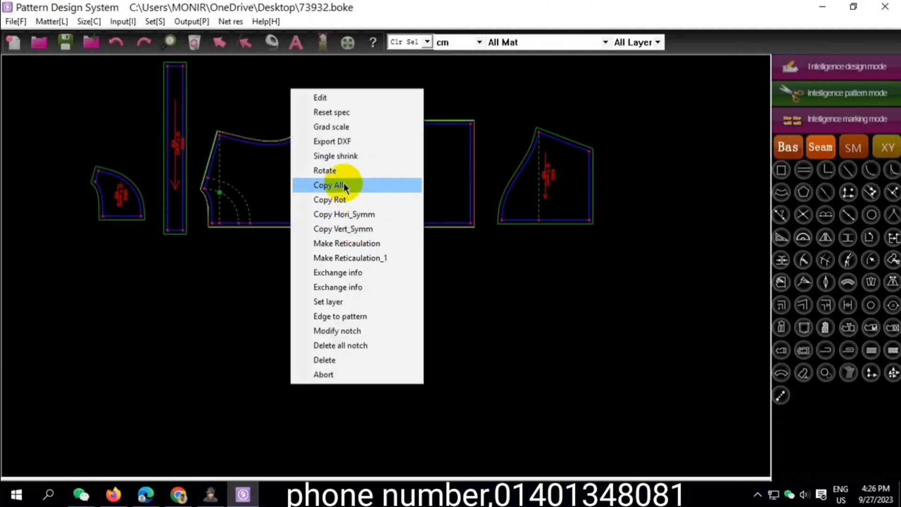
left_click(328, 184)
left_click_drag(348, 317, 342, 318)
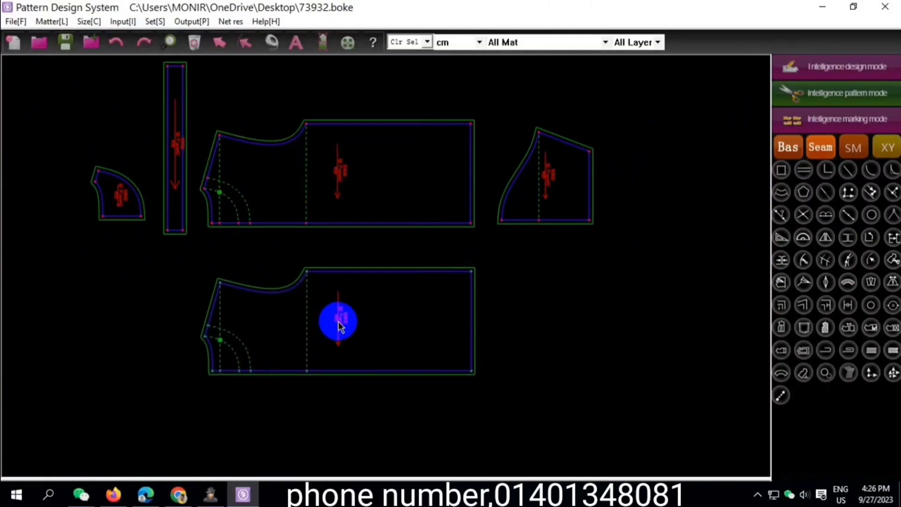
scroll(235, 267, "down", 2)
left_click_drag(144, 150, 441, 357)
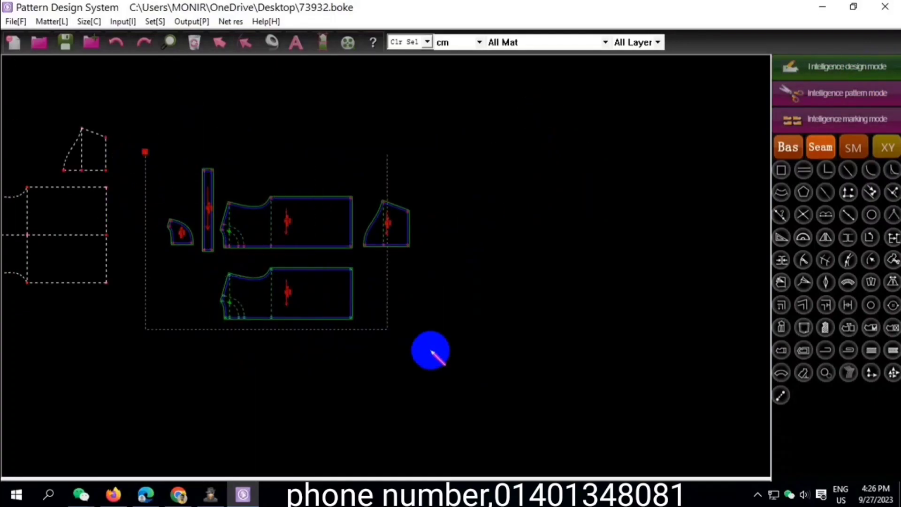
right_click(450, 359)
left_click(485, 424)
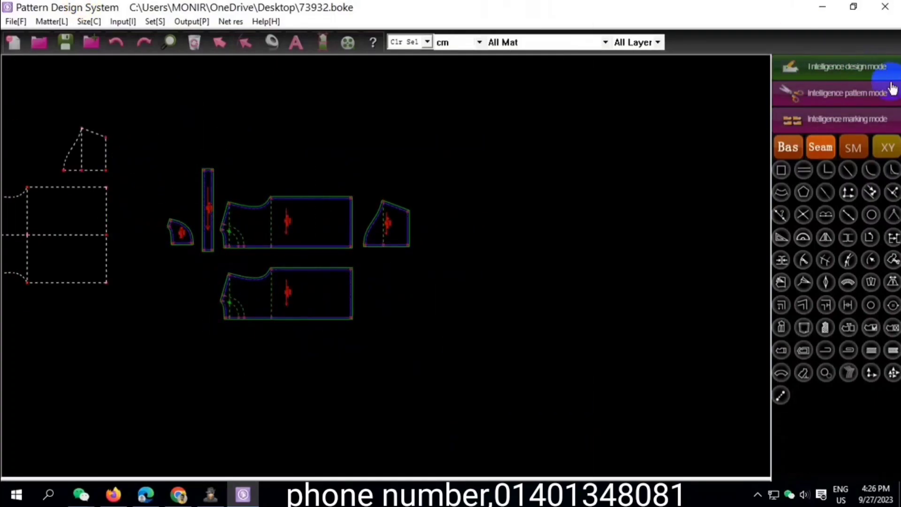
- Reselect all pattern pieces in design mode and remove their links again
left_click(867, 108)
left_click(850, 334)
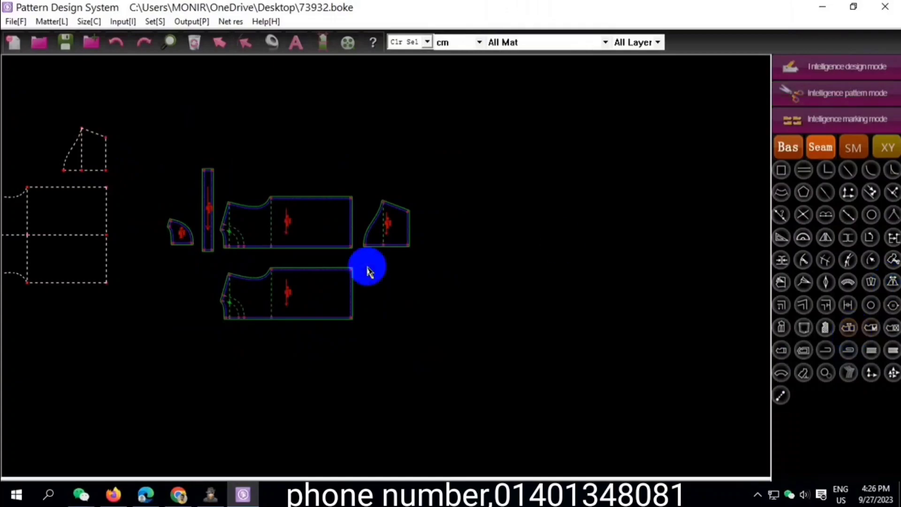
scroll(248, 326, "up", 2)
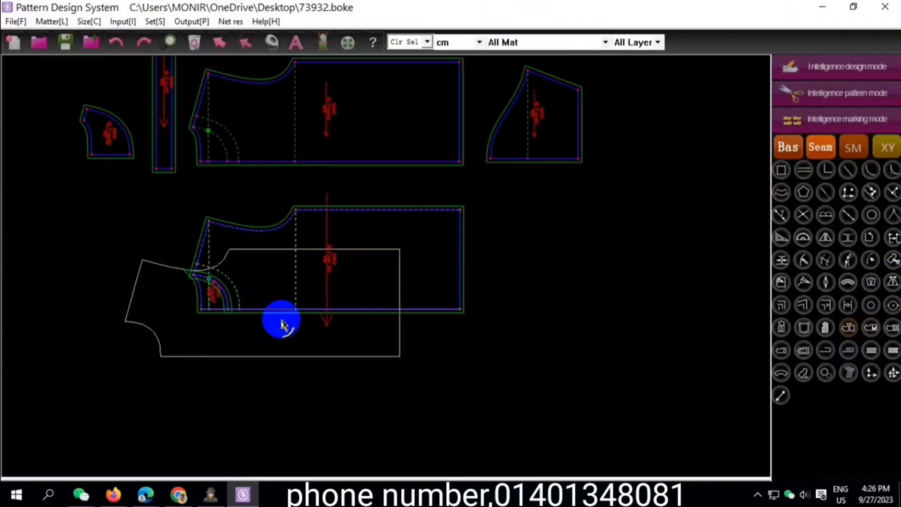
scroll(336, 286, "down", 2)
left_click(823, 76)
left_click_drag(166, 106, 488, 371)
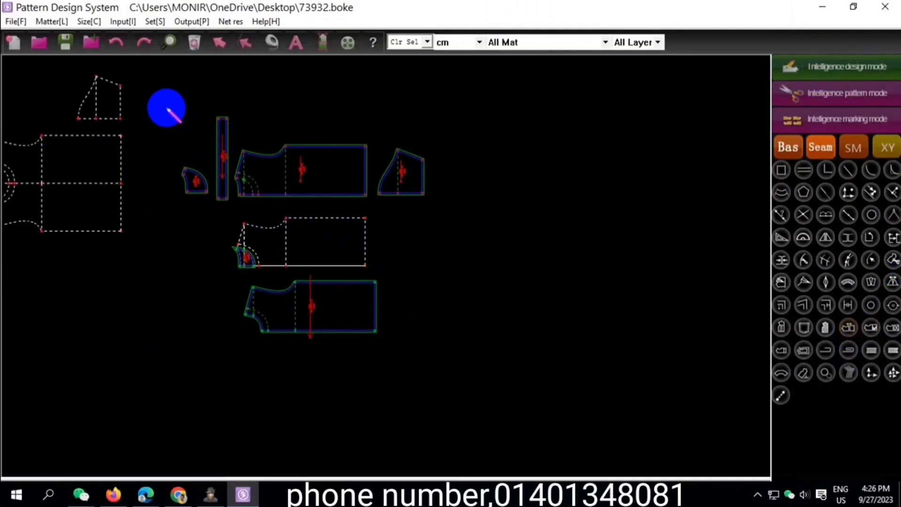
right_click(469, 371)
left_click(523, 423)
- Select the dashed middle outline and drop the moved copy at its preview position
left_click(830, 146)
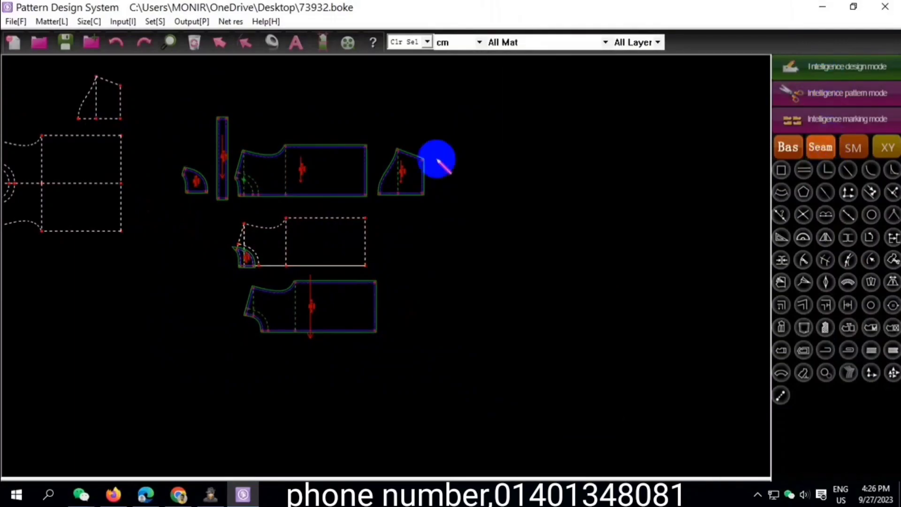
left_click_drag(215, 207, 394, 270)
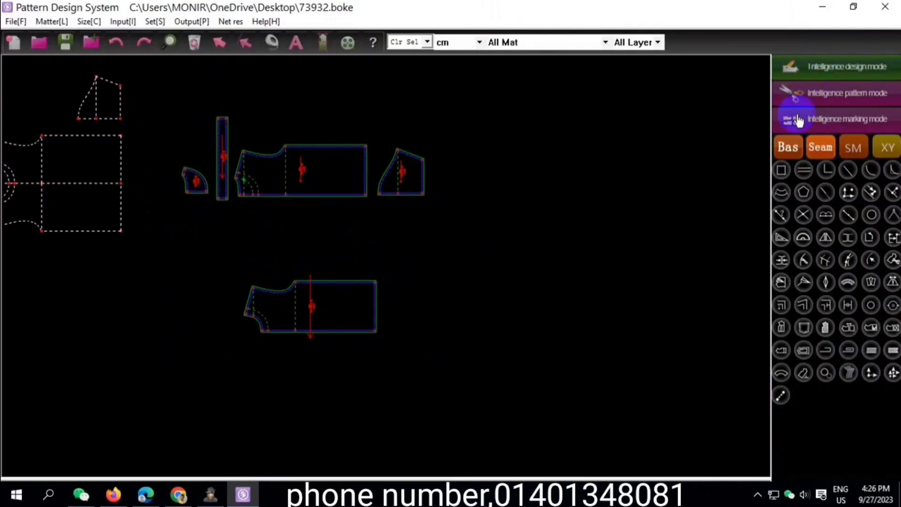
left_click(840, 93)
left_click(337, 245)
scroll(253, 249, "up", 2)
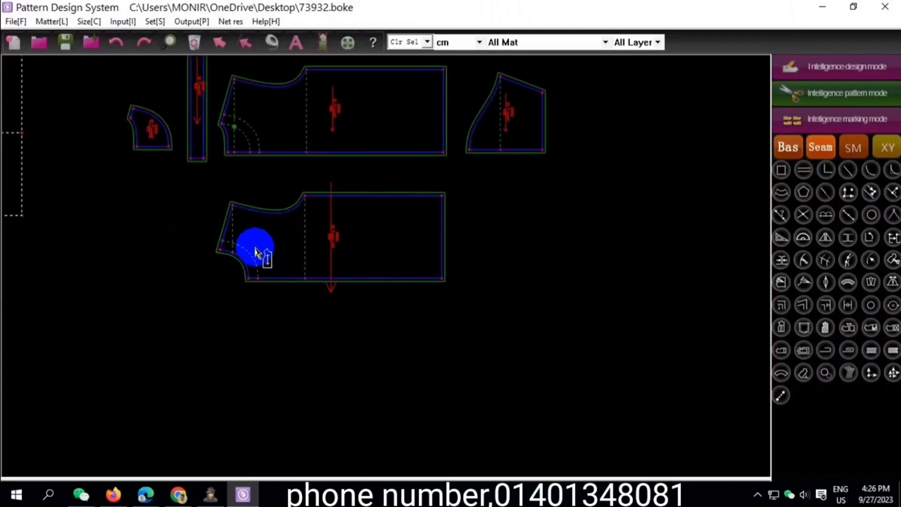
scroll(227, 261, "up", 2)
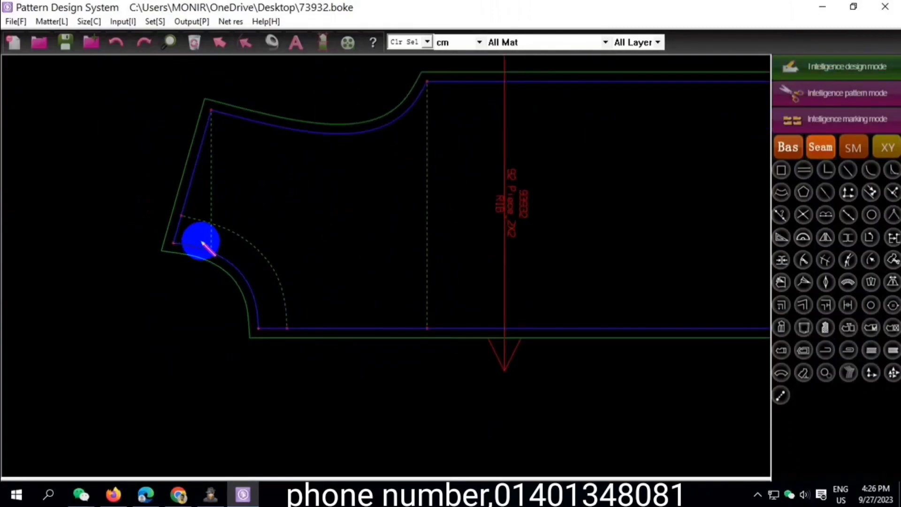
scroll(287, 234, "down", 4)
- Set the front piece to SHELL fabric with symmetry off and a changed grainline angle from -90
left_click(810, 94)
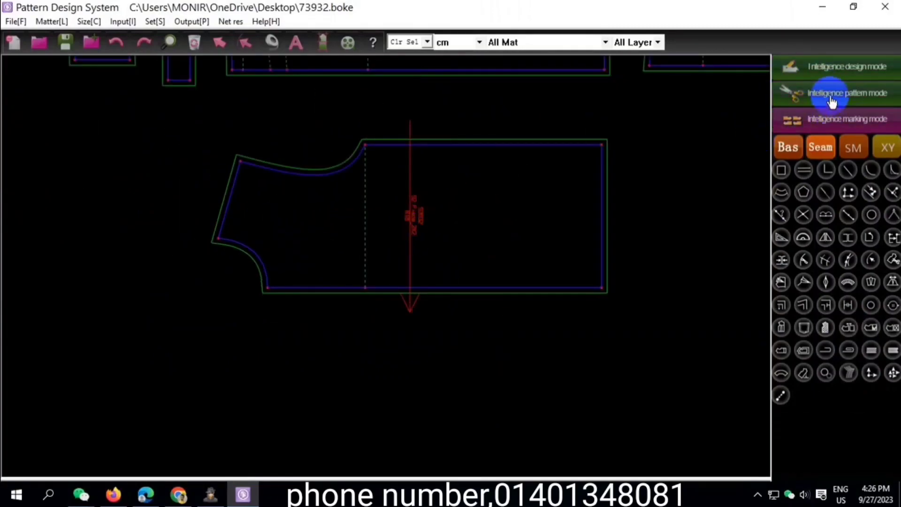
double_click(530, 179)
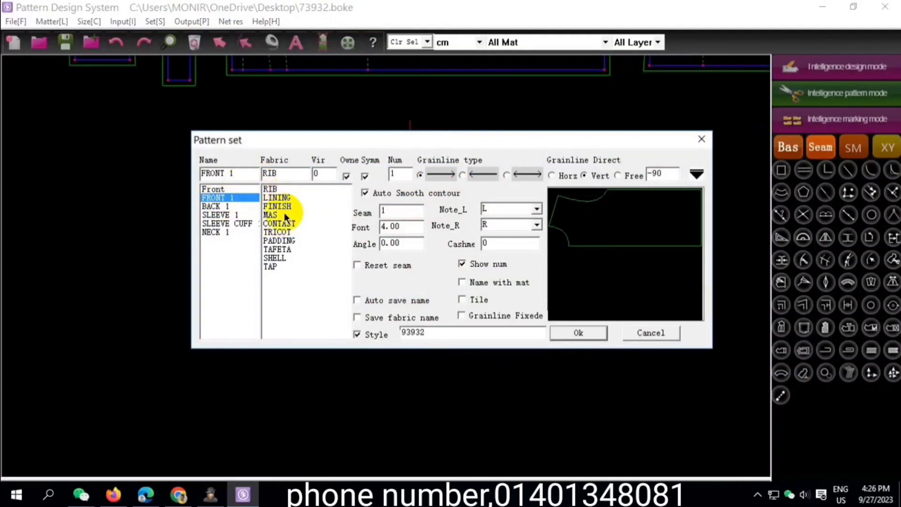
left_click(282, 261)
left_click(365, 176)
left_click(676, 179)
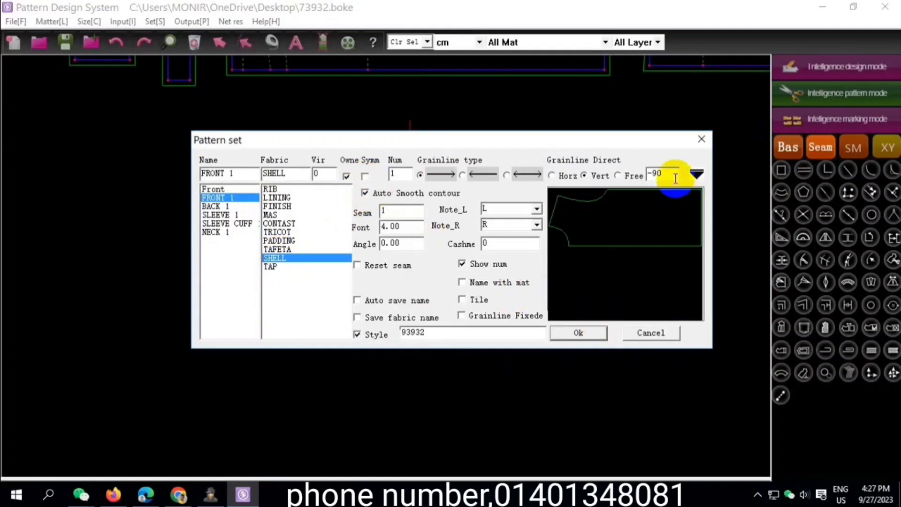
type("0")
left_click(582, 332)
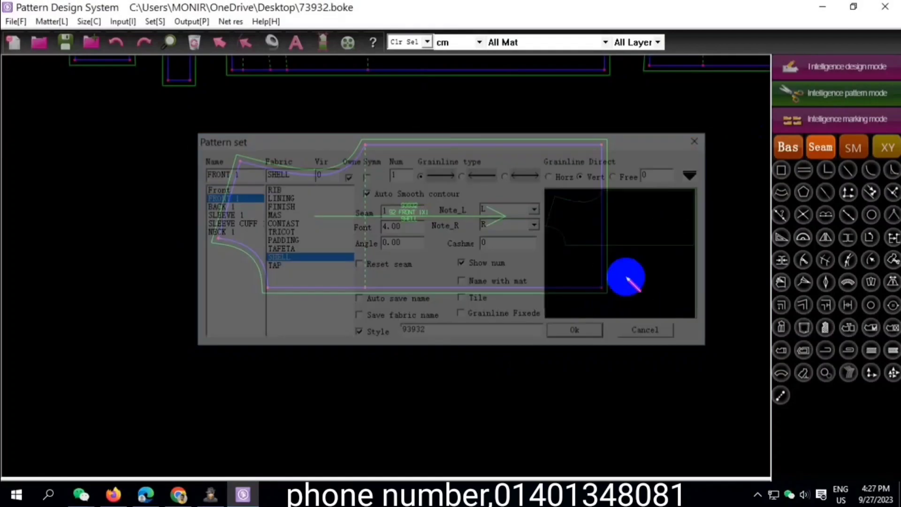
scroll(421, 220, "down", 1)
scroll(287, 298, "down", 1)
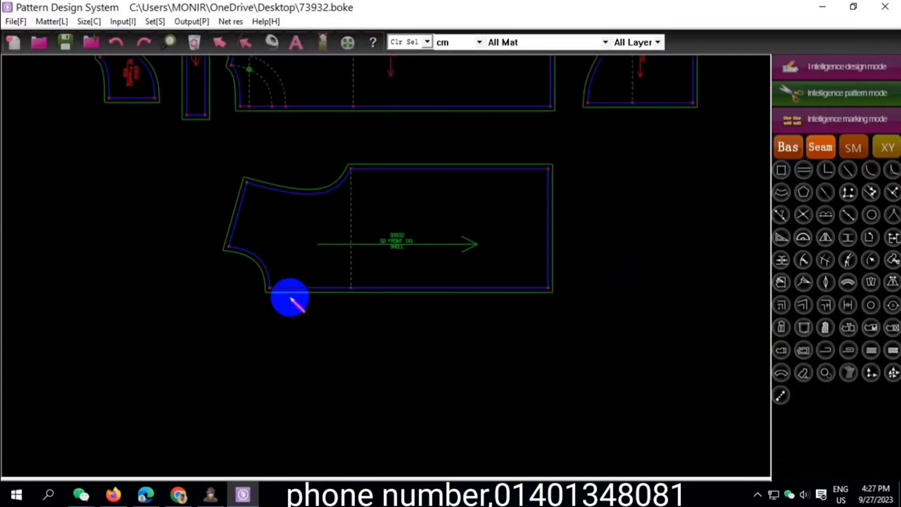
scroll(342, 187, "down", 1)
- Set the back piece to SHELL fabric and shift its grainline label to the right
left_click(384, 112)
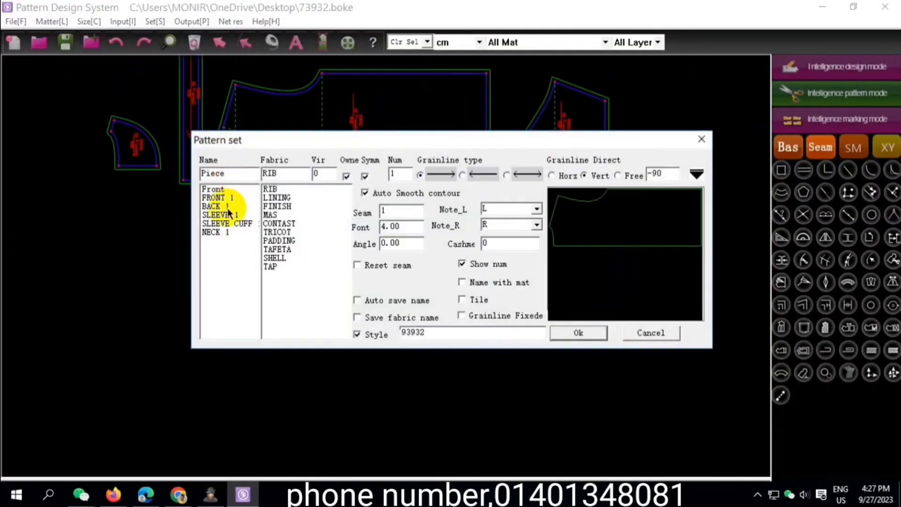
left_click(271, 258)
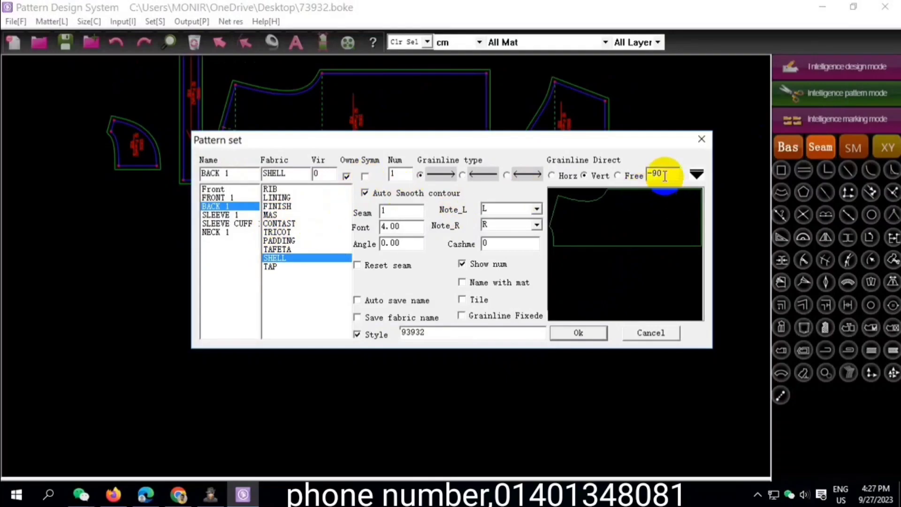
type("0")
left_click(578, 332)
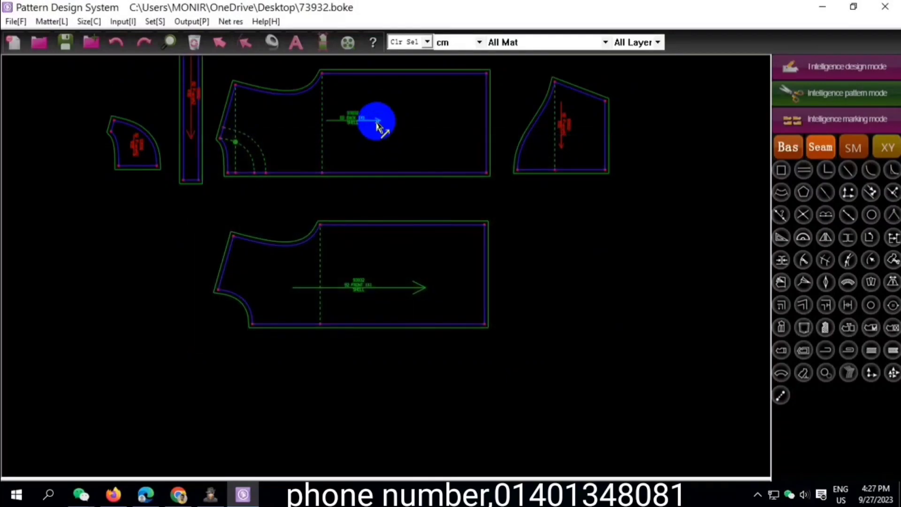
left_click_drag(381, 124, 410, 126)
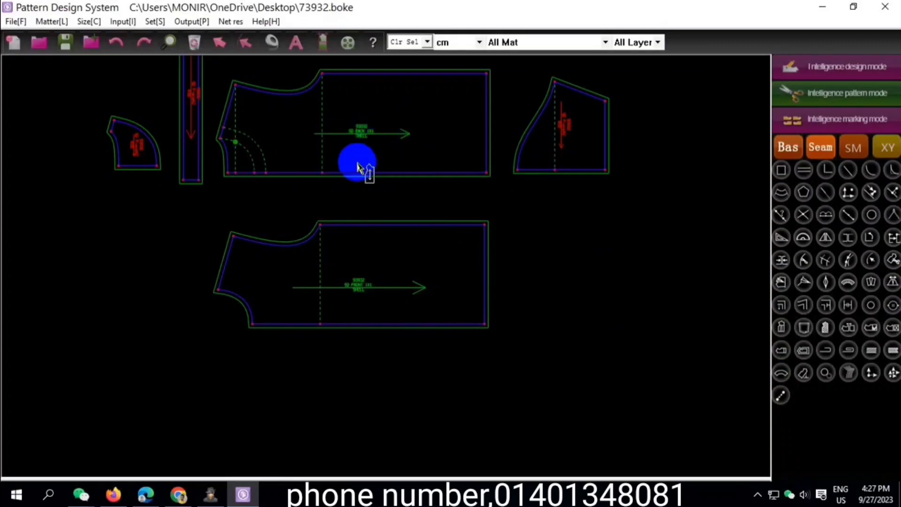
scroll(318, 137, "up", 2)
scroll(370, 193, "down", 3)
- Move the neck strip left and the moon piece beside the back, then unfold the back piece with Half symmetry
scroll(371, 197, "up", 1)
left_click_drag(350, 152, 211, 151)
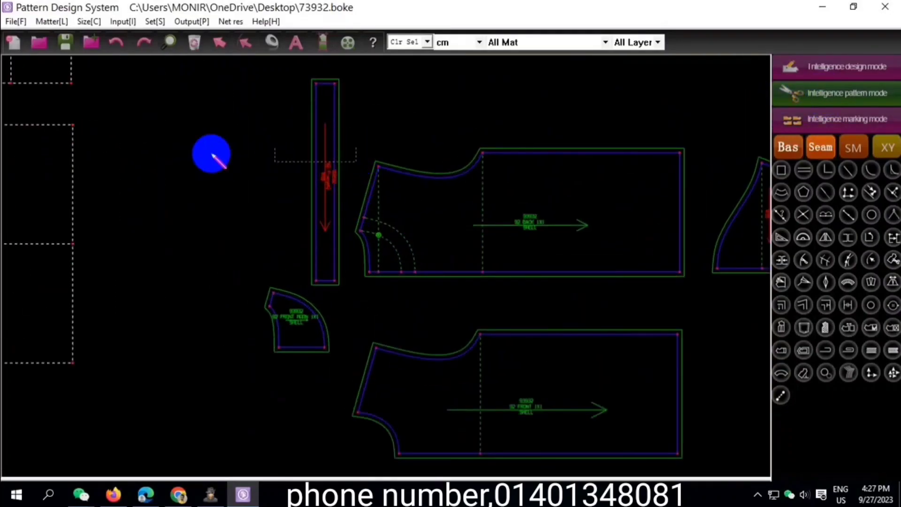
left_click_drag(303, 228, 310, 221)
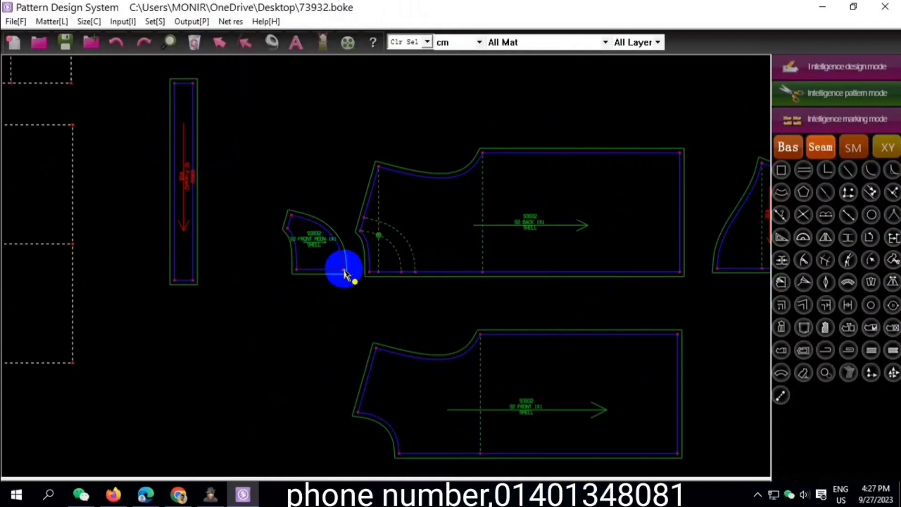
scroll(345, 267, "up", 1)
right_click(345, 255)
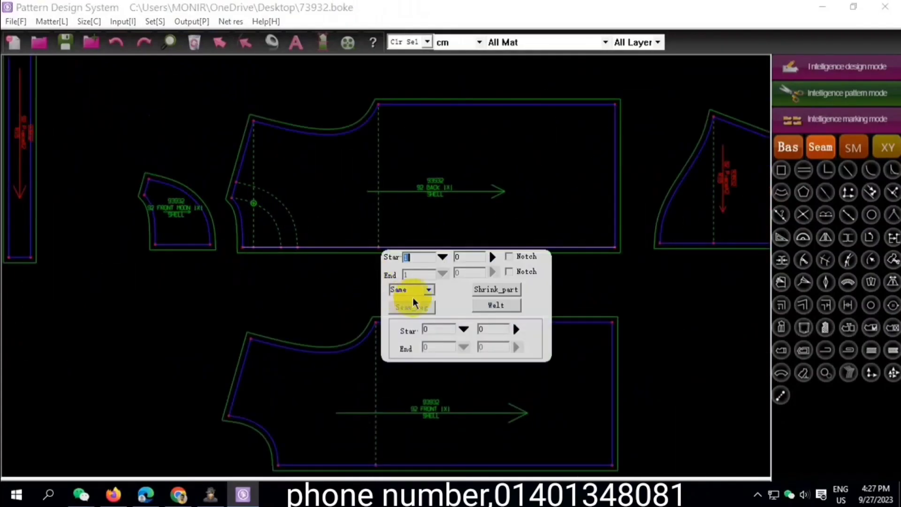
left_click(425, 295)
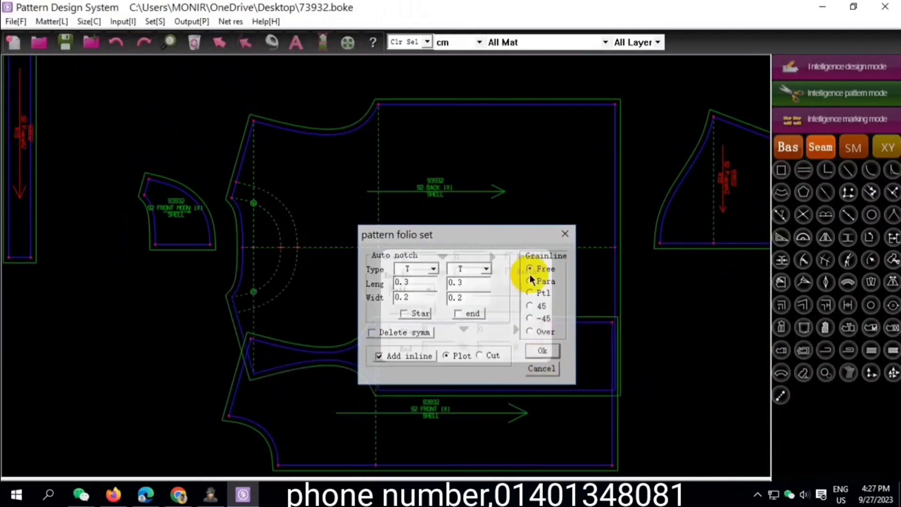
left_click(541, 350)
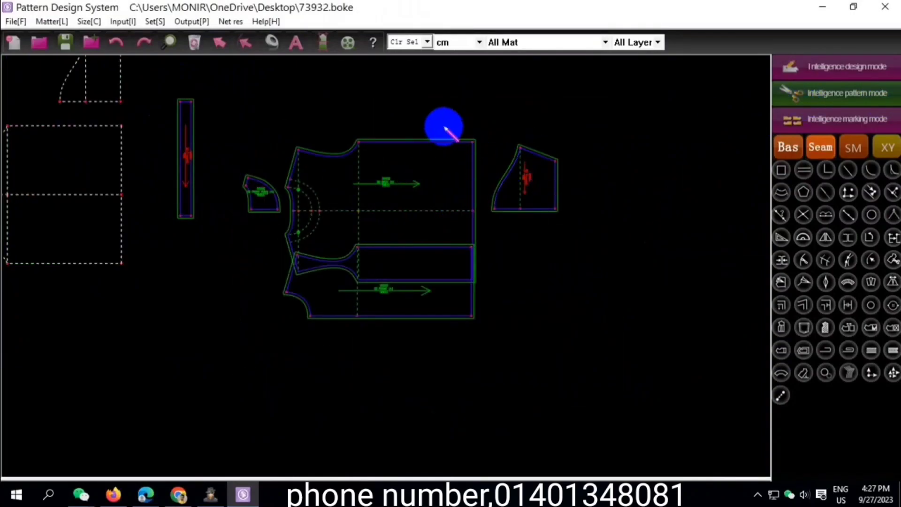
- Move the front body piece lower left and unfold it into a full piece with Half symmetry
left_click(443, 126)
scroll(251, 255, "down", 2)
left_click(199, 362)
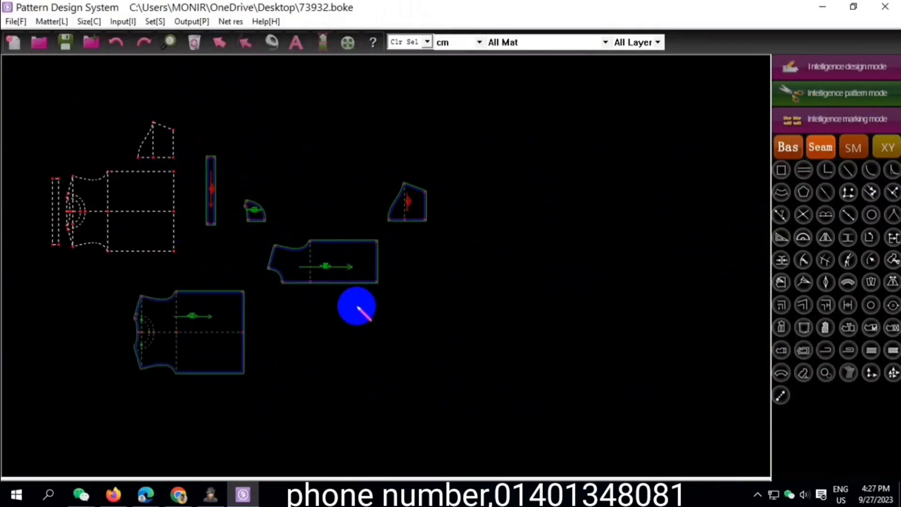
right_click(351, 287)
left_click(434, 322)
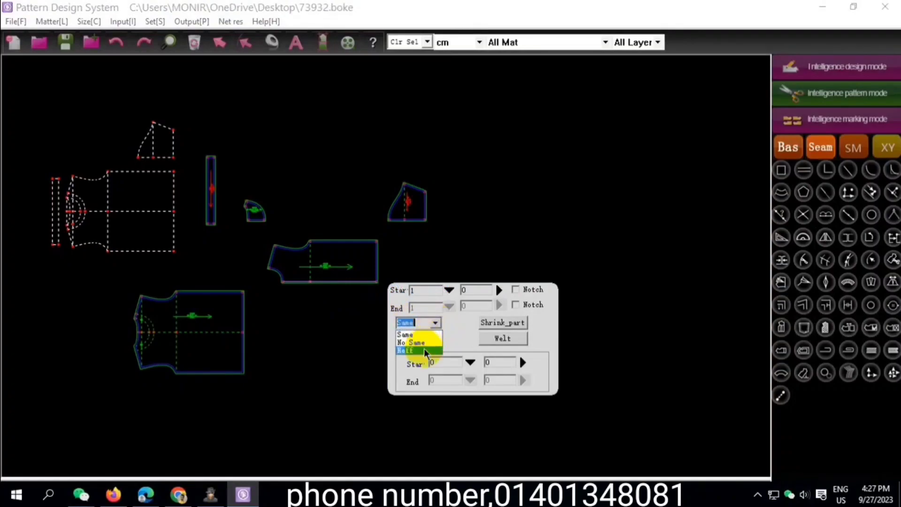
left_click(423, 342)
left_click(537, 382)
scroll(346, 267, "up", 2)
- Zoom into the back neckline and delete its upper and lower marker points
scroll(345, 235, "up", 1)
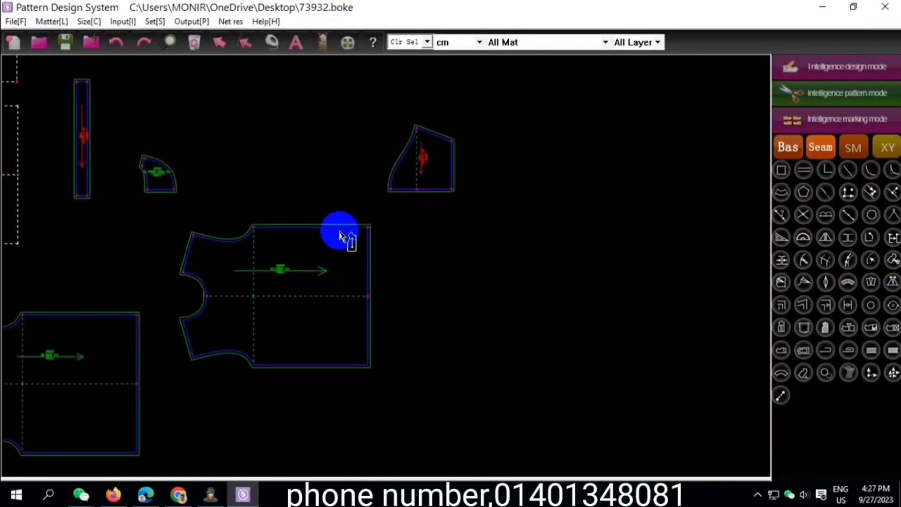
scroll(316, 224, "up", 1)
scroll(312, 228, "up", 3)
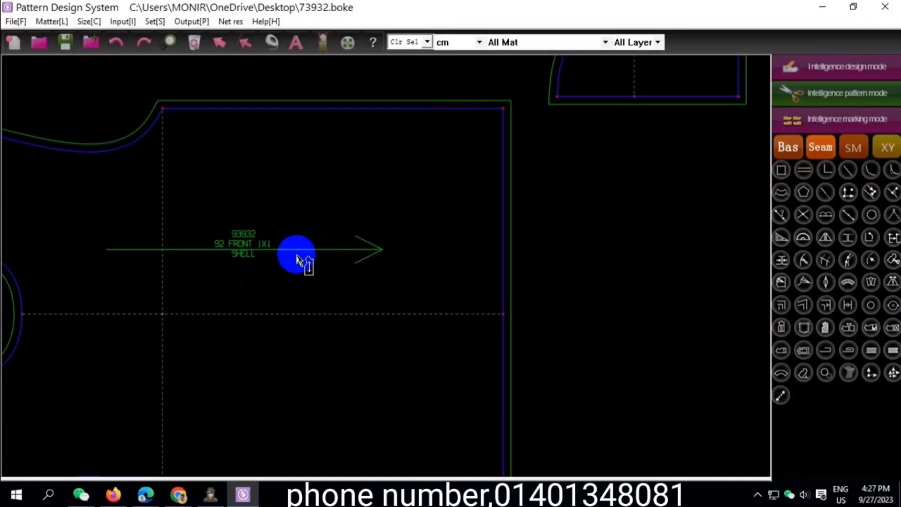
scroll(300, 256, "down", 2)
scroll(327, 193, "down", 3)
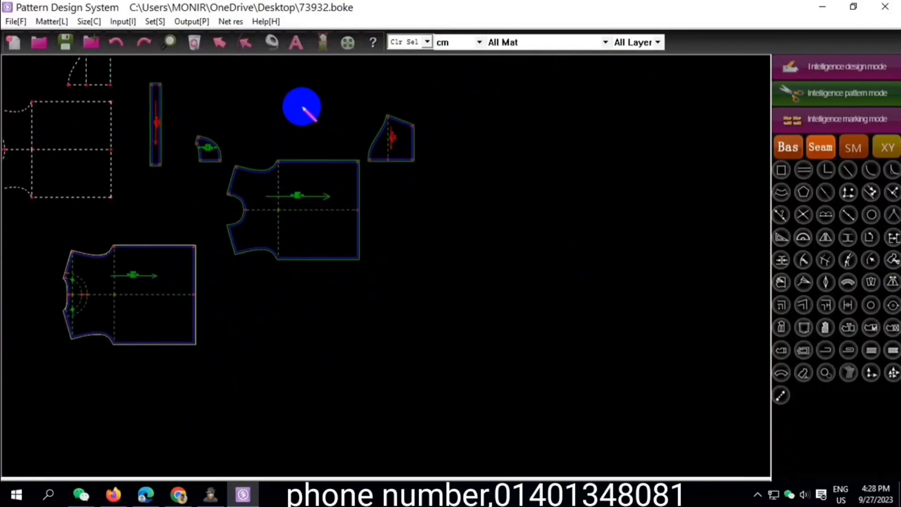
scroll(271, 197, "up", 1)
scroll(291, 155, "up", 2)
scroll(298, 133, "up", 1)
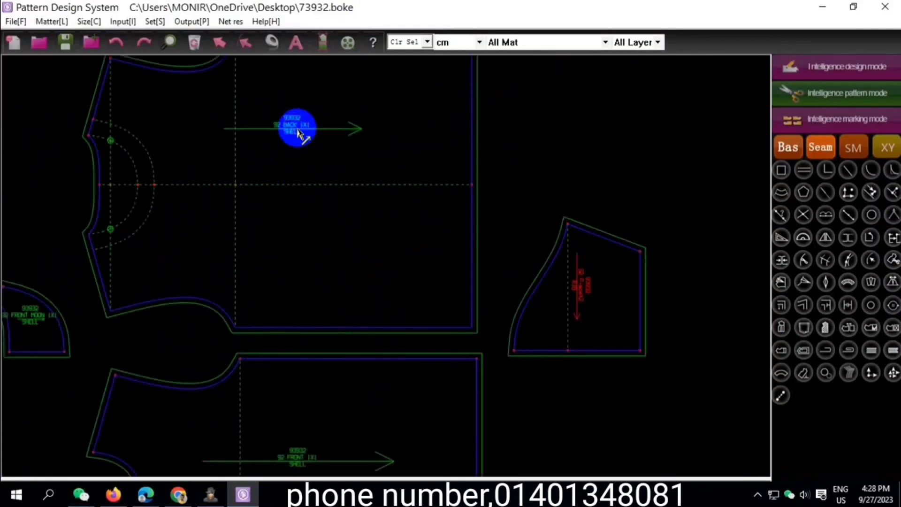
scroll(291, 169, "down", 2)
scroll(467, 131, "up", 3)
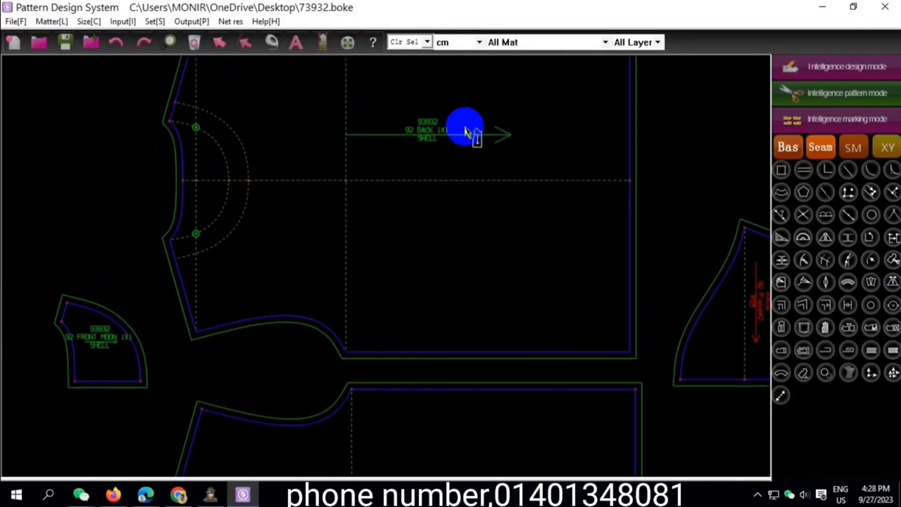
scroll(175, 109, "up", 1)
scroll(176, 109, "up", 1)
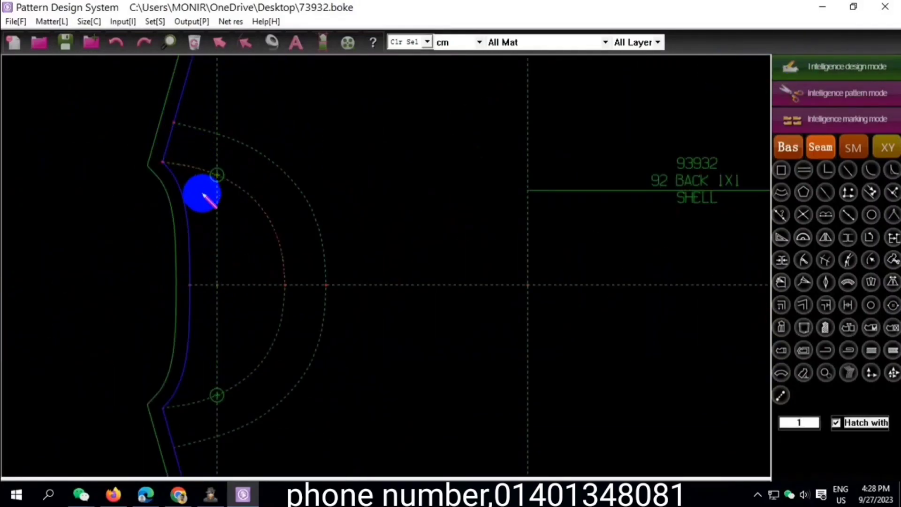
scroll(219, 141, "down", 2)
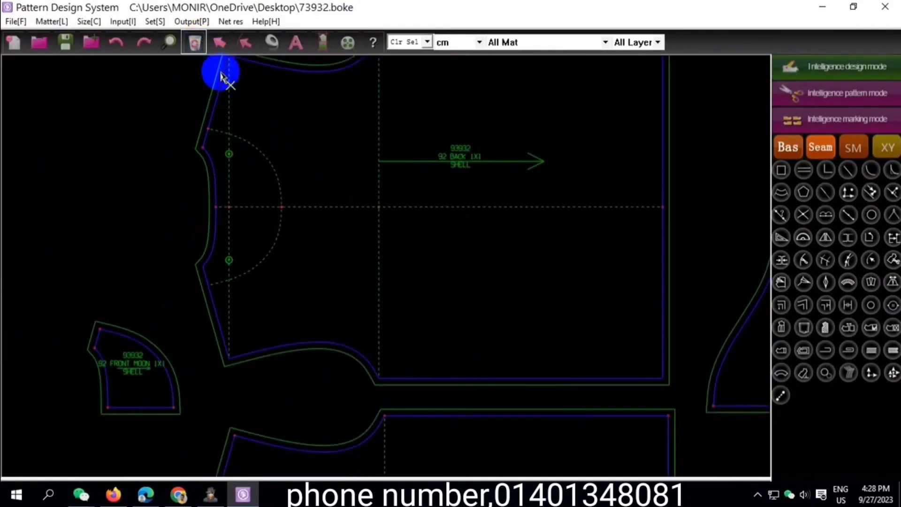
left_click(230, 155)
left_click(322, 261)
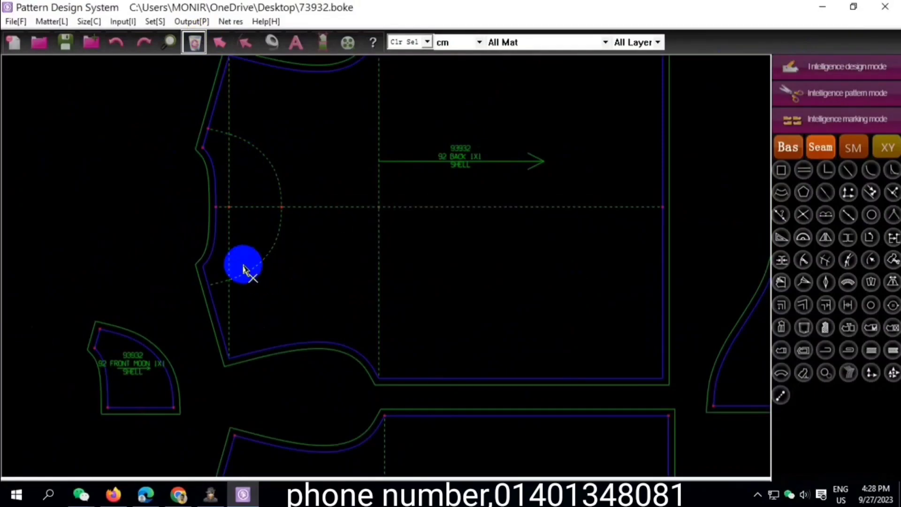
- Place the front moon piece beside the back neckline
scroll(241, 200, "down", 3)
left_click(187, 266)
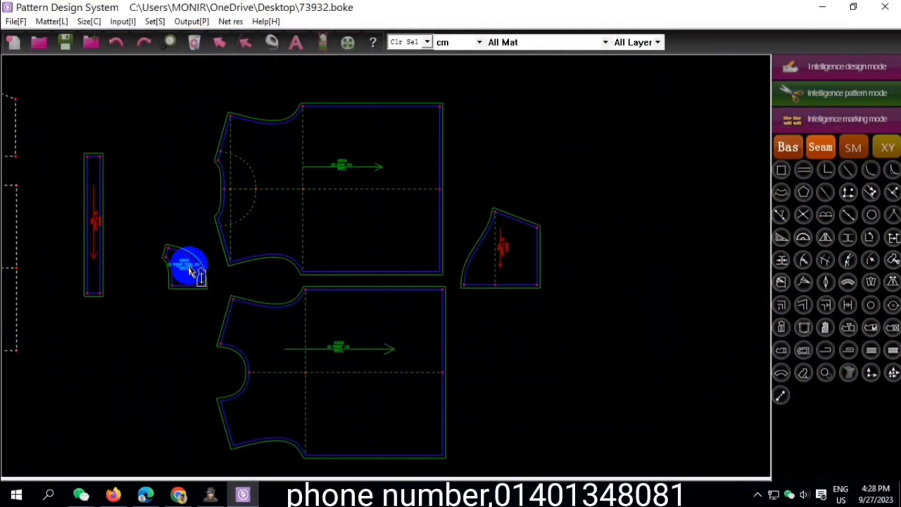
left_click(190, 159)
scroll(190, 187, "up", 3)
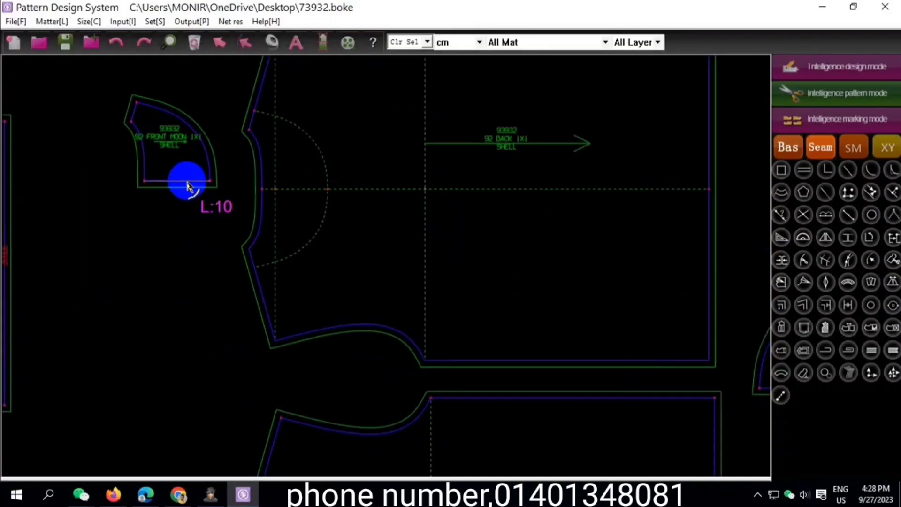
- Unfold the front moon piece into a full crescent with Half symmetry and dismiss the notch dialog
right_click(187, 185)
left_click(272, 221)
left_click(254, 242)
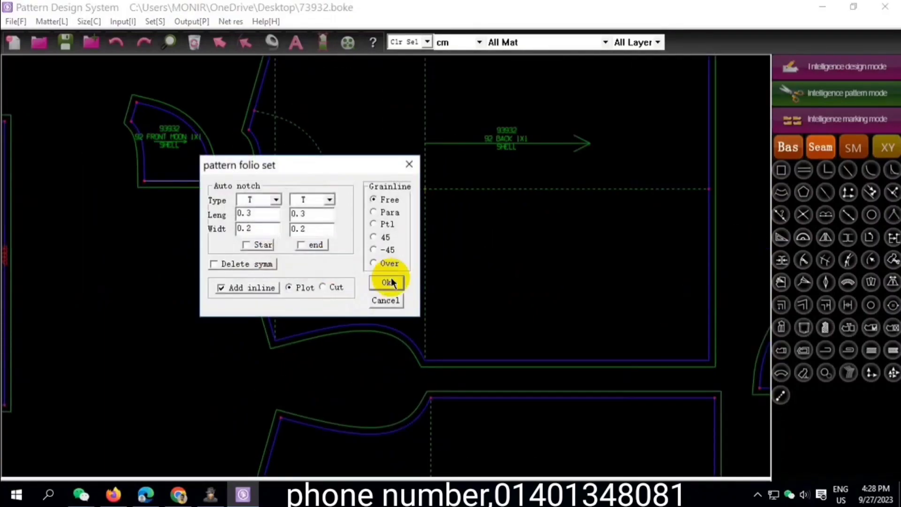
left_click(388, 282)
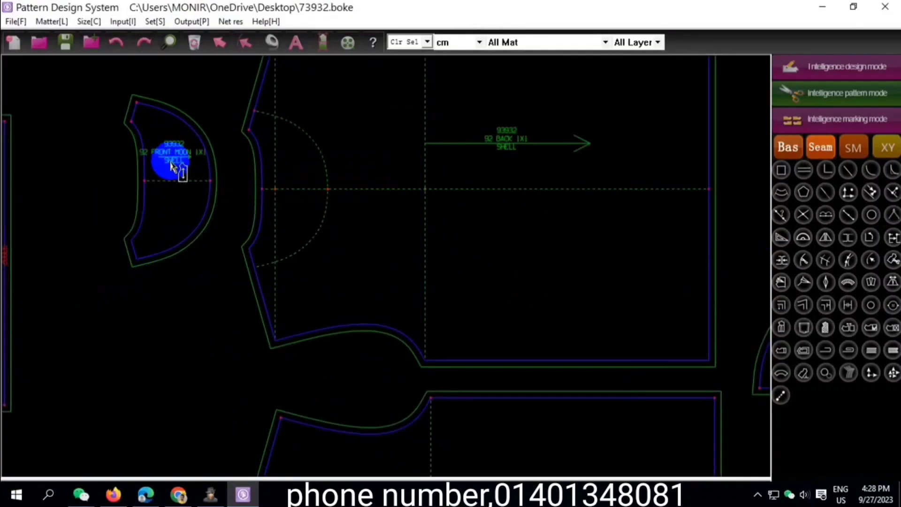
left_click(263, 190)
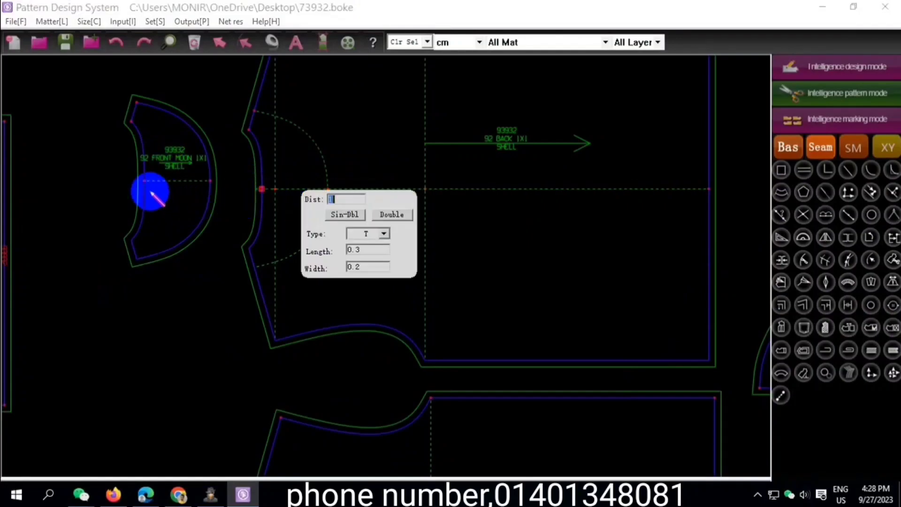
right_click(167, 146)
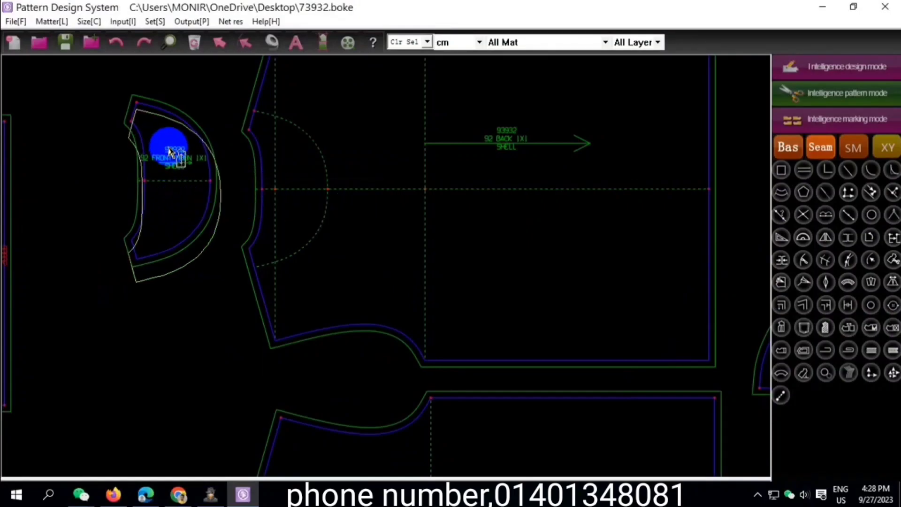
- Move the neck strip piece and bring up its pattern settings, named NECK 1 on RIB fabric
scroll(282, 206, "down", 3)
scroll(226, 157, "up", 3)
scroll(230, 232, "down", 3)
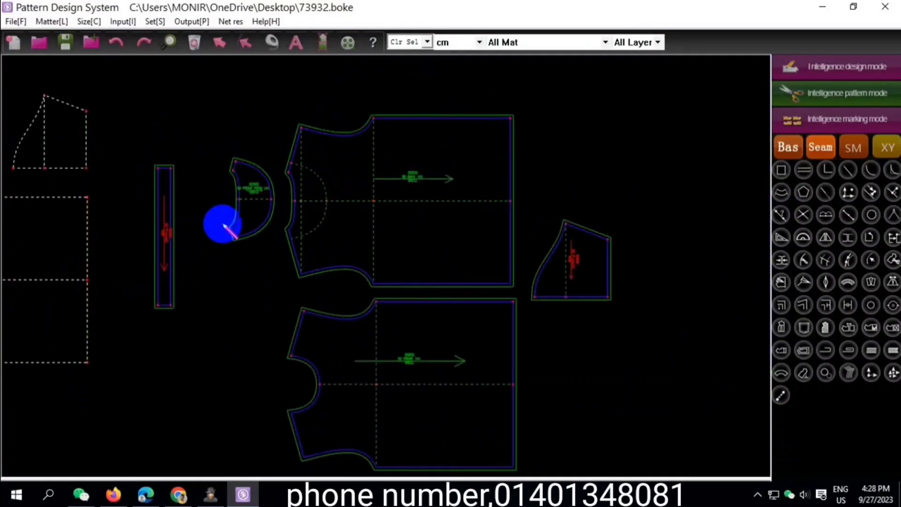
left_click(174, 188)
scroll(191, 185, "down", 2)
scroll(214, 263, "up", 2)
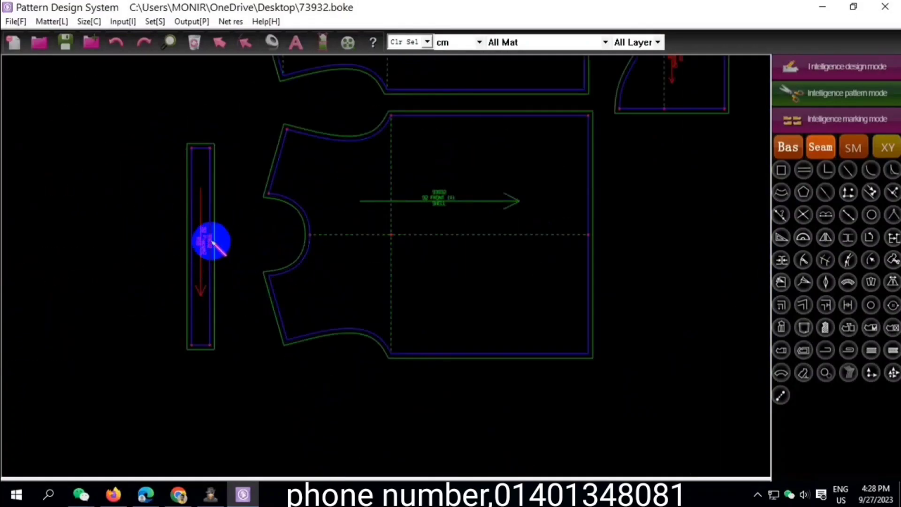
scroll(202, 187, "up", 2)
right_click(191, 133)
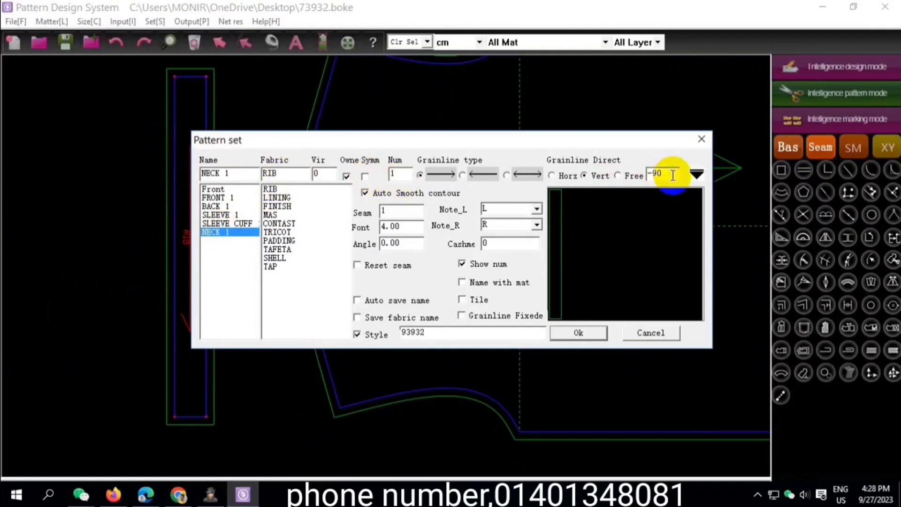
- Apply the neck strip's RIB fabric settings so its NECK RIB label shows
left_click(581, 332)
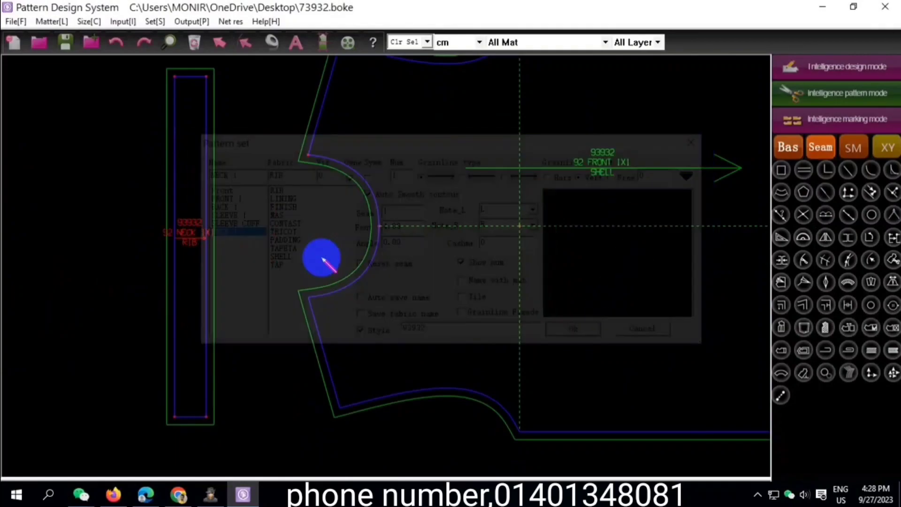
scroll(234, 248, "up", 2)
scroll(177, 230, "up", 1)
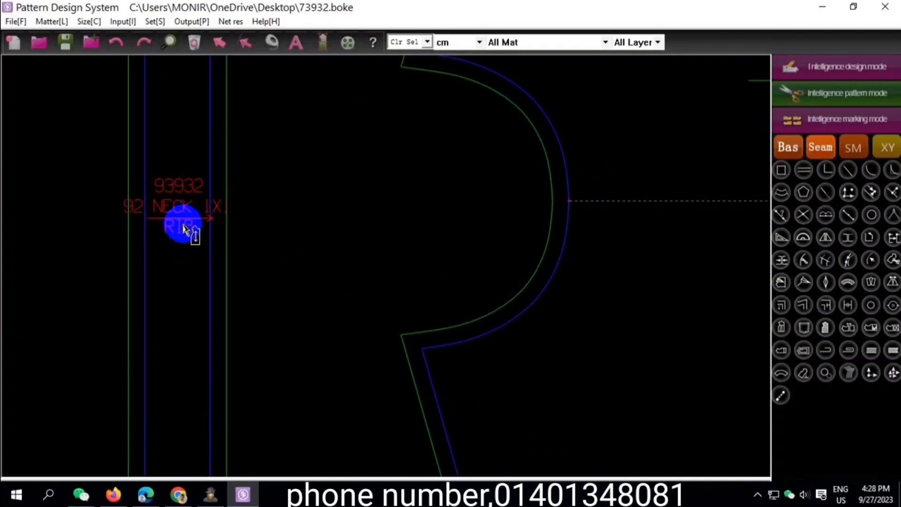
scroll(184, 230, "down", 3)
scroll(402, 156, "down", 2)
scroll(413, 180, "up", 2)
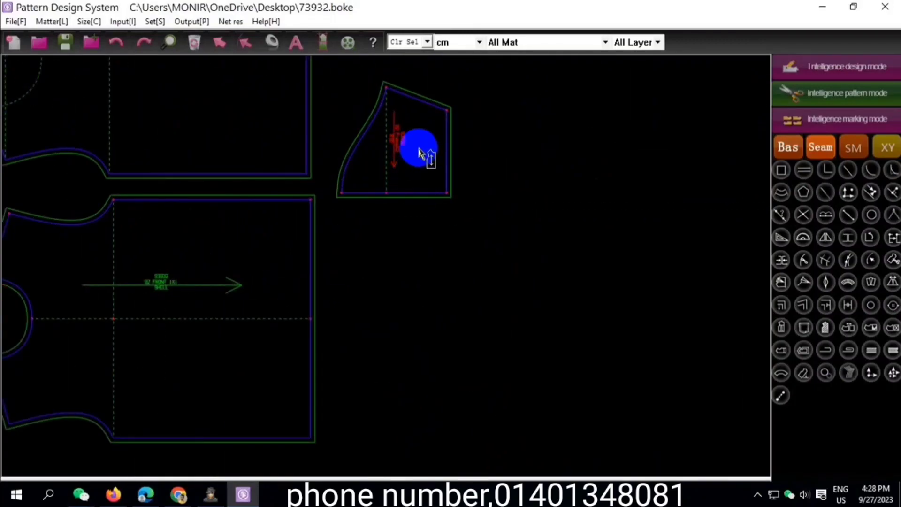
- Set SLEEVE 1 to SHELL fabric with a 0° grainline angle
right_click(419, 153)
left_click(220, 216)
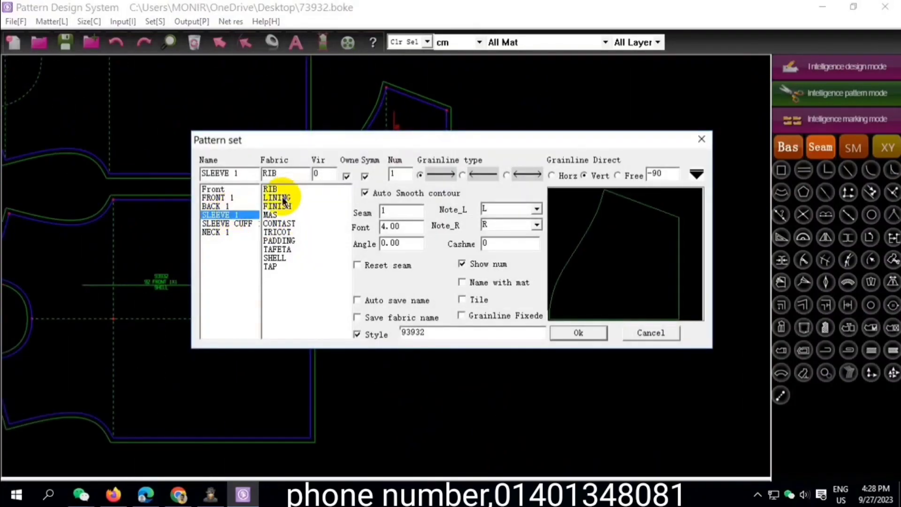
left_click(282, 258)
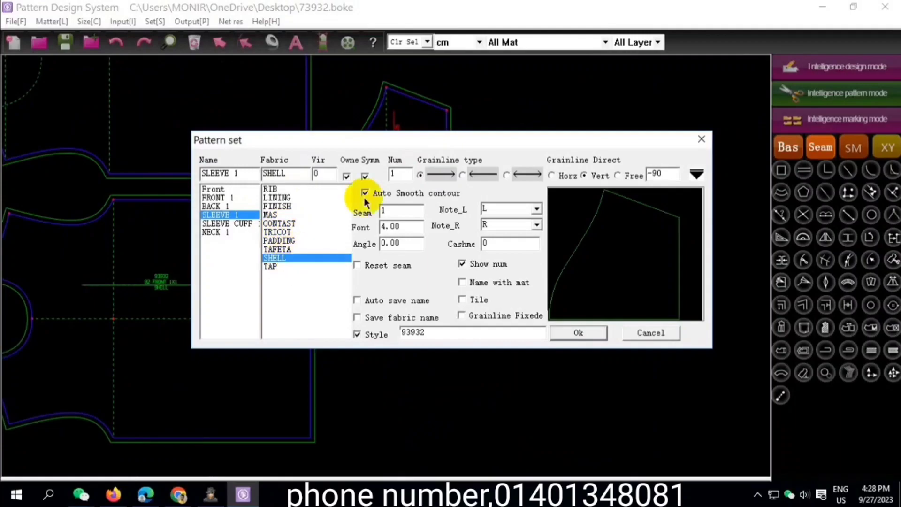
left_click(638, 210)
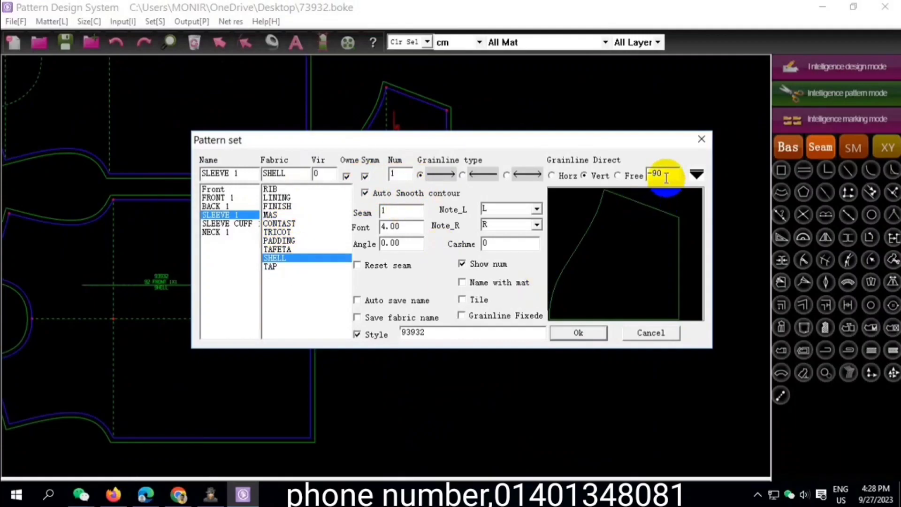
type("0")
left_click(592, 333)
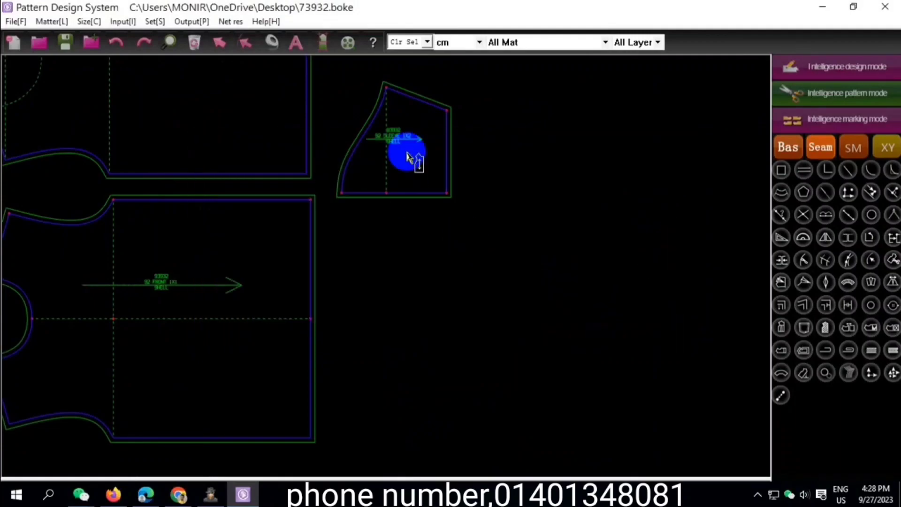
- Move the sleeve down, keep the Same seam mode, and mirror it into a full sleeve
left_click_drag(442, 159, 425, 229)
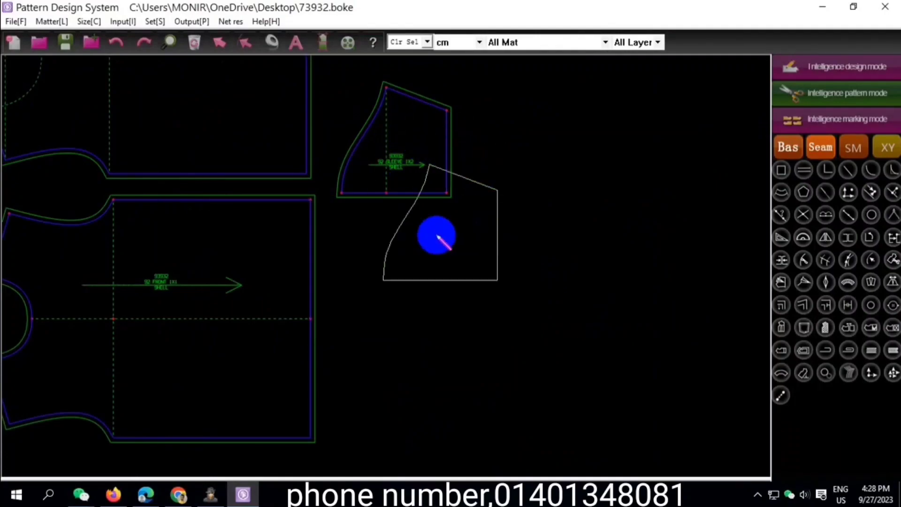
scroll(423, 245, "down", 2)
scroll(424, 230, "up", 1)
left_click(425, 230)
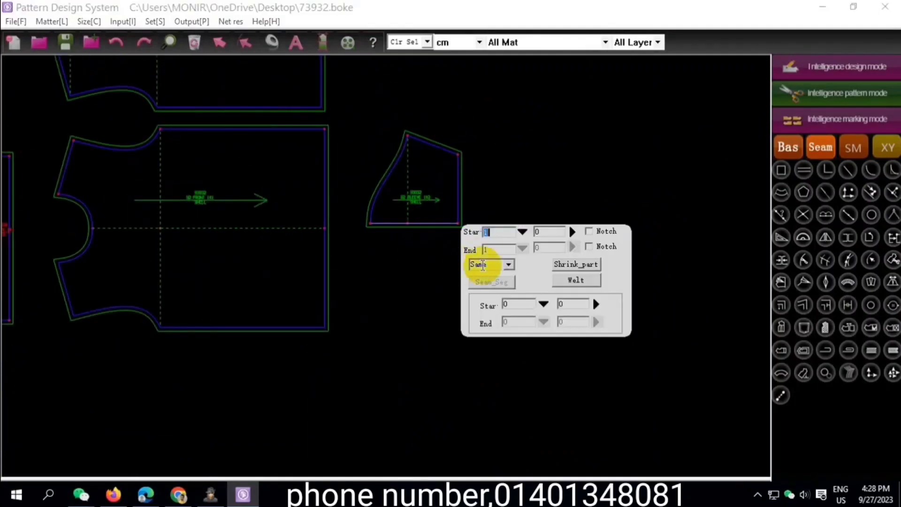
left_click(508, 264)
left_click(488, 276)
right_click(572, 310)
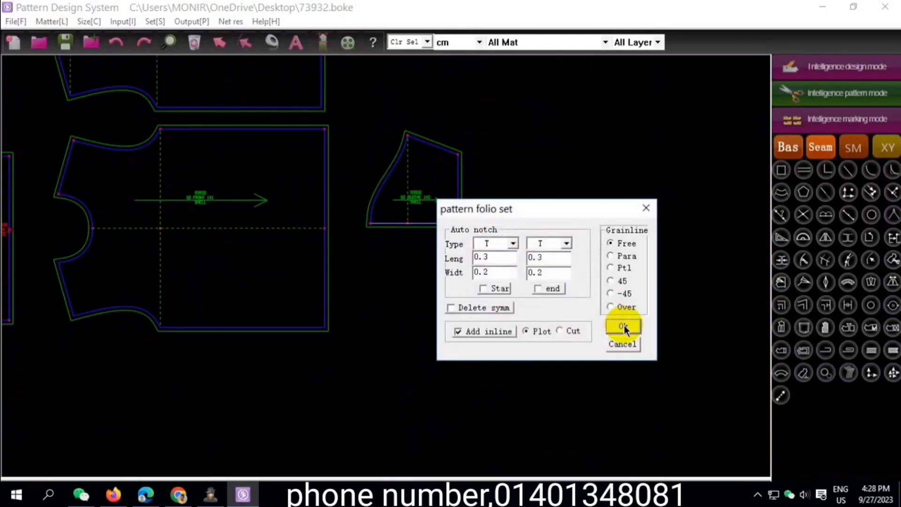
left_click(624, 331)
- Give the sleeve hem edge a 2.2 seam allowance
left_click(463, 172)
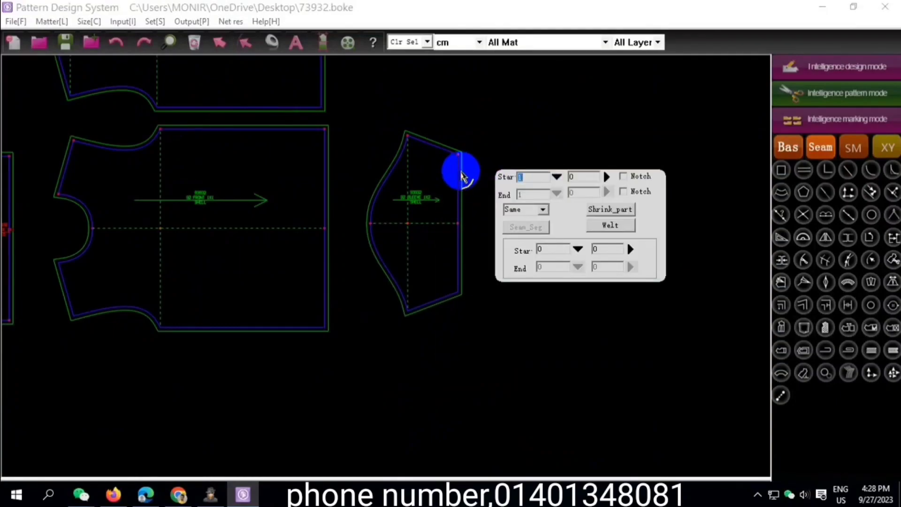
type(".2")
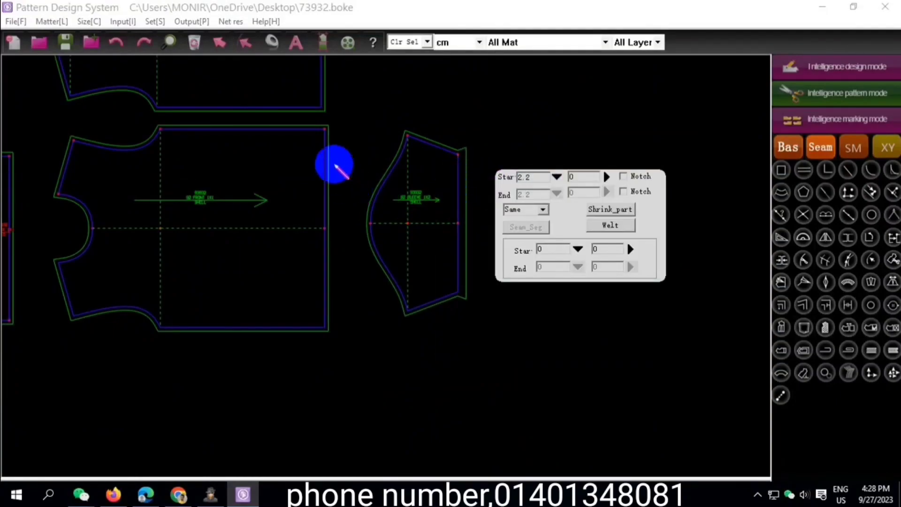
scroll(317, 140, "down", 2)
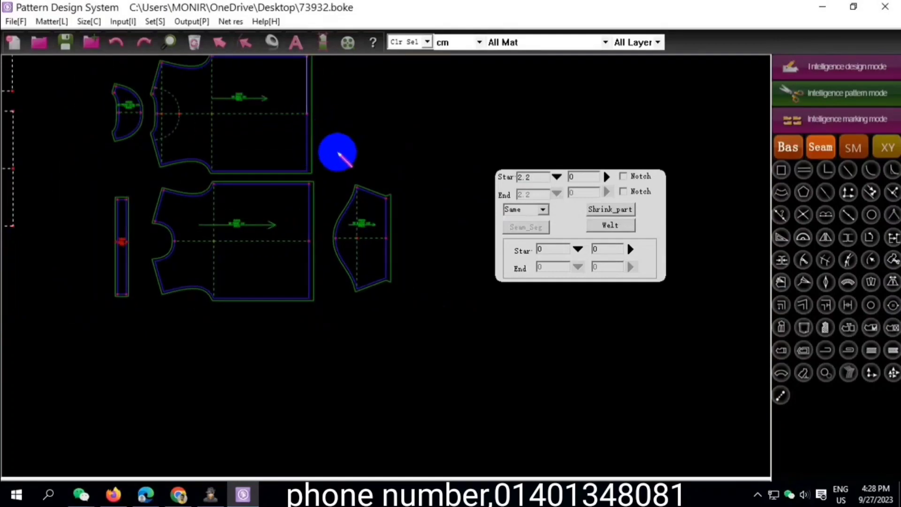
right_click(336, 150)
scroll(170, 133, "up", 1)
scroll(225, 169, "down", 1)
scroll(182, 171, "up", 2)
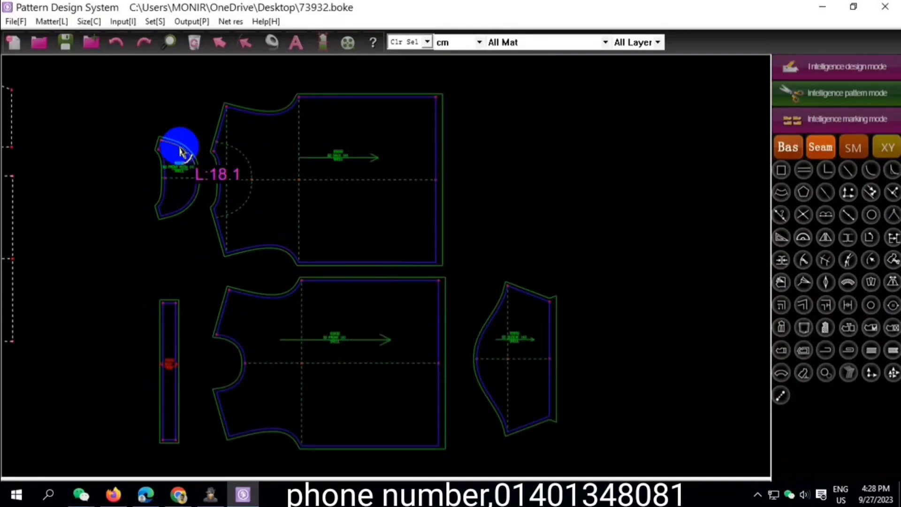
- Copy All the front moon piece, place the copy beside it, and delete their link
scroll(178, 150, "up", 1)
right_click(177, 151)
left_click(227, 203)
left_click(171, 177)
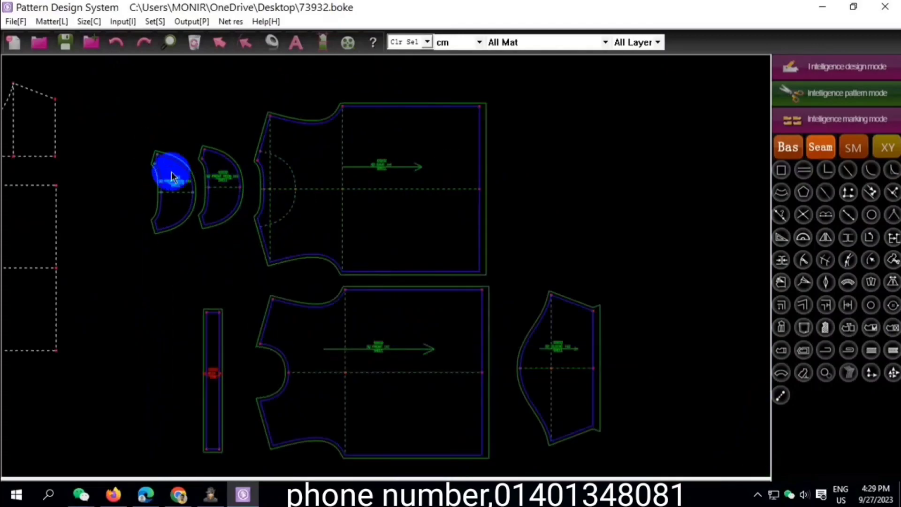
right_click(209, 224)
left_click(249, 423)
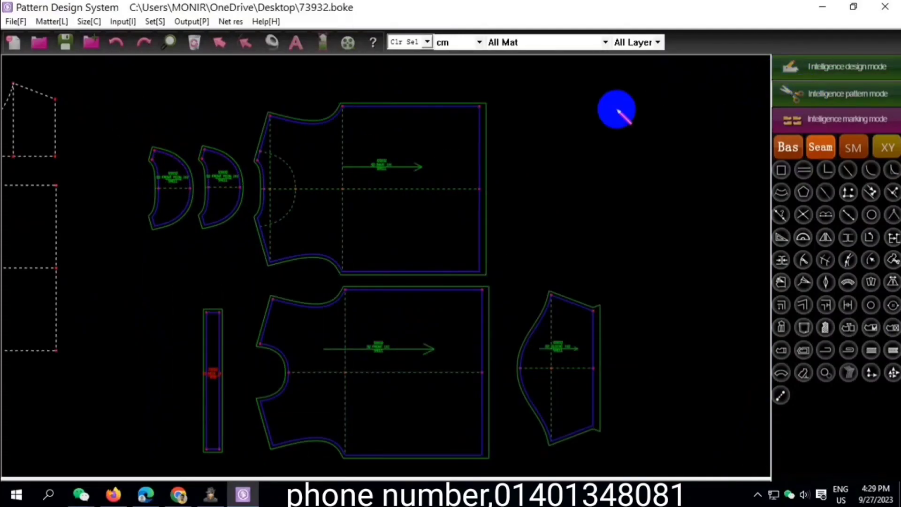
- Set the copied moon piece's fabric to FINISH
scroll(162, 184, "up", 2)
scroll(162, 183, "up", 1)
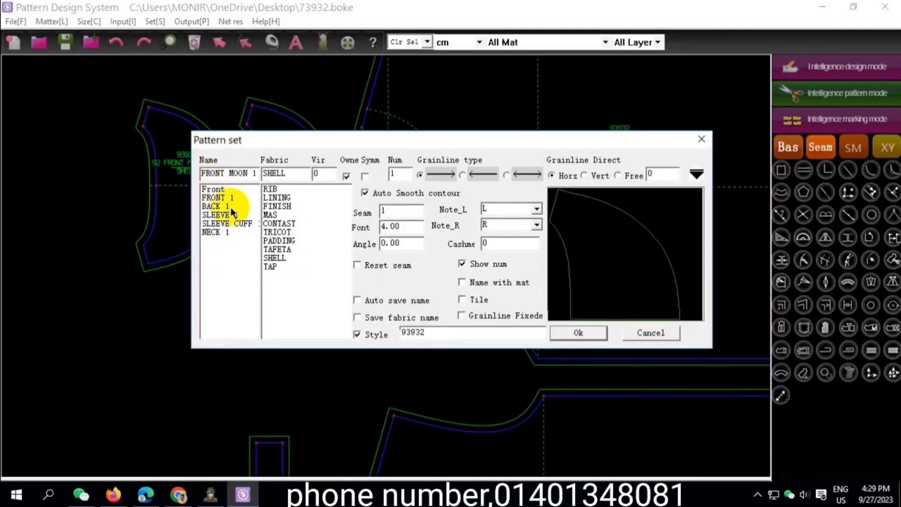
left_click(281, 206)
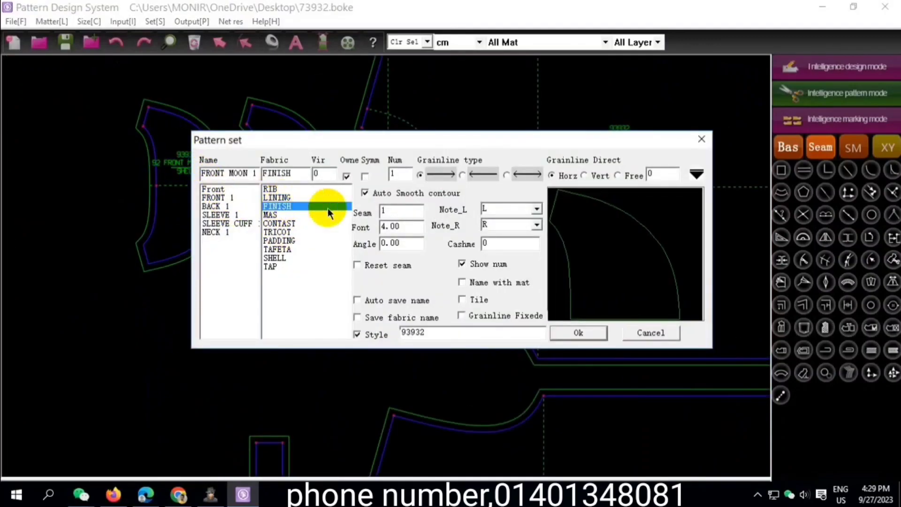
left_click(573, 331)
left_click(210, 143)
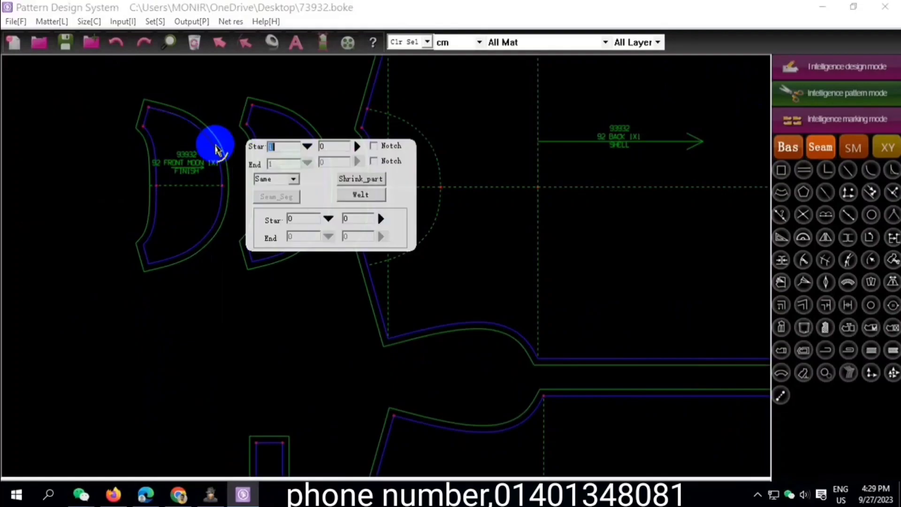
scroll(145, 112, "up", 2)
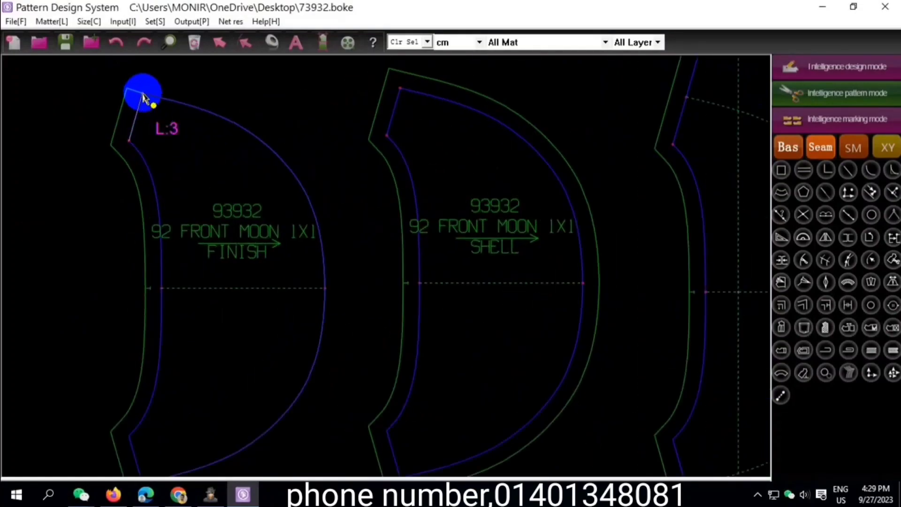
right_click(141, 91)
scroll(213, 199, "down", 2)
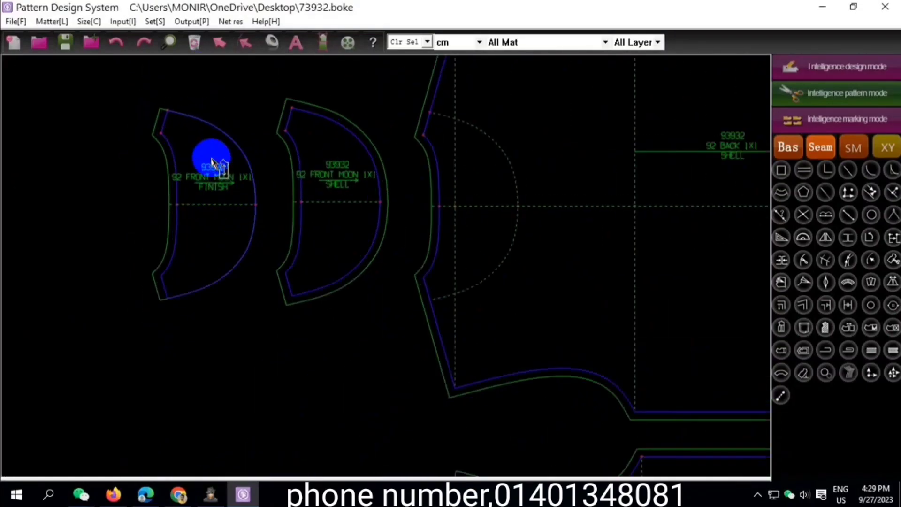
- Align the FINISH moon piece onto the SHELL piece from its top point, accepting Auto back
left_click(824, 373)
left_click(161, 134)
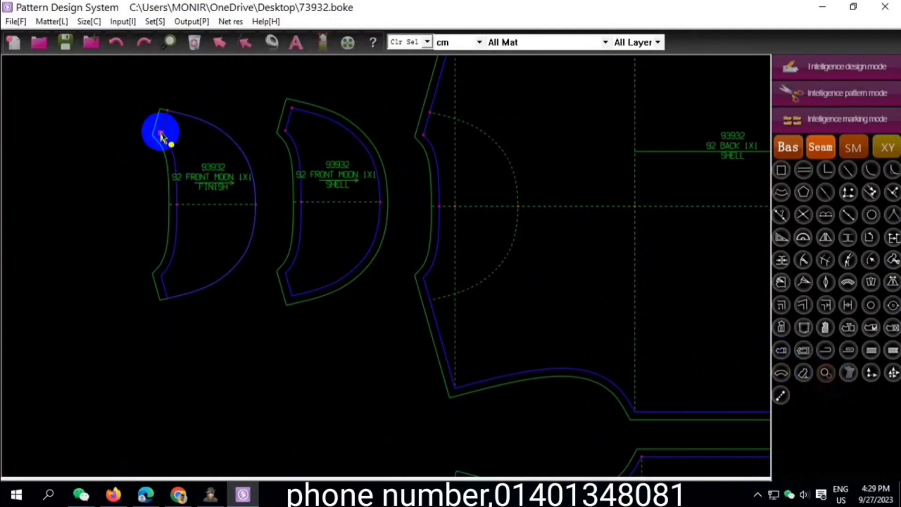
left_click(284, 133)
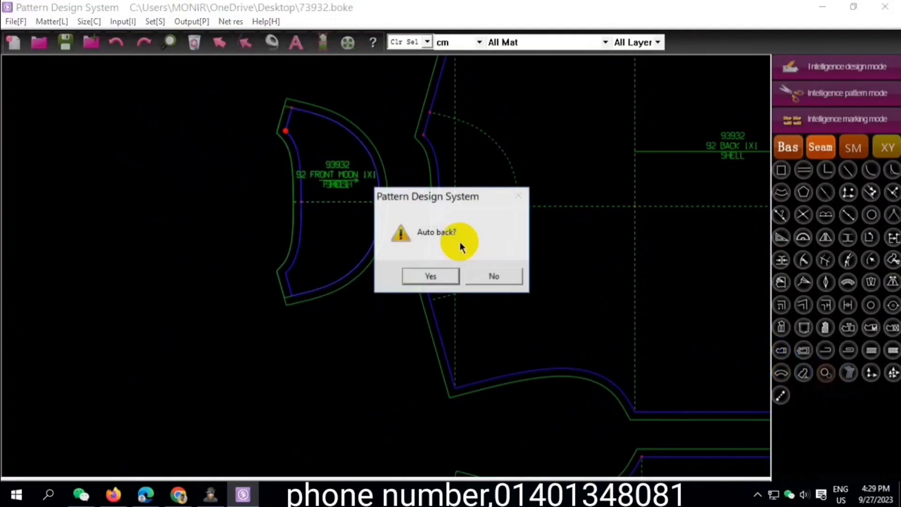
key("Return")
scroll(187, 215, "down", 2)
- Save 73932.boke, then bring the S/S T-shirt measurement list image forward in WeChat
scroll(217, 207, "down", 1)
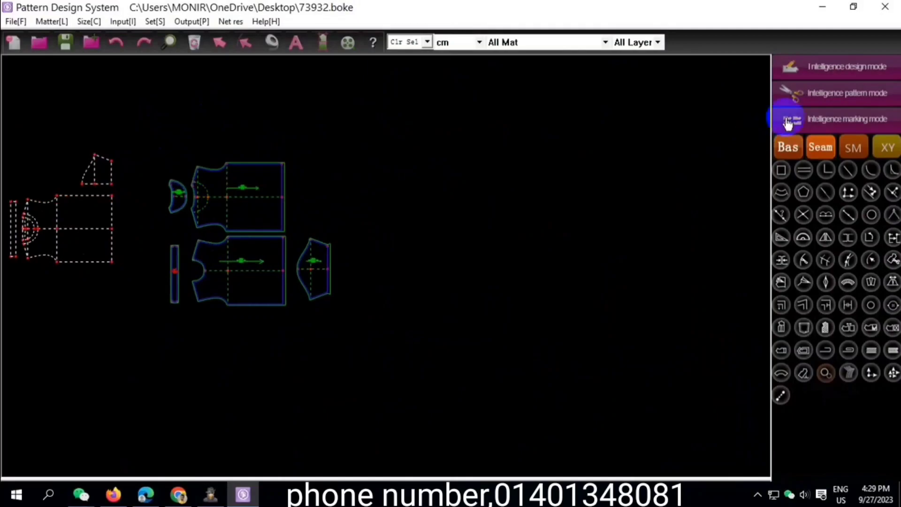
left_click(793, 94)
scroll(166, 258, "up", 3)
scroll(165, 244, "up", 2)
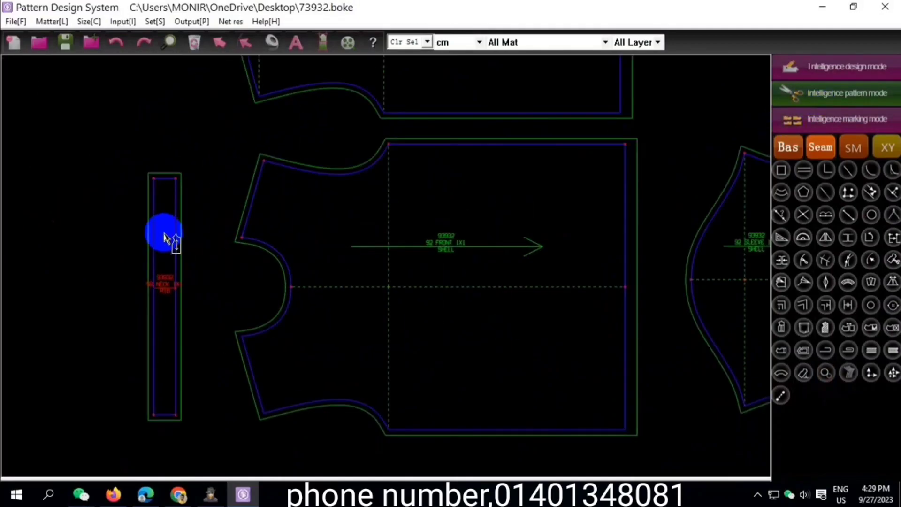
scroll(197, 230, "down", 3)
scroll(225, 169, "down", 1)
scroll(230, 119, "up", 1)
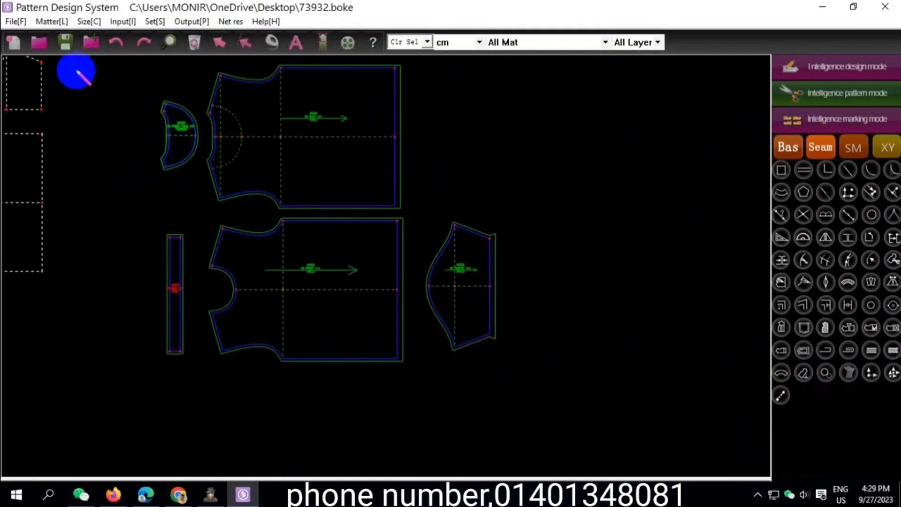
left_click(66, 43)
scroll(317, 215, "down", 2)
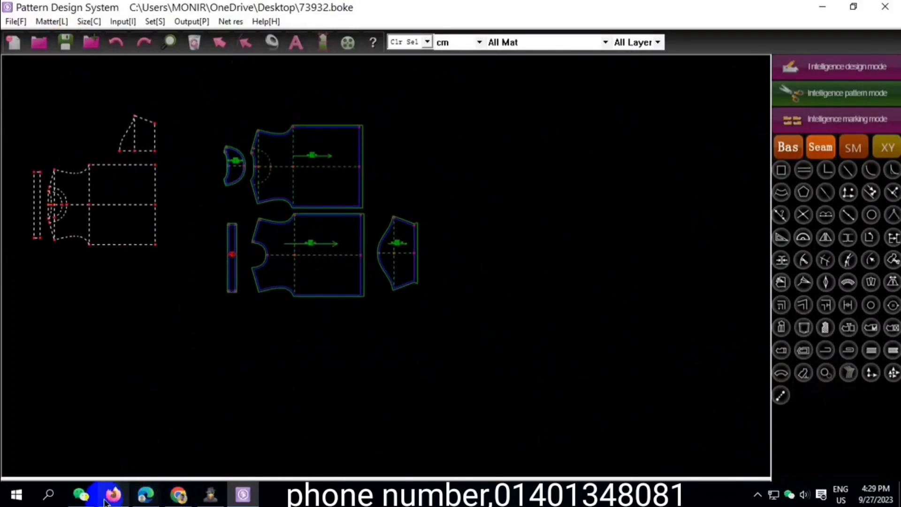
left_click(167, 470)
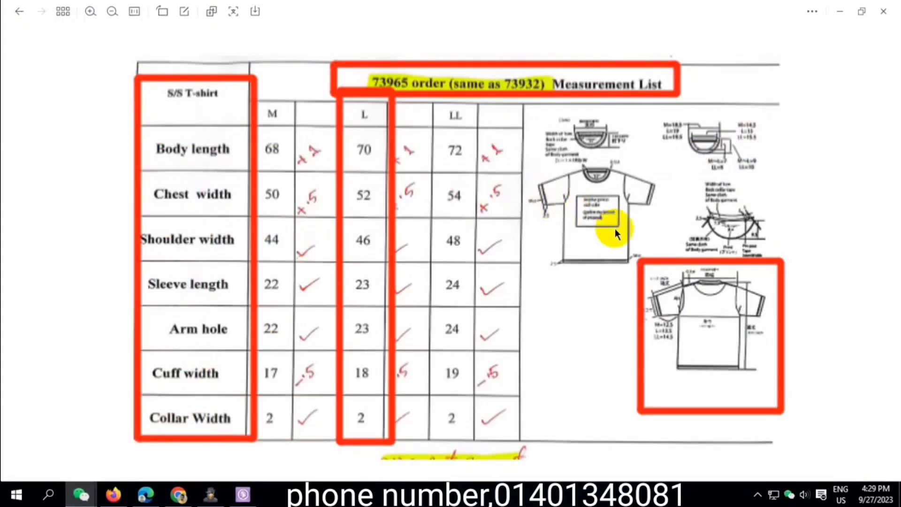
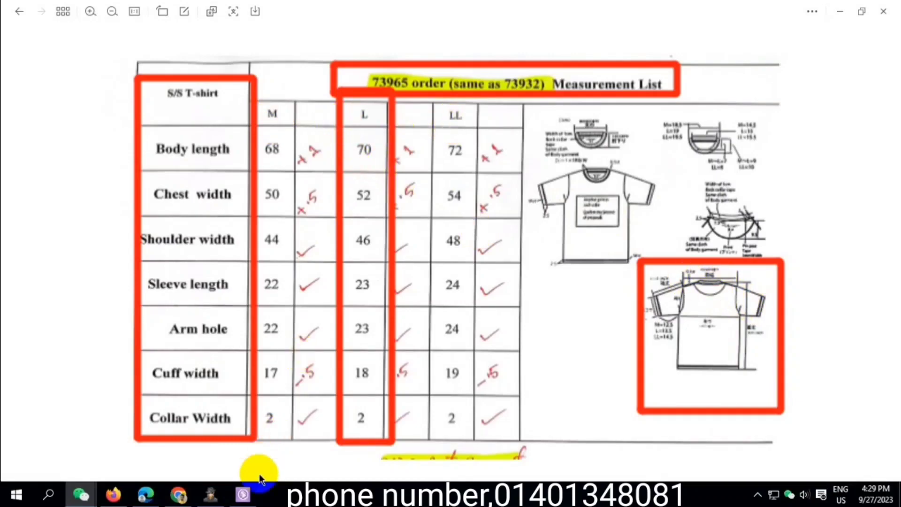
- Bring the Pattern Design System window with the 73932.boke T-shirt pattern to the front
left_click(243, 495)
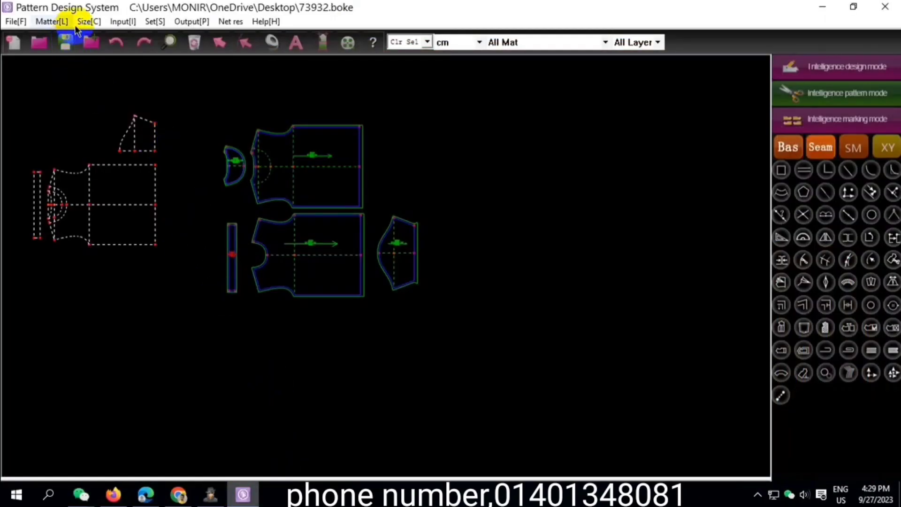
- In the size table, rename the headers to M and LL and delete the unused fourth size column
left_click(89, 21)
type("L")
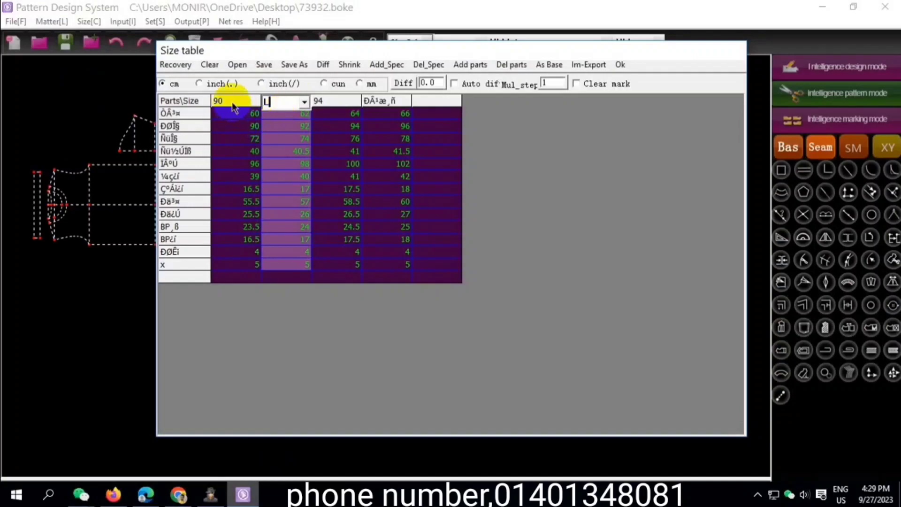
type("M")
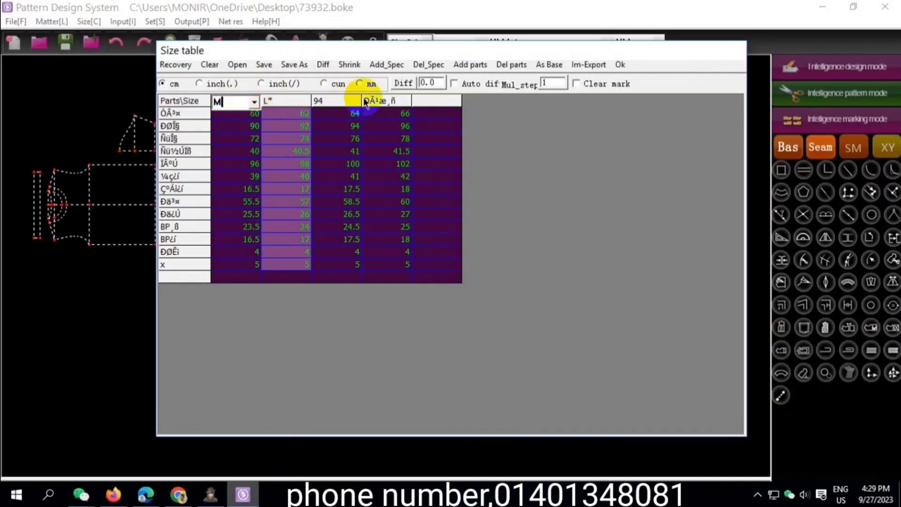
left_click(332, 105)
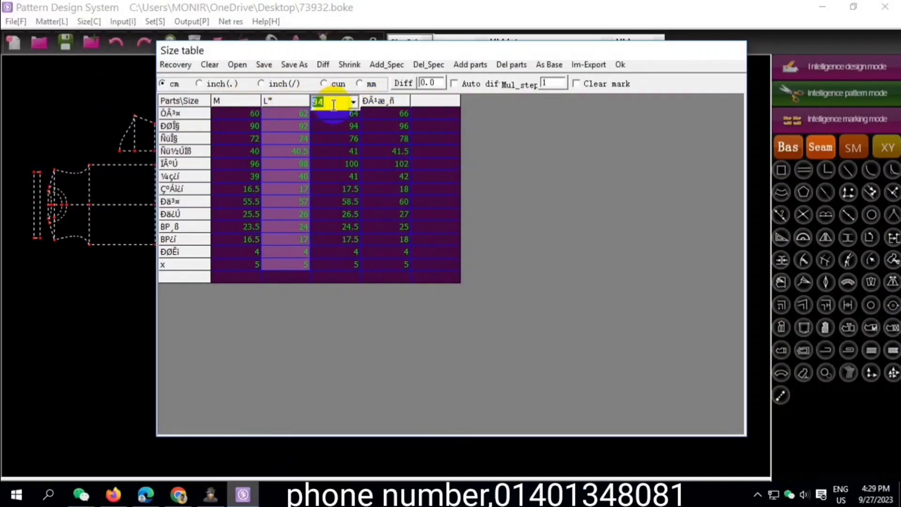
type("L")
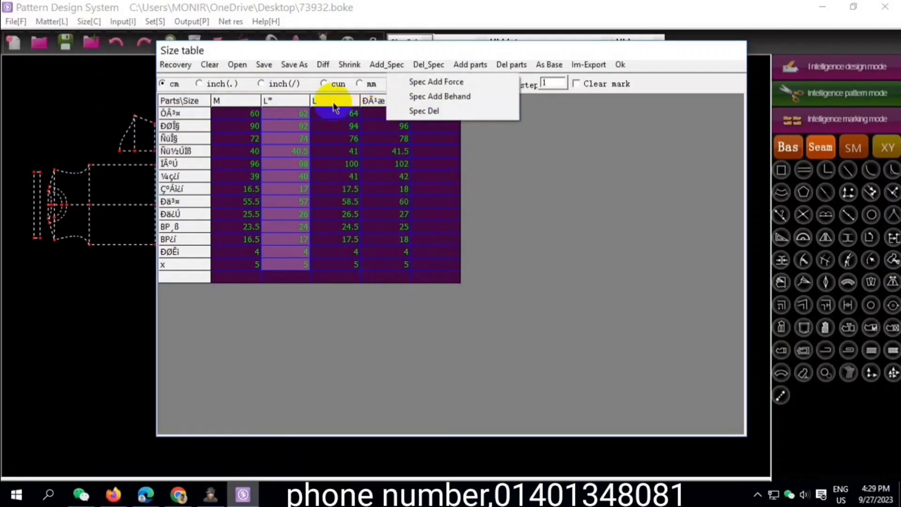
left_click(334, 107)
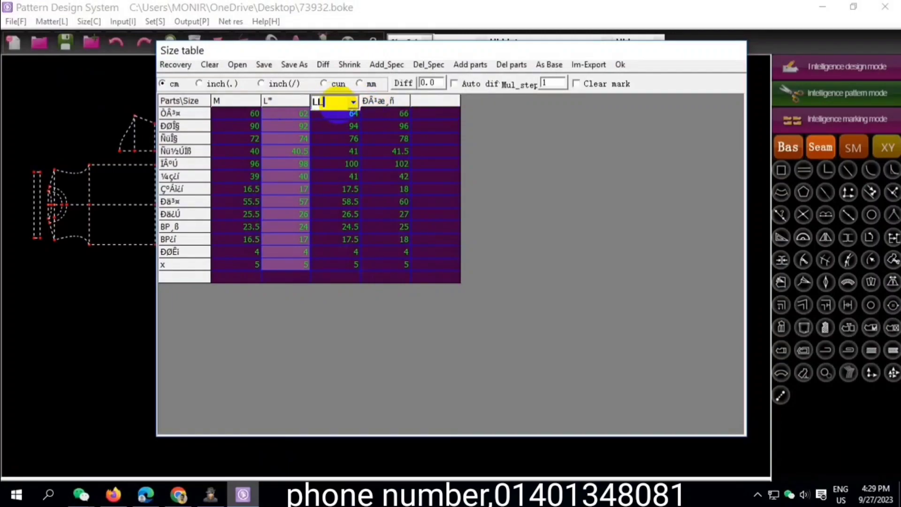
right_click(377, 101)
left_click(398, 110)
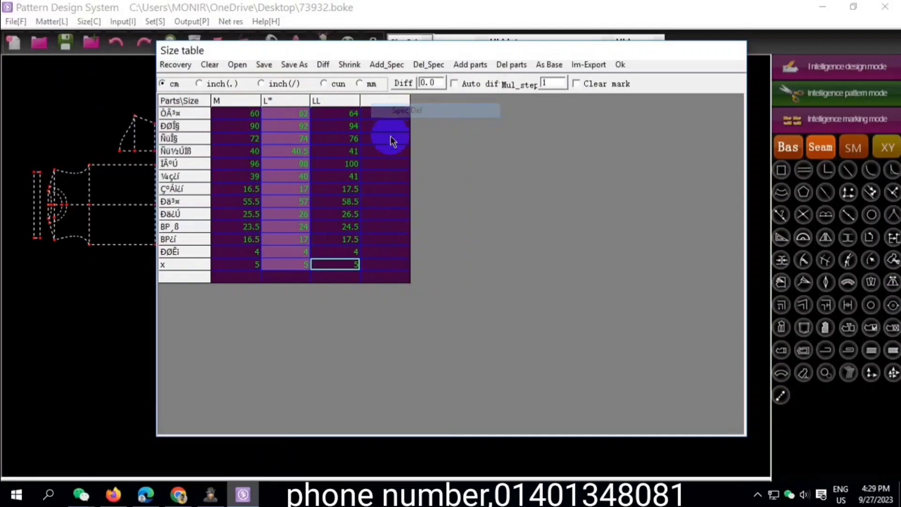
left_click(620, 64)
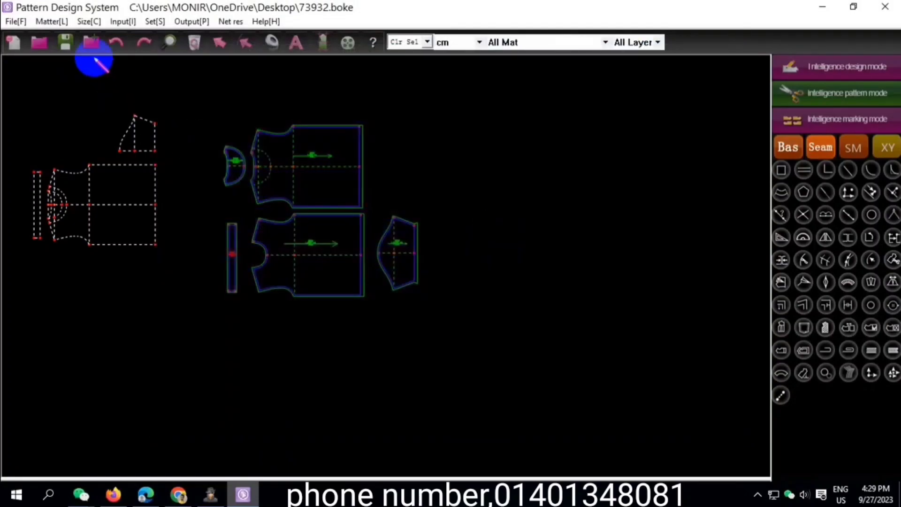
- Save 73932.boke and add automatic grade points to every selected pattern piece
left_click(65, 42)
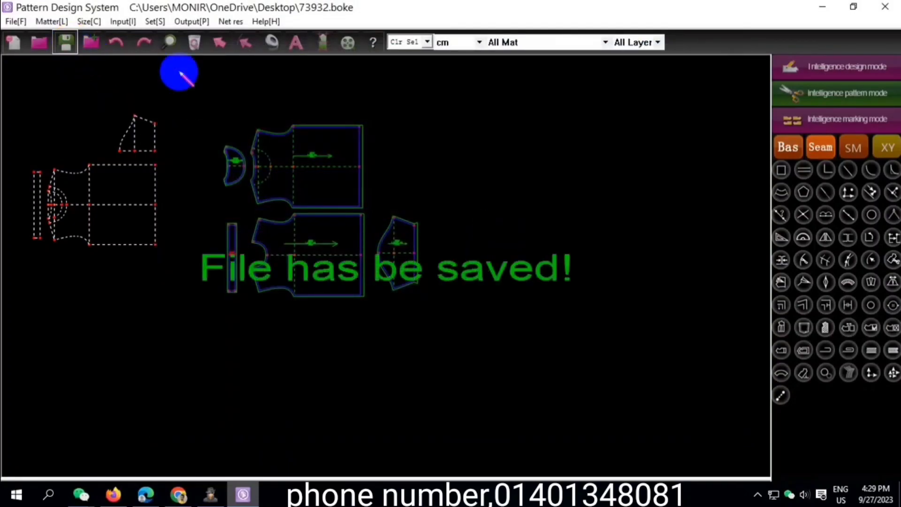
left_click(781, 327)
left_click_drag(101, 136, 499, 328)
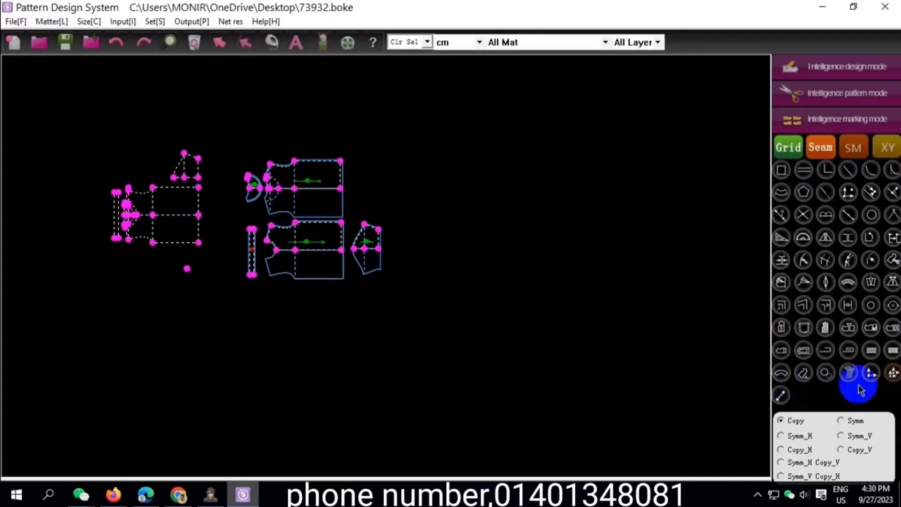
left_click(870, 373)
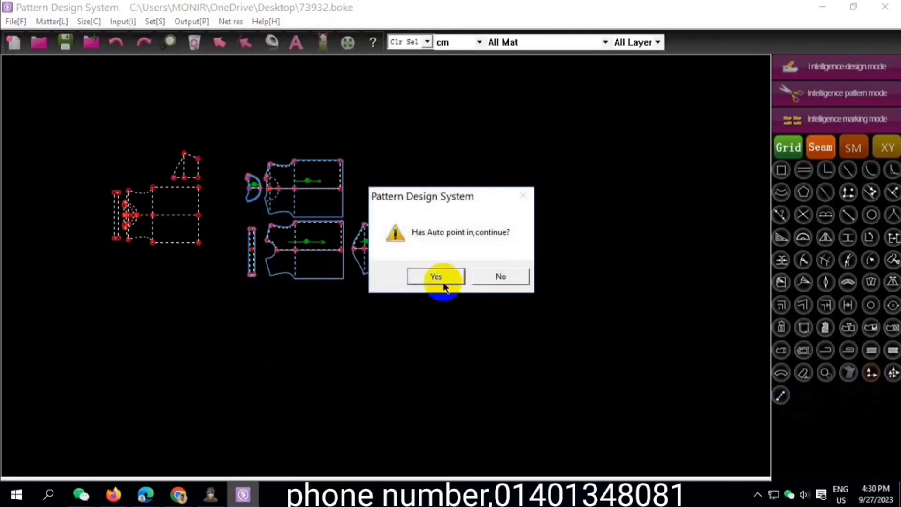
left_click(440, 278)
left_click(502, 354)
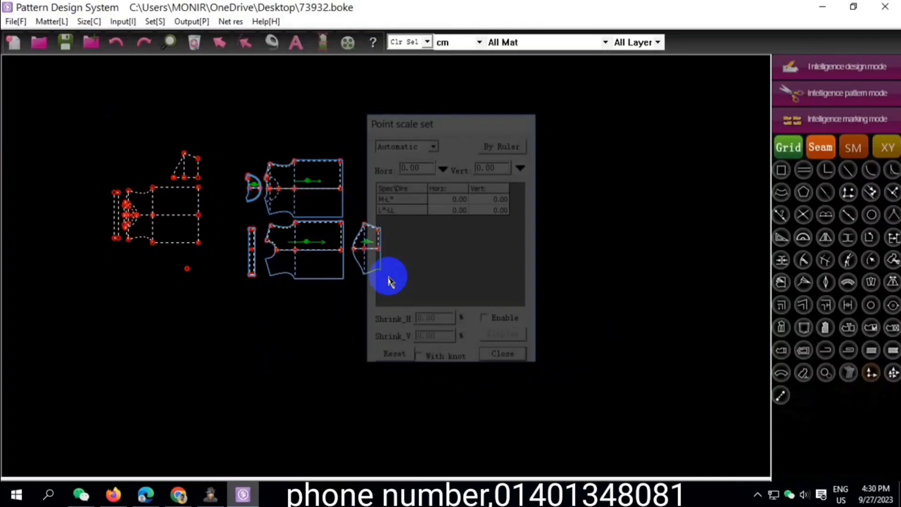
scroll(290, 207, "up", 1)
left_click(893, 371)
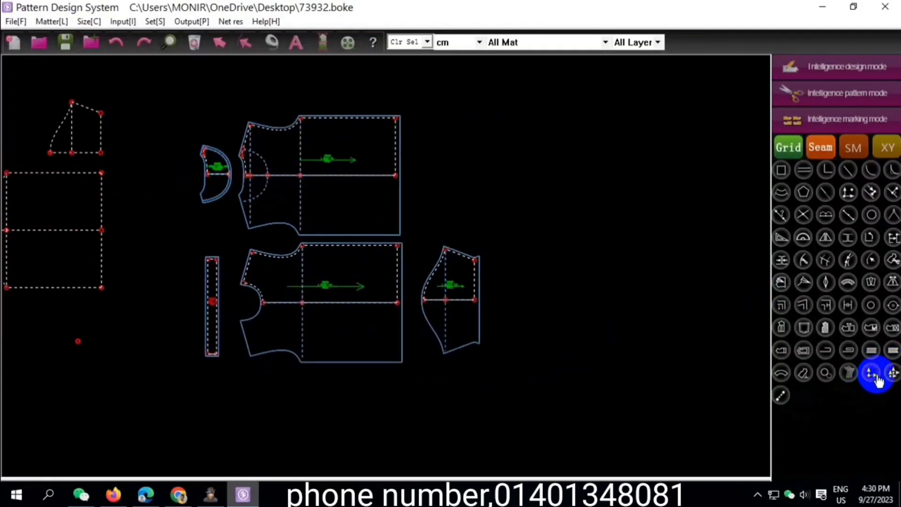
scroll(230, 187, "up", 6)
scroll(239, 164, "down", 5)
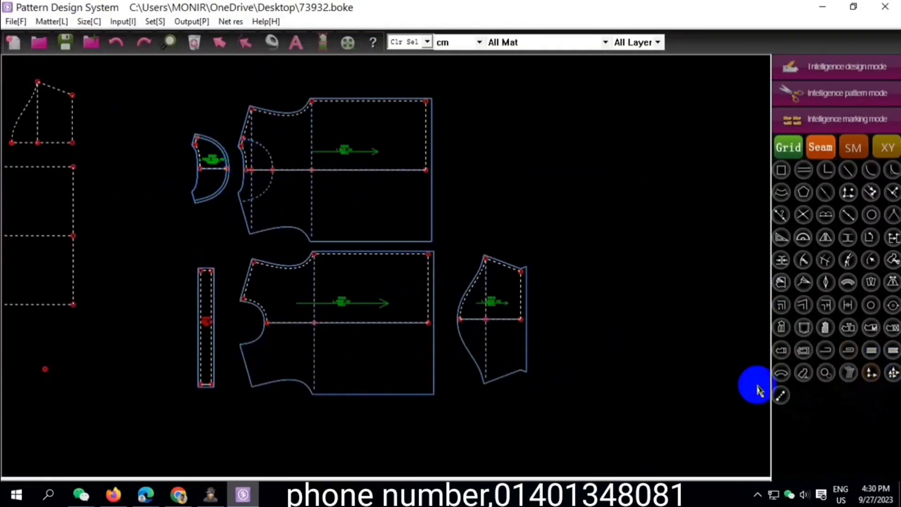
- Stack the collar and lower body onto the upper body, accepting Auto back placement
left_click(825, 372)
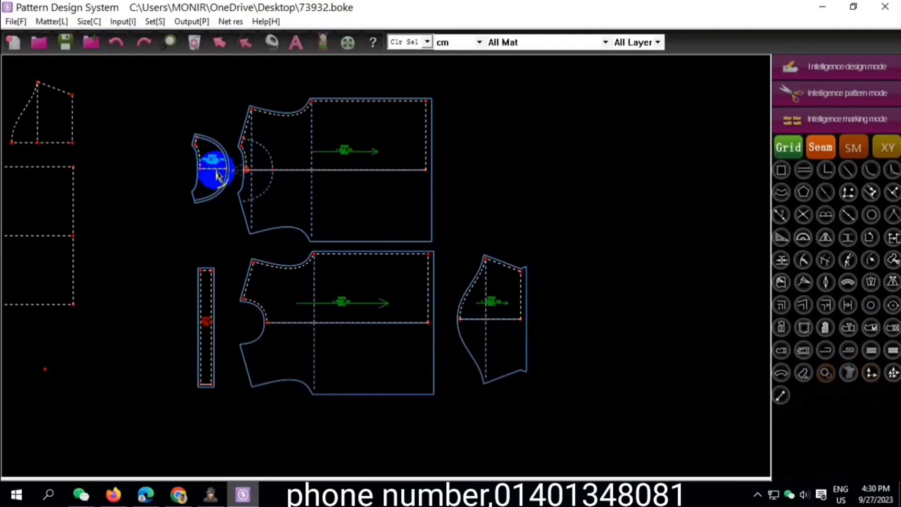
left_click(347, 169)
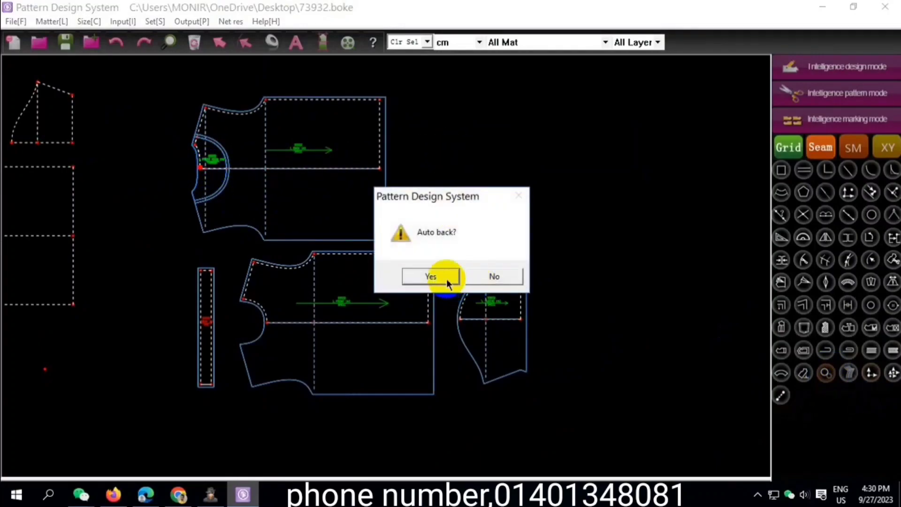
left_click(491, 276)
right_click(438, 317)
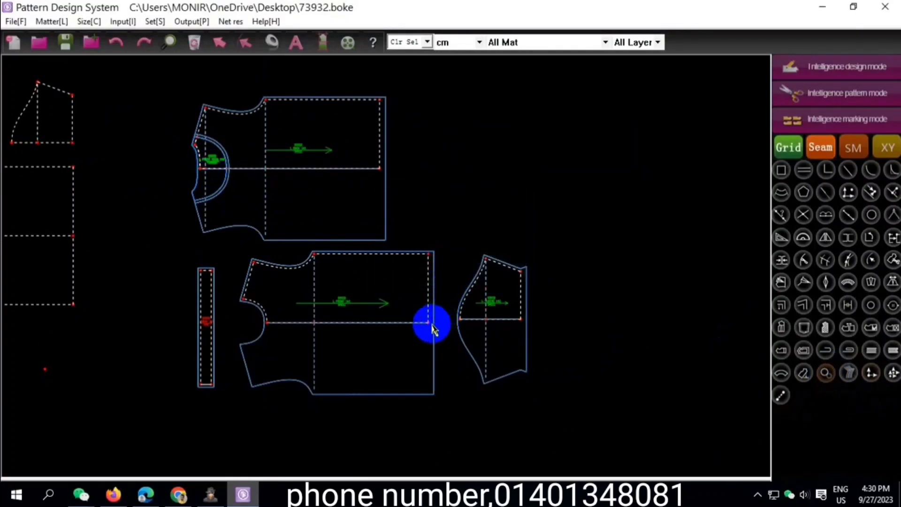
left_click(380, 168)
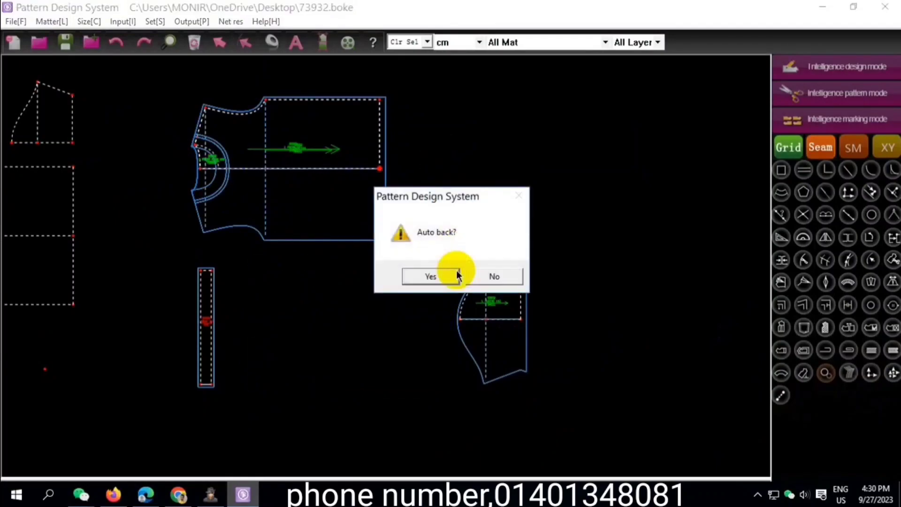
key("Return")
left_click(804, 93)
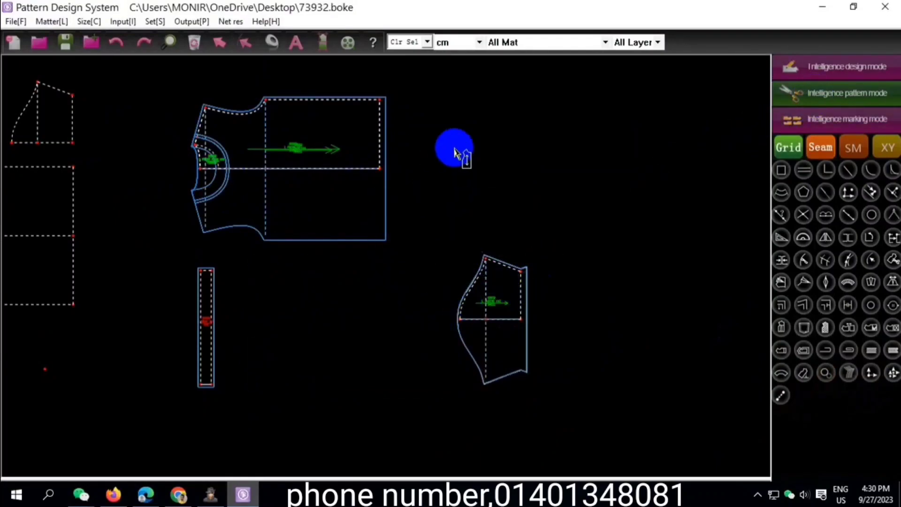
- Place the sleeve to the right of the body and the narrow strip beside it
left_click(447, 151)
left_click(206, 326)
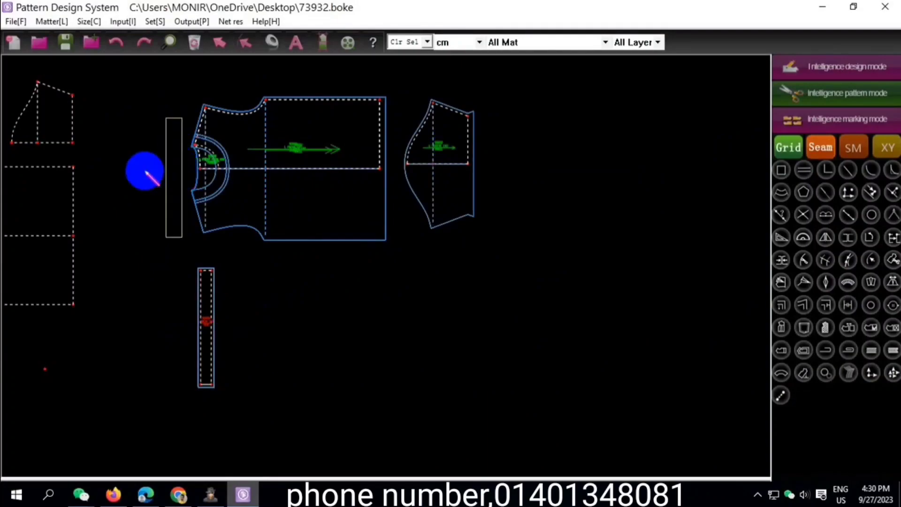
left_click(150, 171)
scroll(267, 219, "down", 2)
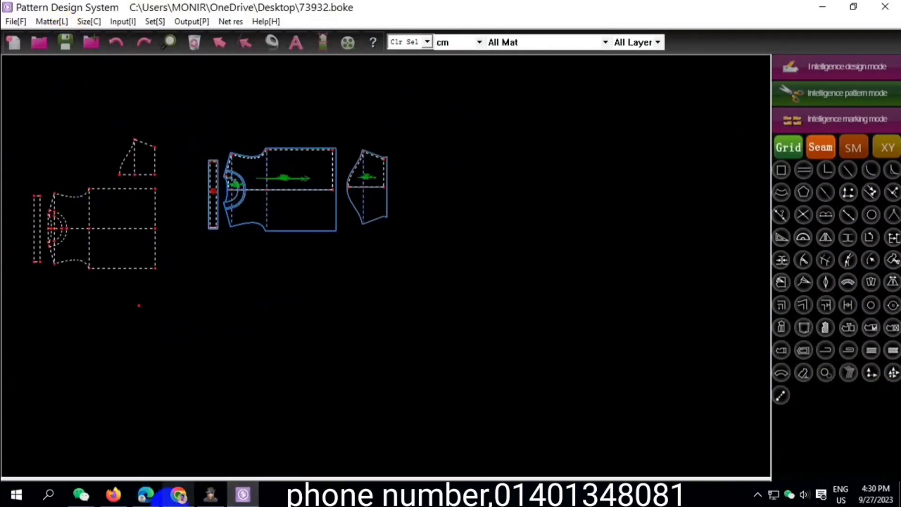
mouse_move(80, 494)
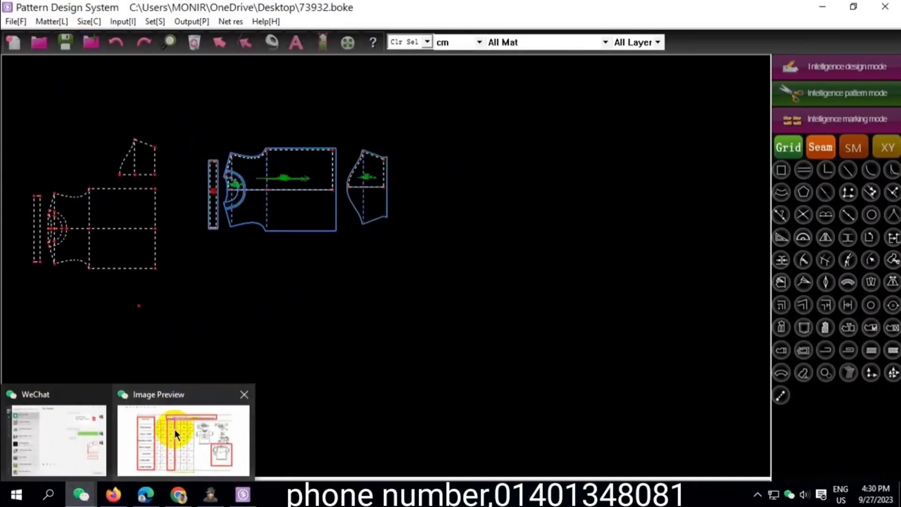
left_click(174, 429)
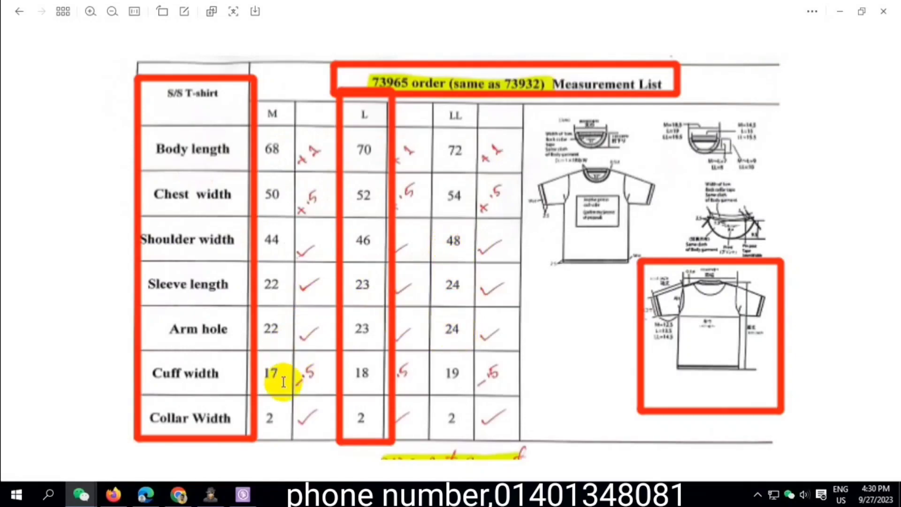
left_click(847, 14)
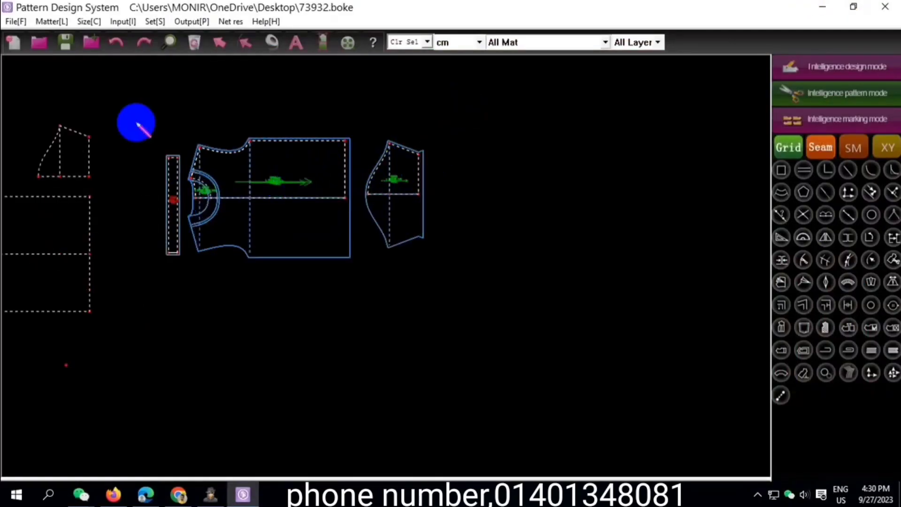
- Save, switch to Net view and grade the body's top corner points
left_click(62, 51)
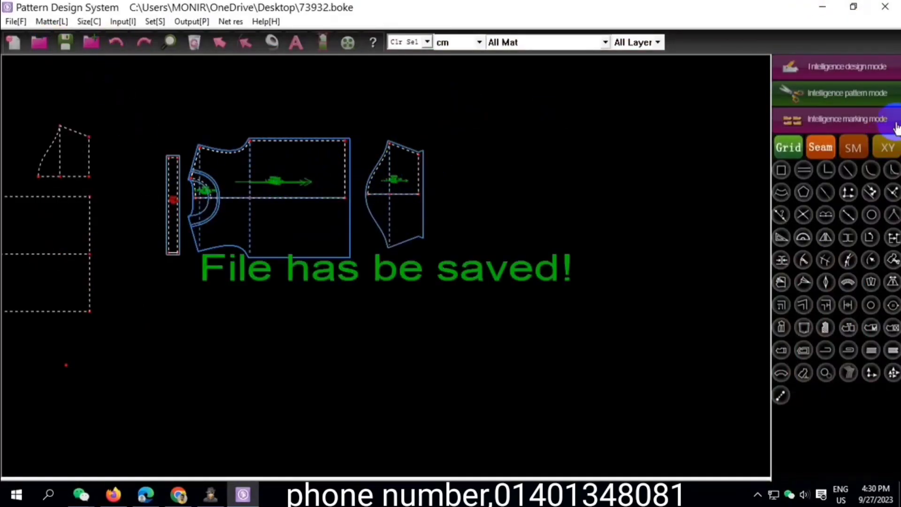
left_click(821, 147)
left_click(872, 372)
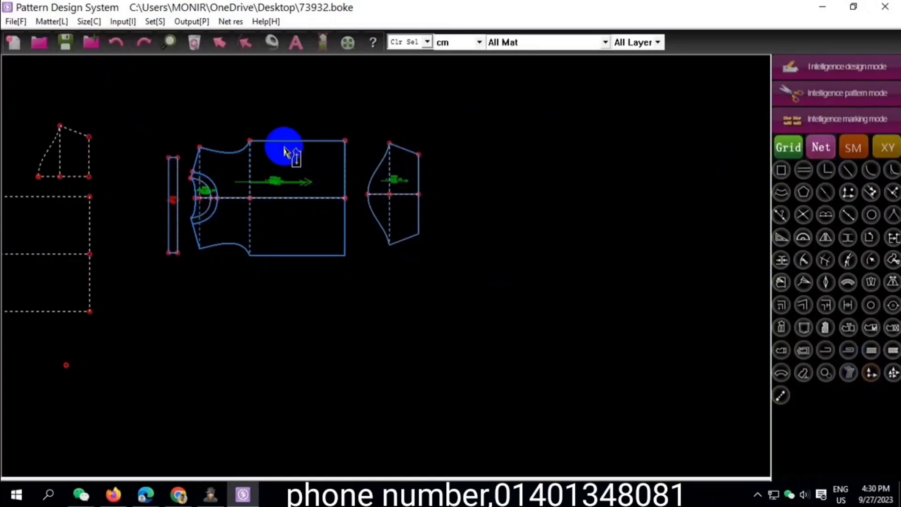
left_click(351, 297)
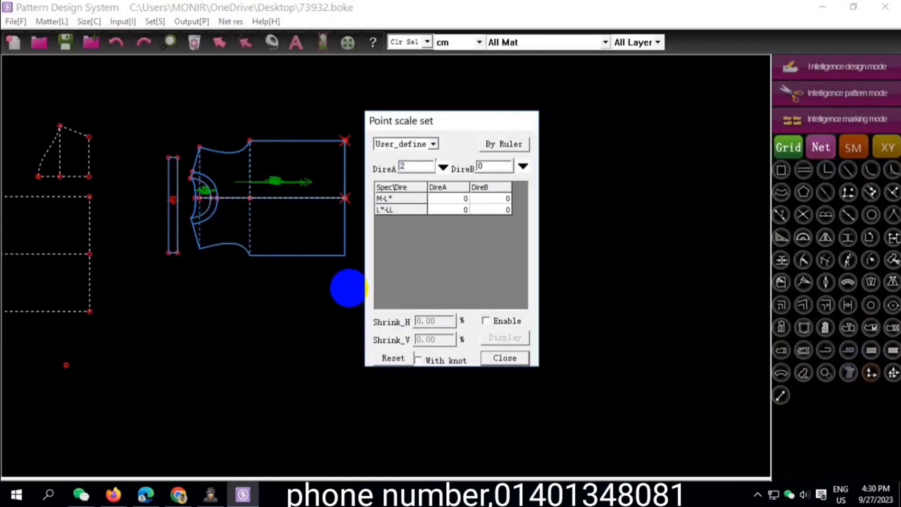
right_click(295, 316)
left_click_drag(189, 116, 355, 160)
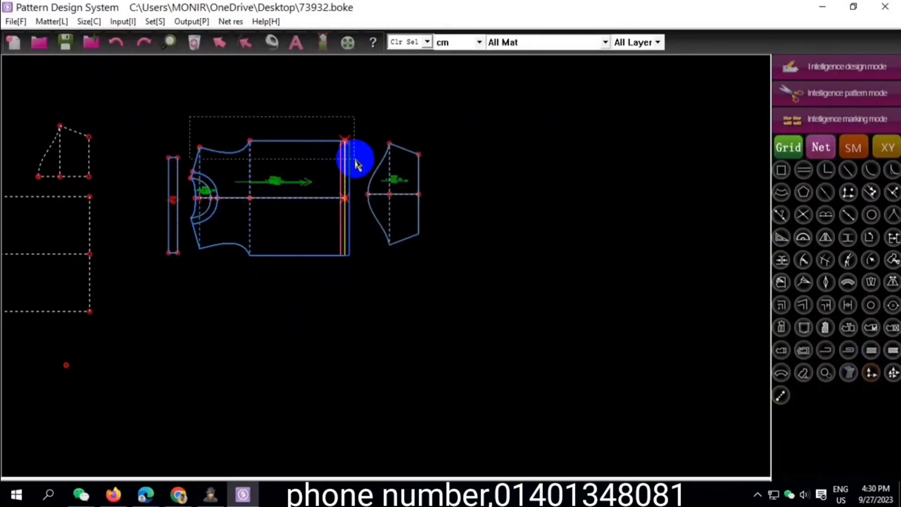
right_click(355, 164)
- Grade further body points and select the sleeve centre-line points
left_click(281, 136)
left_click(249, 126)
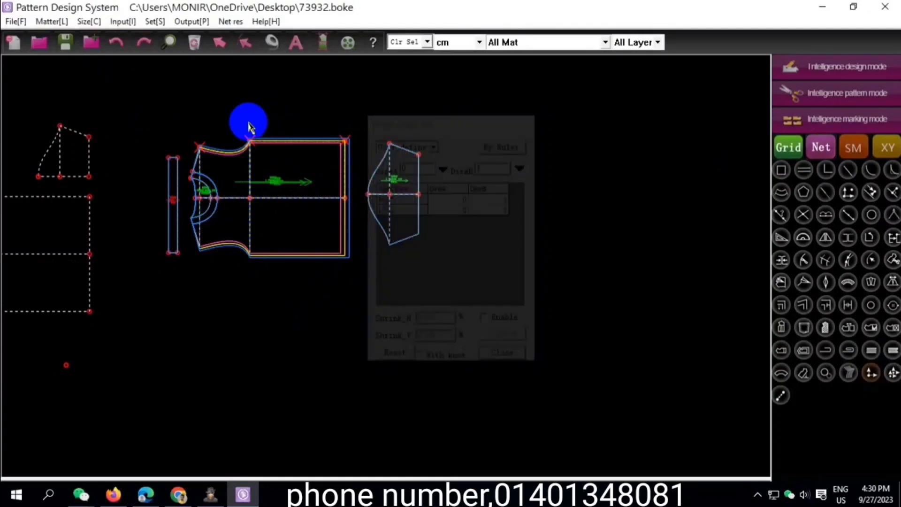
right_click(281, 287)
left_click(235, 135)
left_click(225, 213)
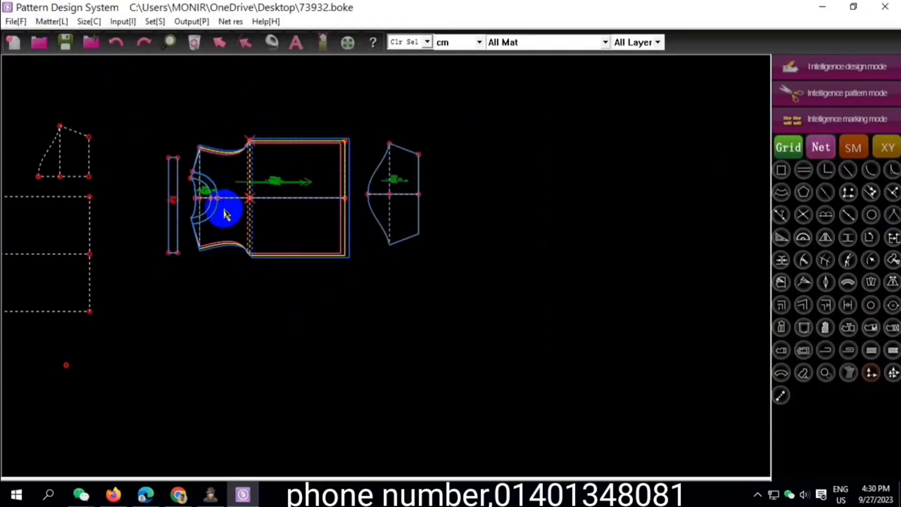
scroll(224, 213, "up", 2)
- Box-select the front neckline points and apply their grading
left_click_drag(78, 89, 140, 125)
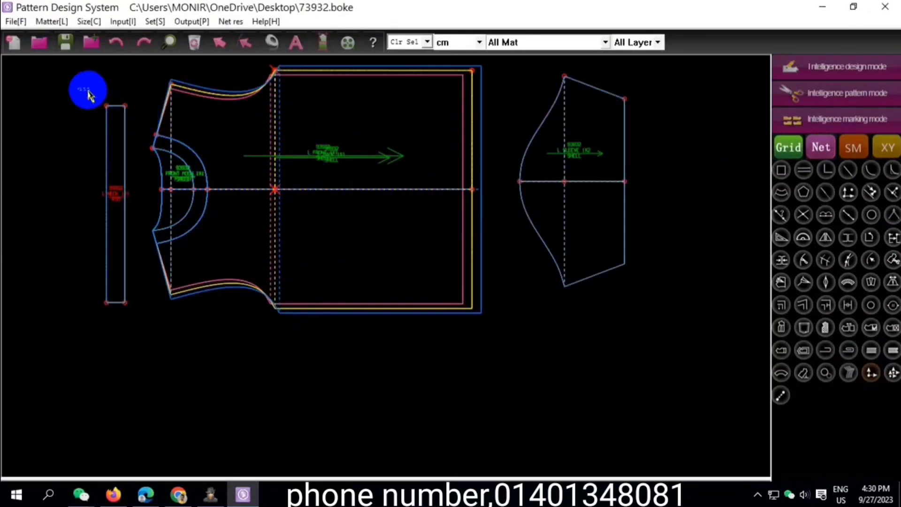
scroll(161, 137, "up", 2)
scroll(201, 157, "up", 2)
right_click(295, 178)
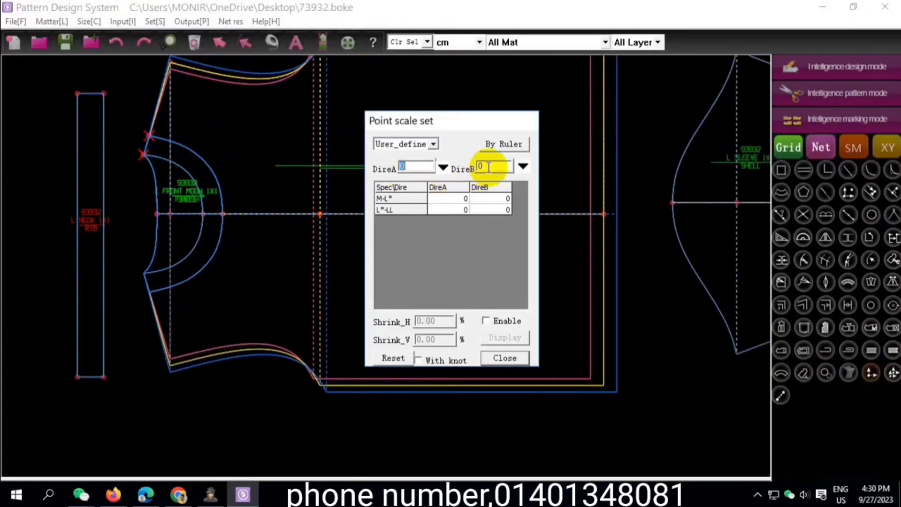
right_click(322, 194)
scroll(175, 212, "up", 2)
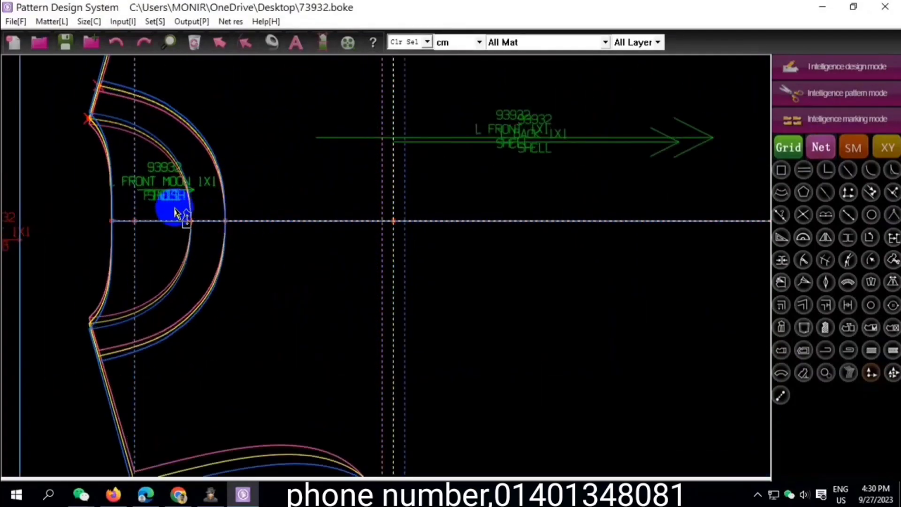
- Give the front moon points a 0.5 horizontal grade increment
right_click(199, 237)
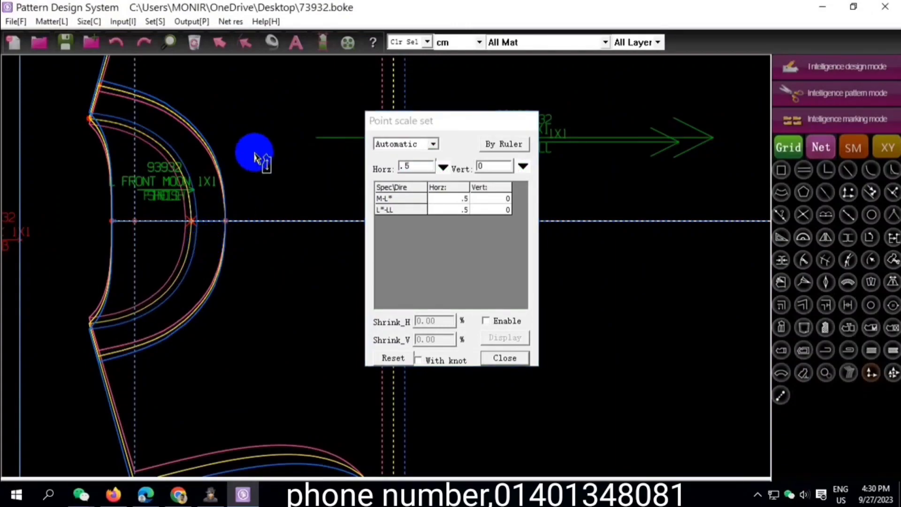
right_click(255, 153)
scroll(227, 211, "down", 2)
scroll(227, 211, "down", 2)
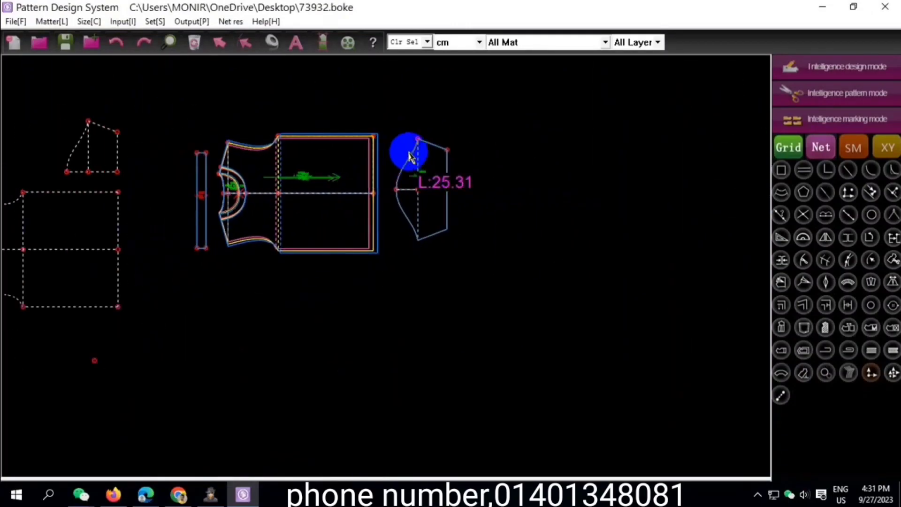
scroll(408, 151, "up", 1)
- Grade the sleeve points with 1 vertical and 0.3 horizontal increments per size
right_click(504, 166)
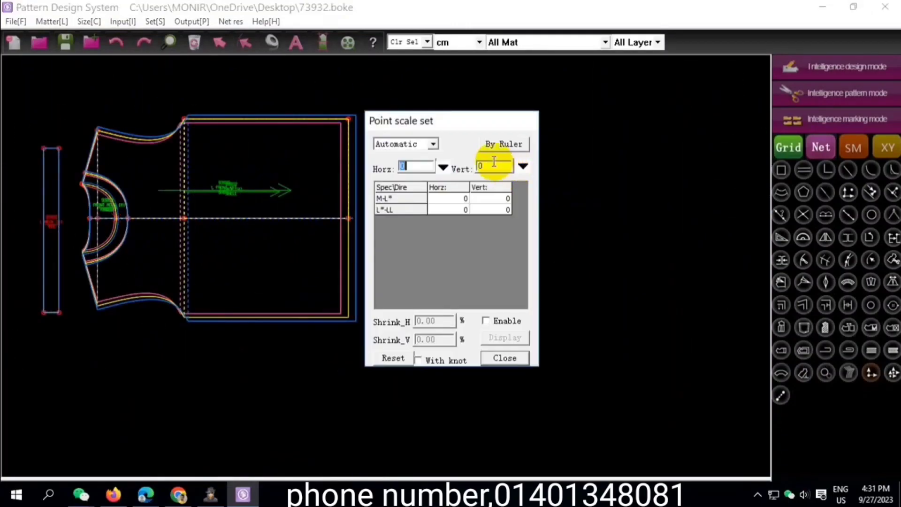
right_click(571, 167)
right_click(460, 153)
right_click(555, 184)
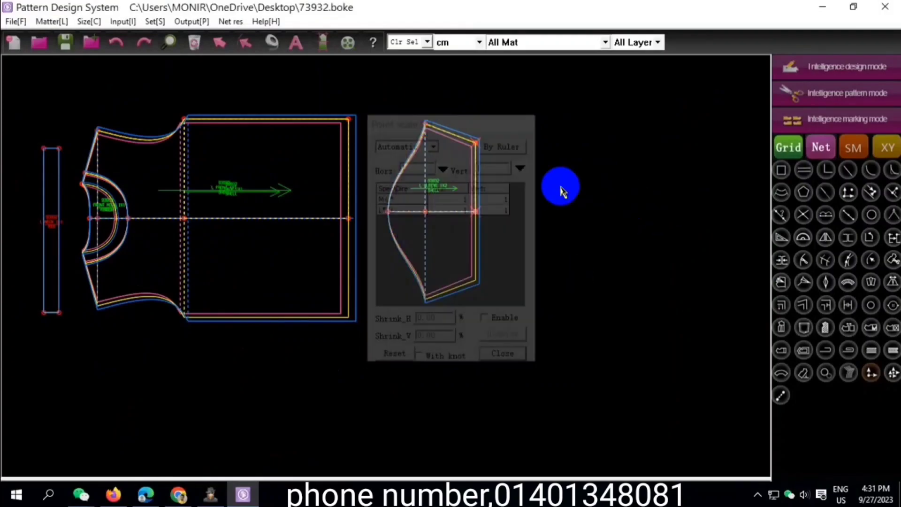
right_click(455, 323)
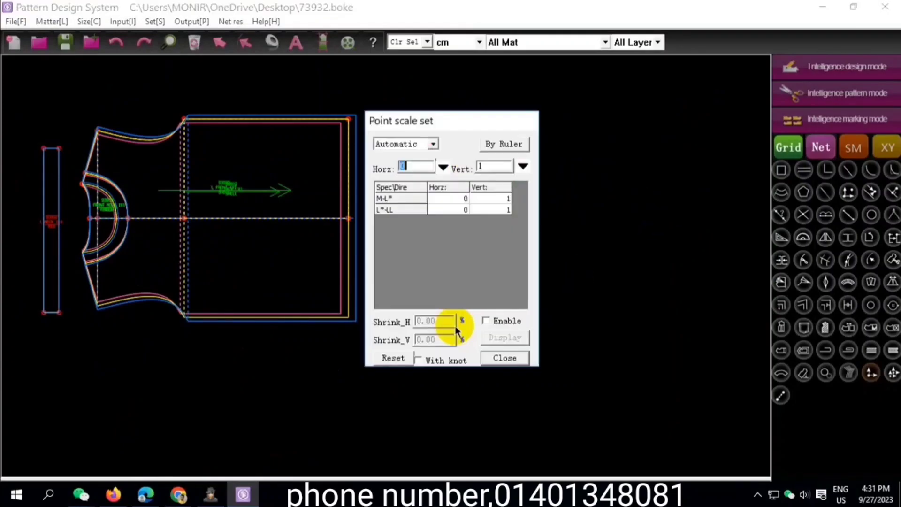
type(".3")
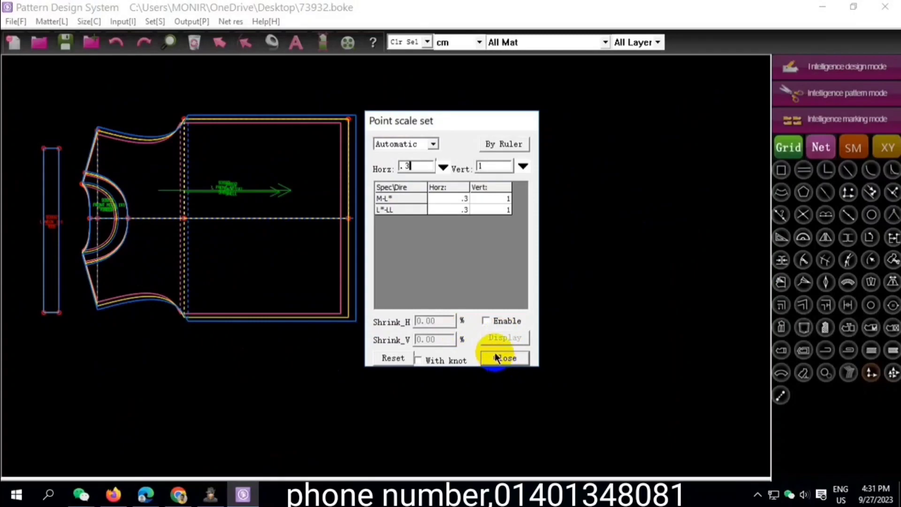
left_click(496, 358)
- Give the neck rib top points a 1.5 vertical grade increment
scroll(242, 177, "up", 3)
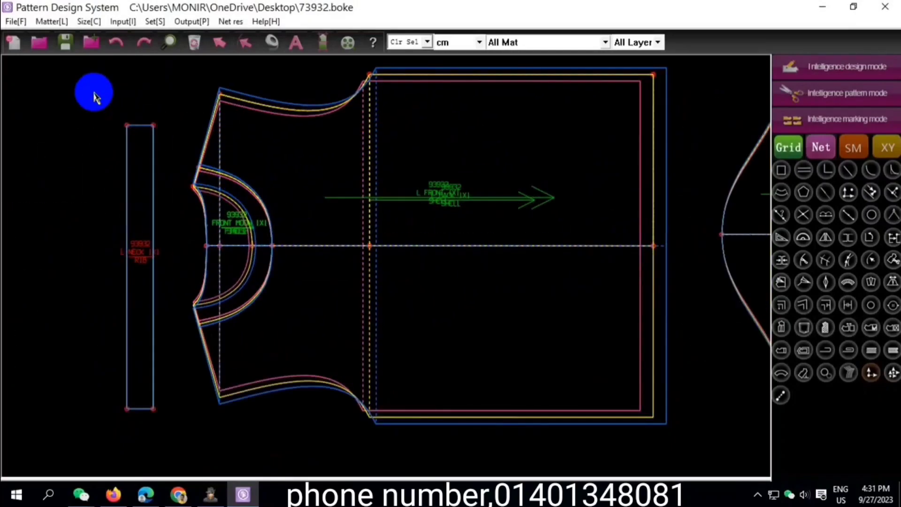
right_click(187, 148)
type("1.5")
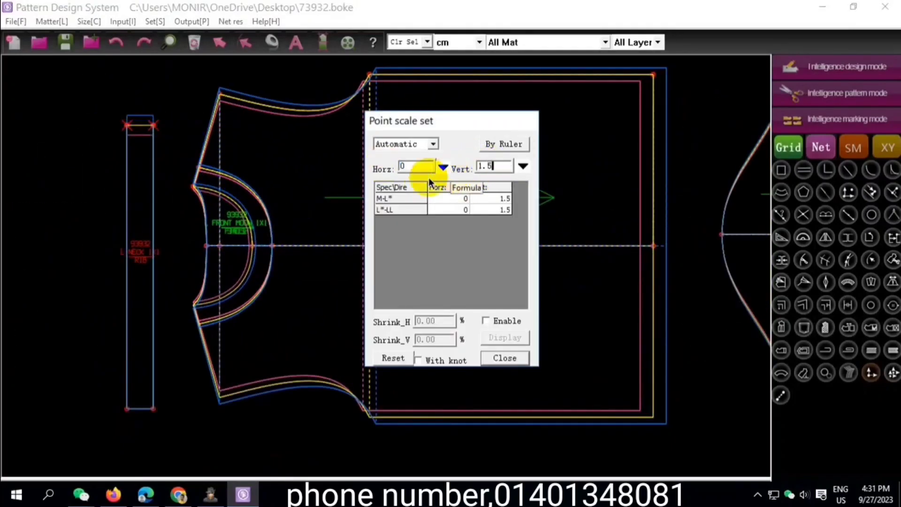
right_click(165, 76)
- Turn the seam allowance, base lines and grid display back on
left_click(784, 145)
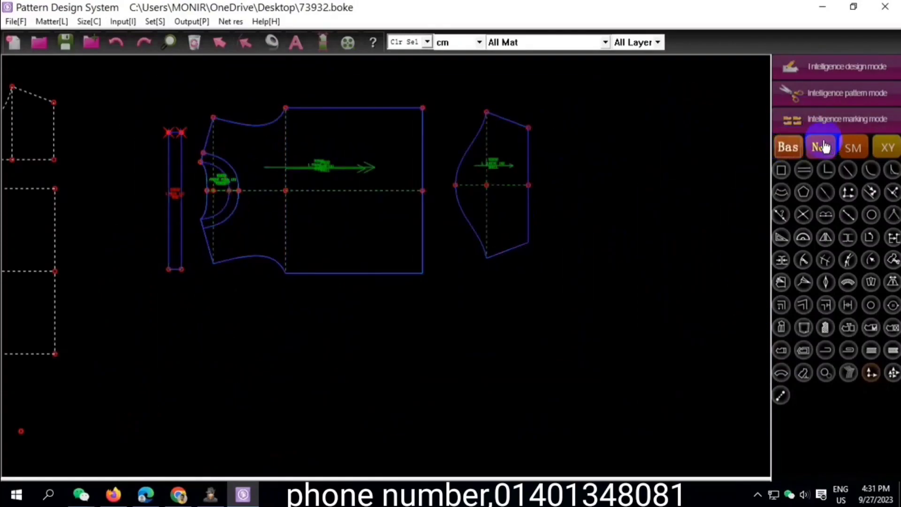
left_click(820, 143)
scroll(361, 151, "down", 1)
scroll(361, 151, "up", 2)
left_click(784, 147)
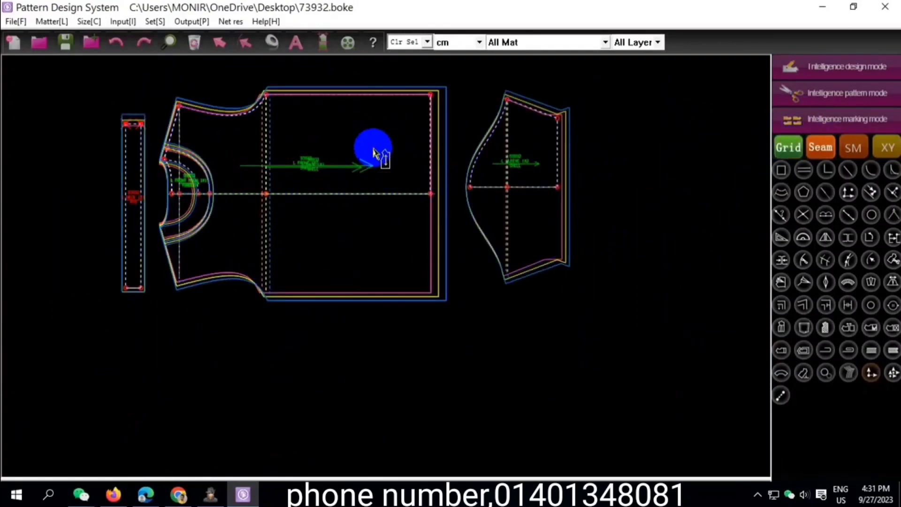
scroll(368, 141, "down", 1)
- Leave curve grading unchanged and move the stacked front bodice below the other pieces
right_click(368, 227)
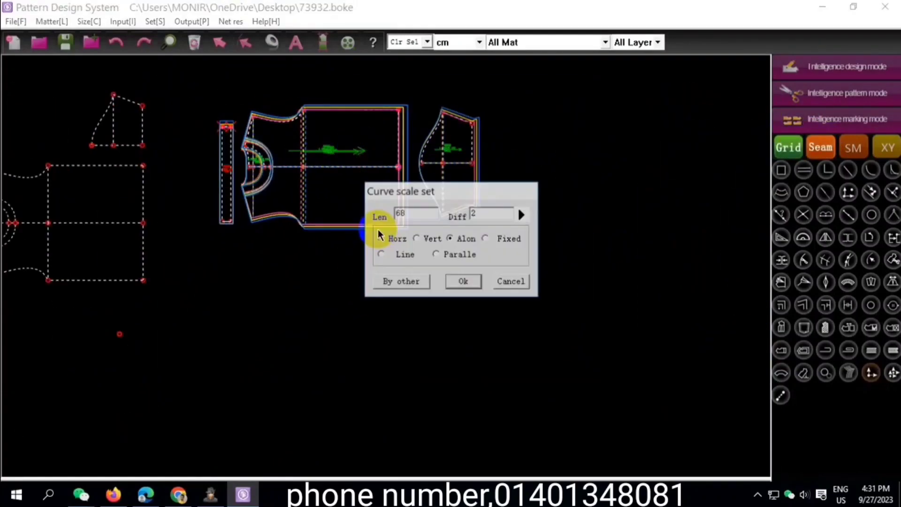
left_click(496, 280)
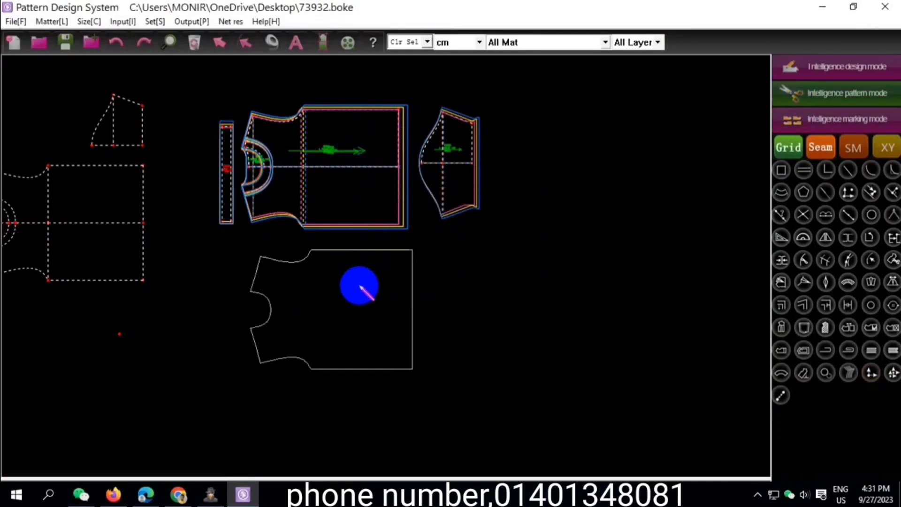
left_click_drag(358, 174, 361, 291)
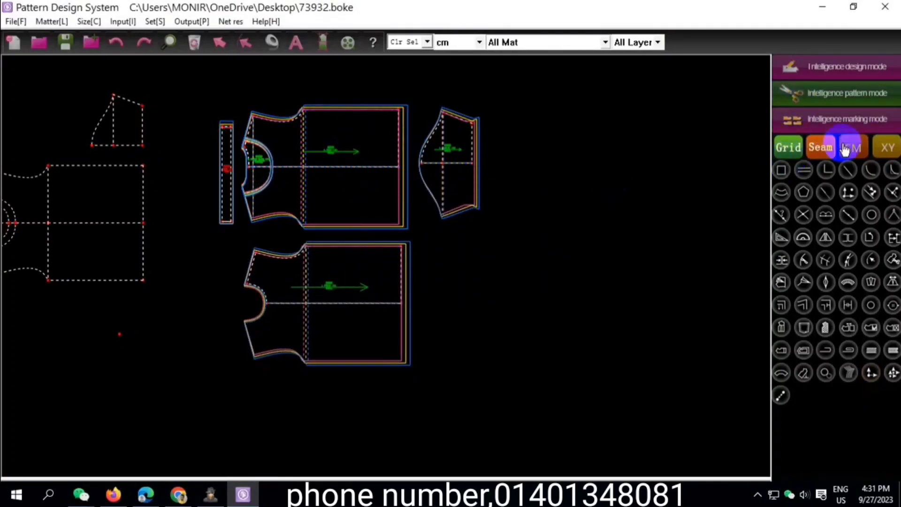
- Set sizes M, L and LL all to display in the Show size list, then close it
left_click(849, 148)
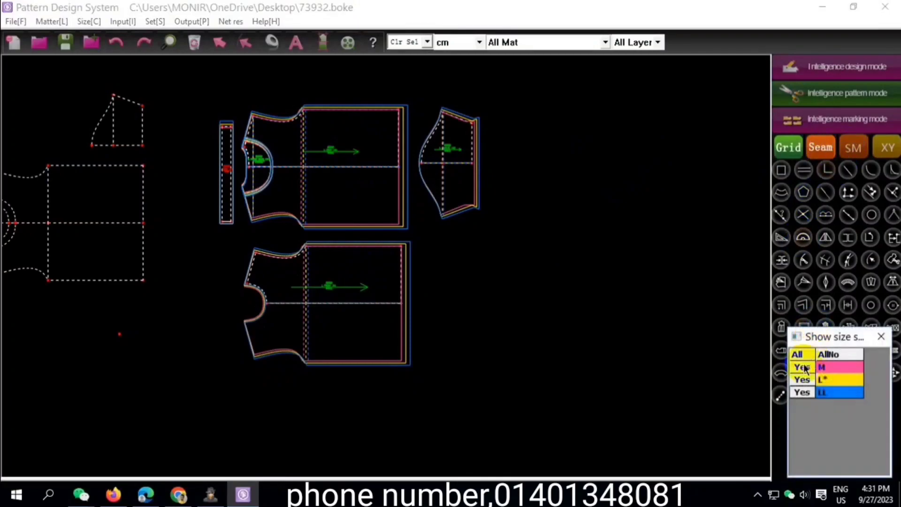
left_click(801, 368)
left_click(803, 392)
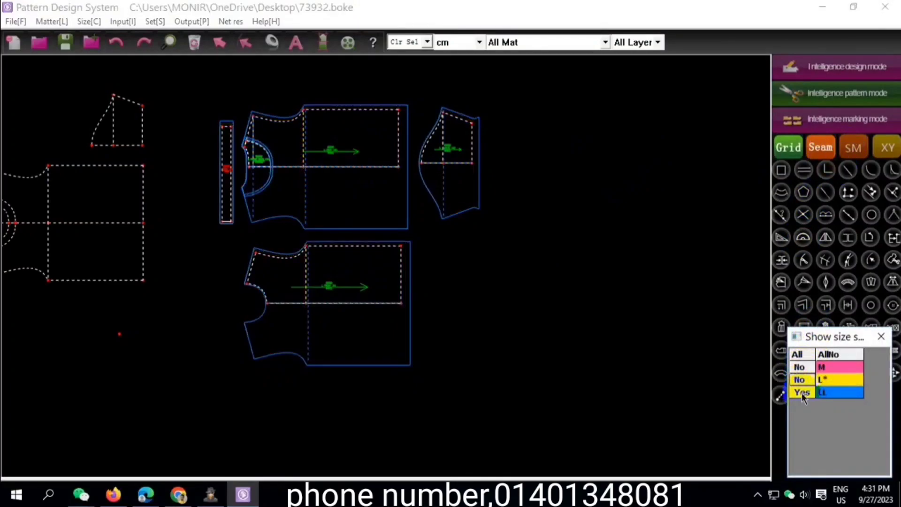
left_click(800, 366)
left_click(802, 393)
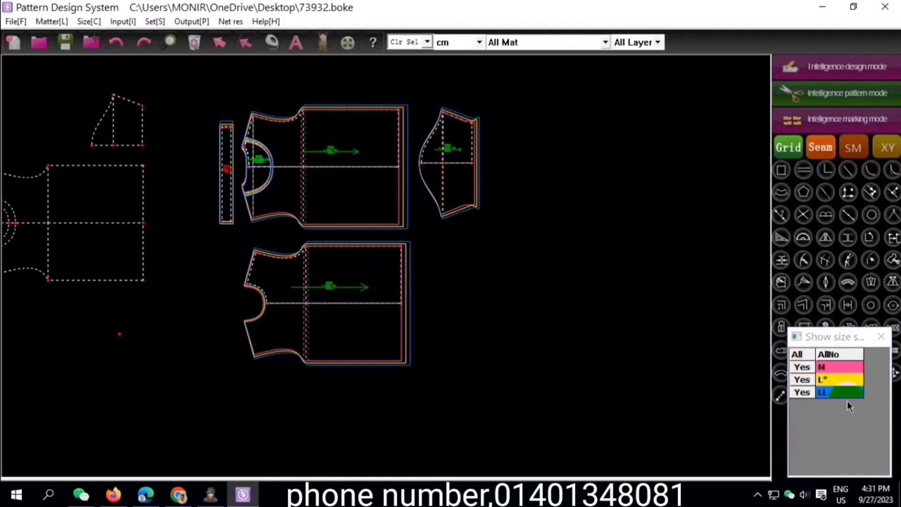
left_click(881, 336)
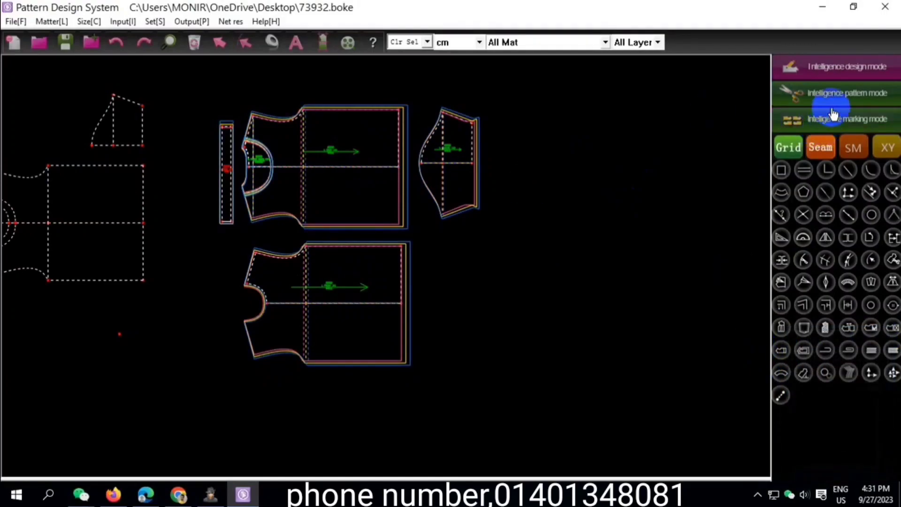
- In marking mode, set piece quantities M 2, L 3, LL 3 on 160 cm fabric width
left_click(826, 136)
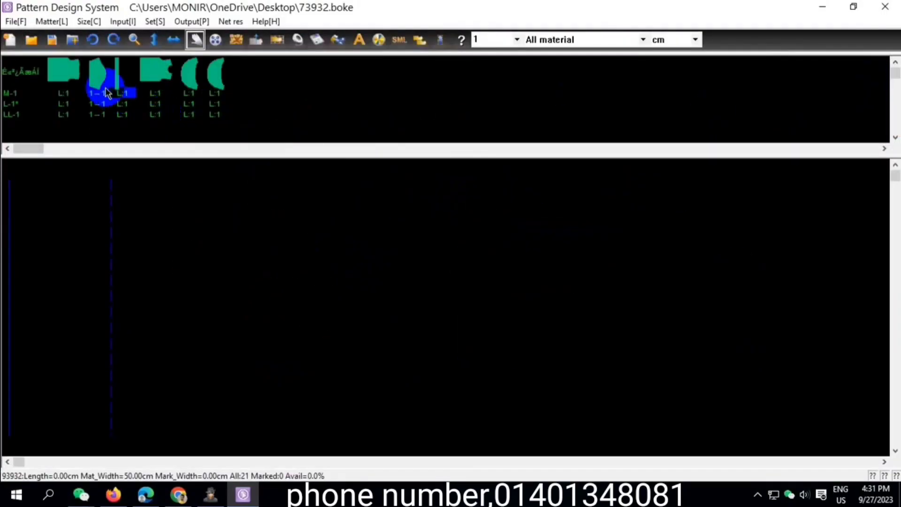
left_click(70, 102)
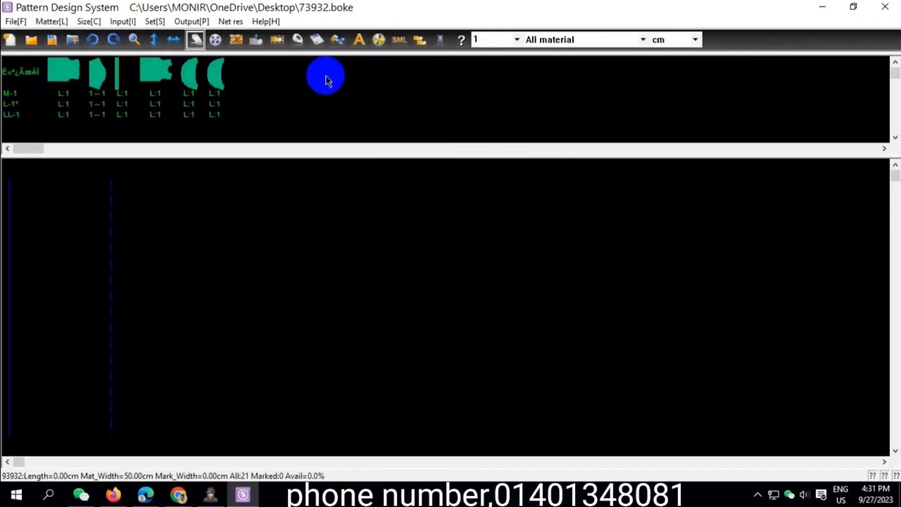
left_click(397, 47)
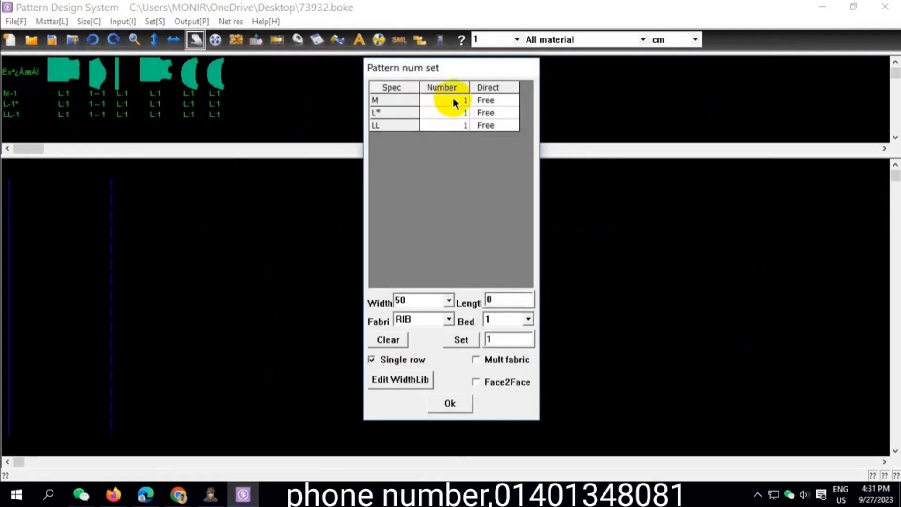
left_click(453, 100)
type("2")
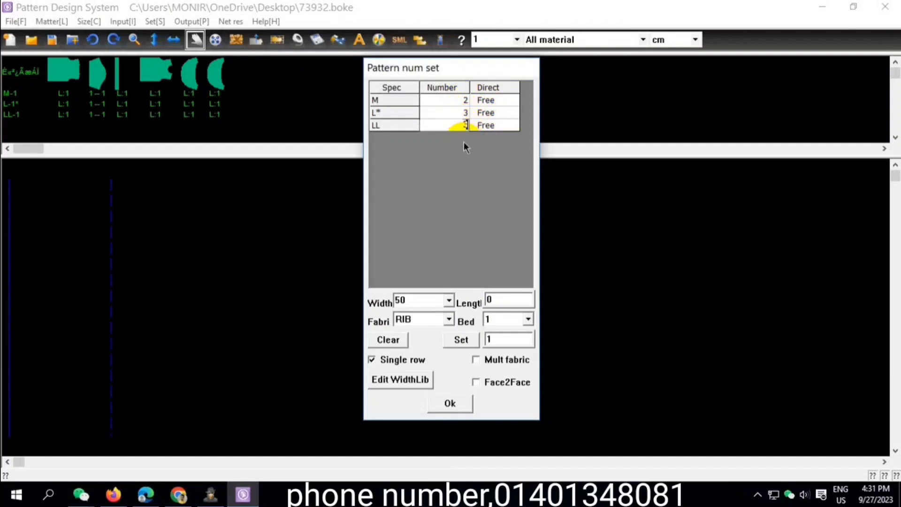
double_click(412, 300)
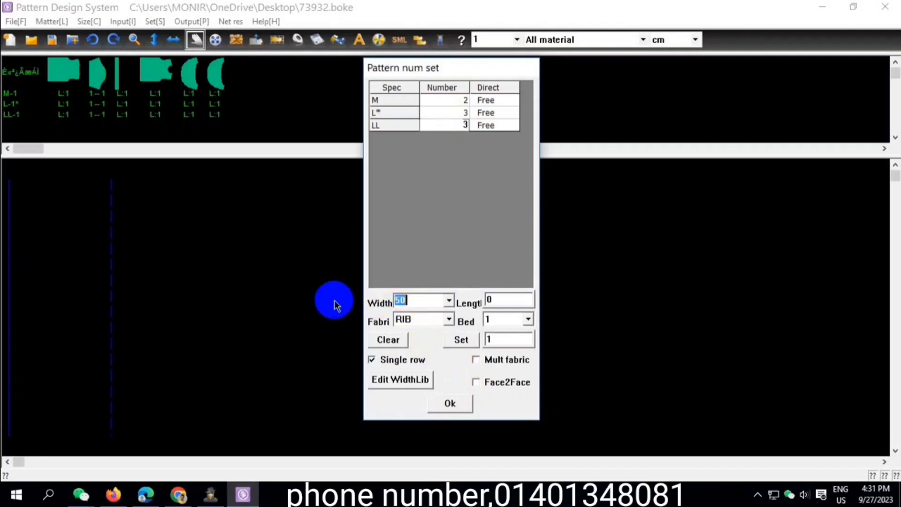
type("160")
left_click(450, 402)
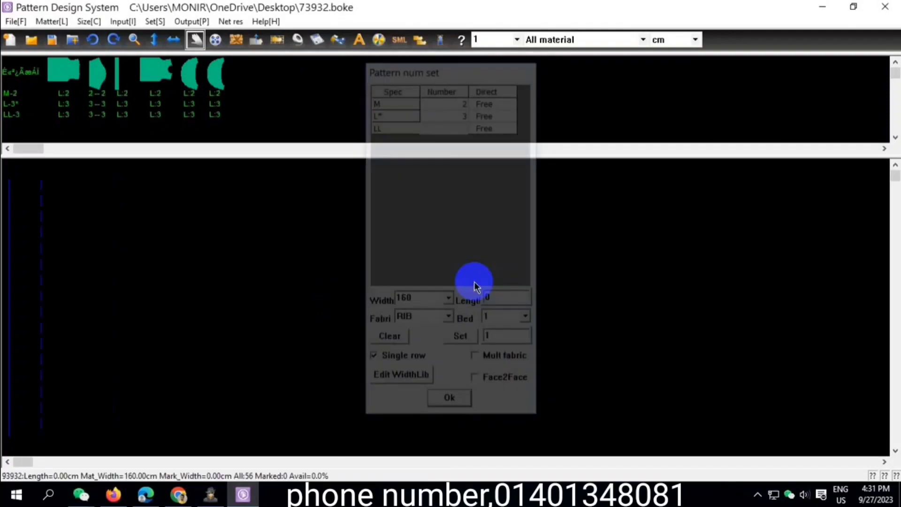
left_click(212, 75)
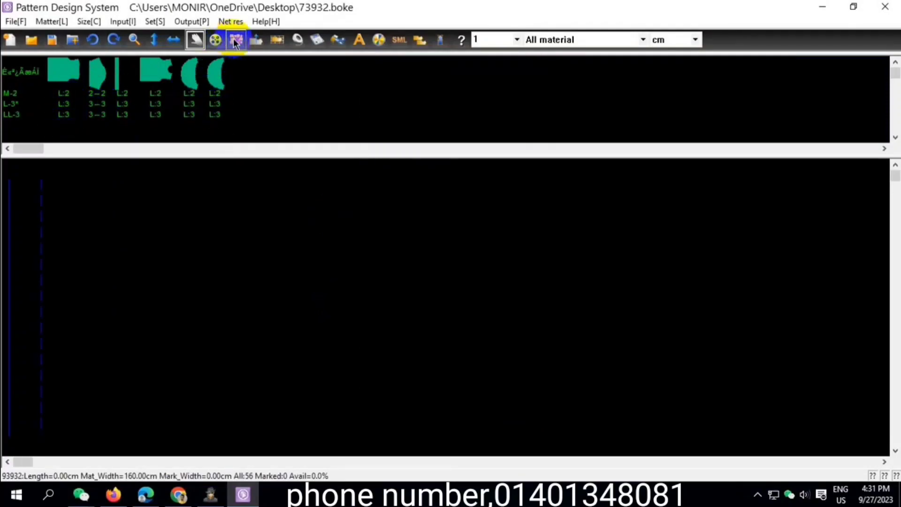
- Auto-mark the pieces to a 593.09 cm marker at 83.8% utilisation, then return to design mode
left_click(202, 42)
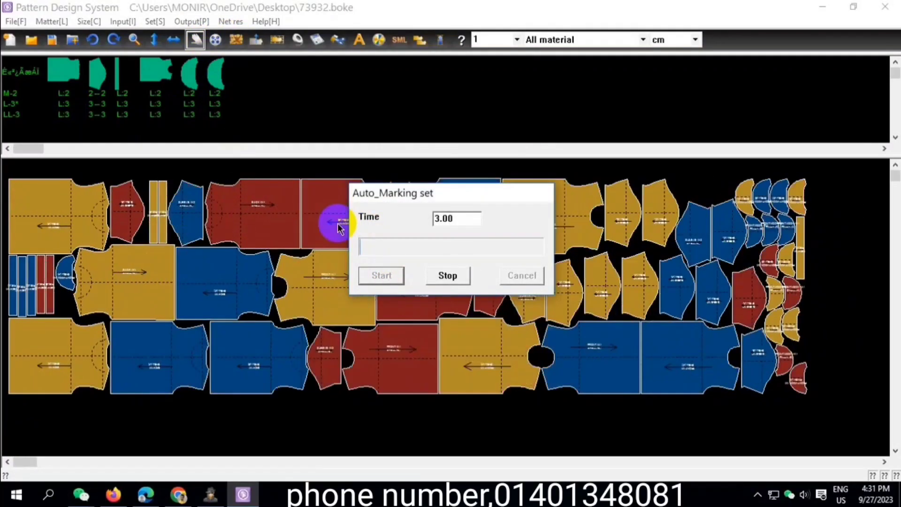
left_click(454, 284)
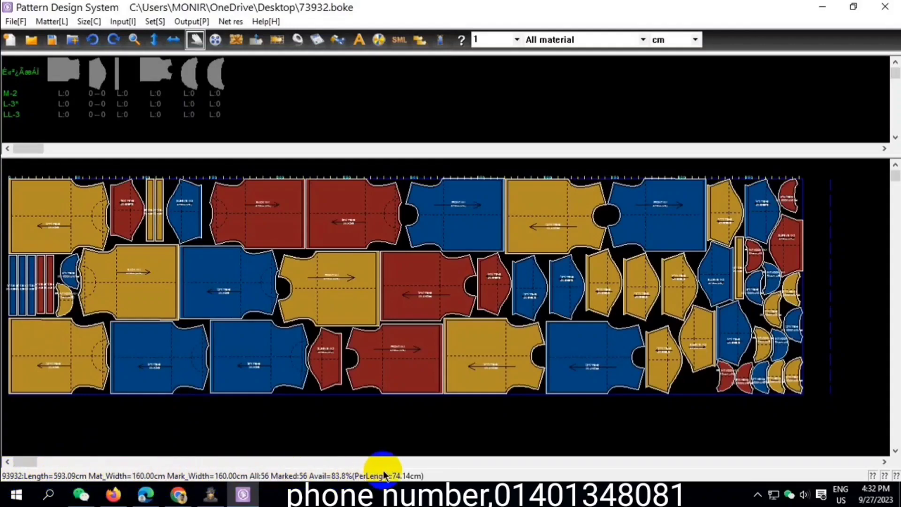
left_click(438, 41)
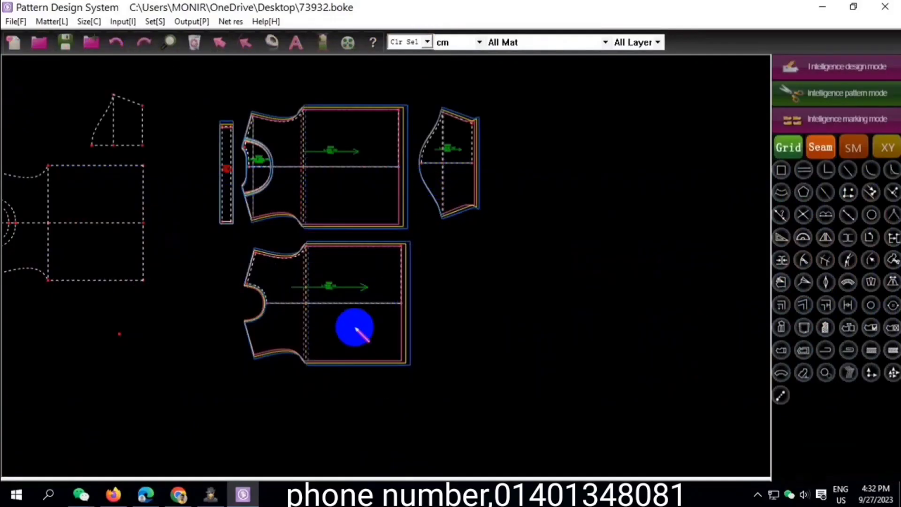
- Save the pattern and choose File > Save As PLT(Marking) in marking mode
left_click(68, 41)
left_click(66, 41)
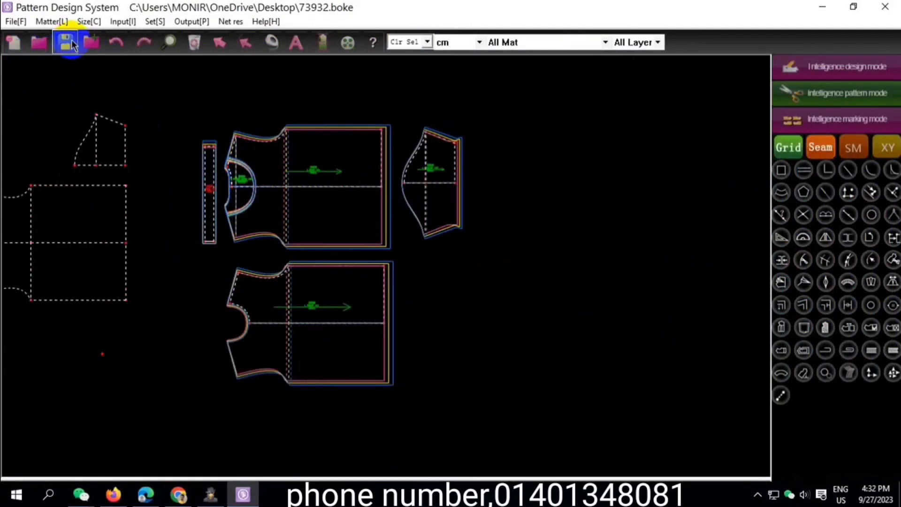
left_click(819, 119)
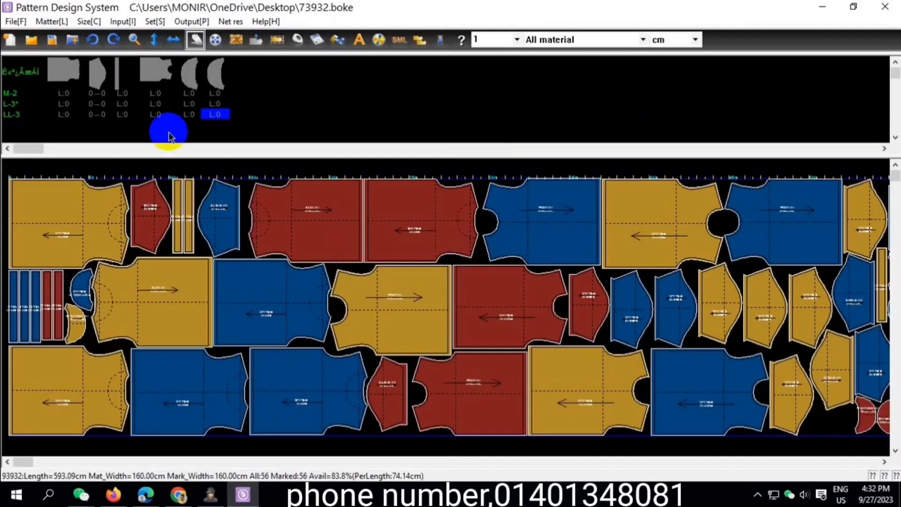
left_click(15, 21)
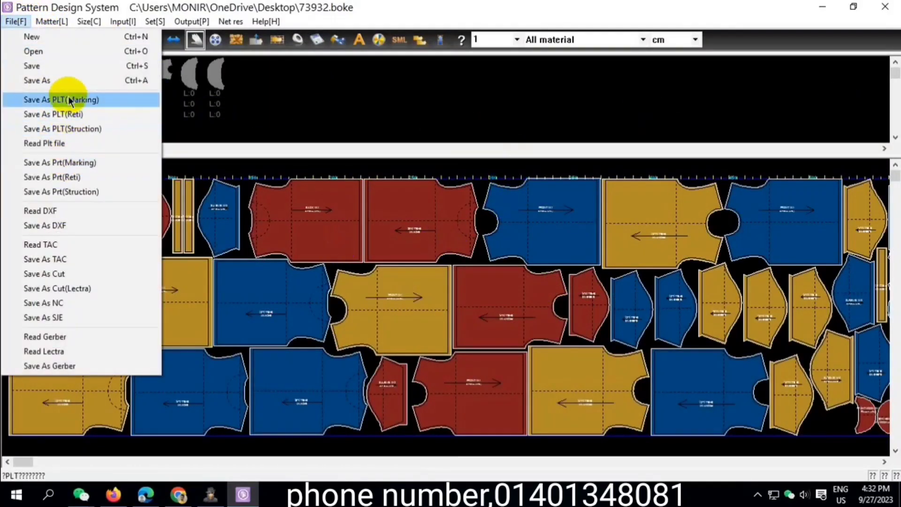
left_click(61, 94)
- Save the marker as 73932_All material_1.plt on the Desktop and minimize the program
left_click(551, 391)
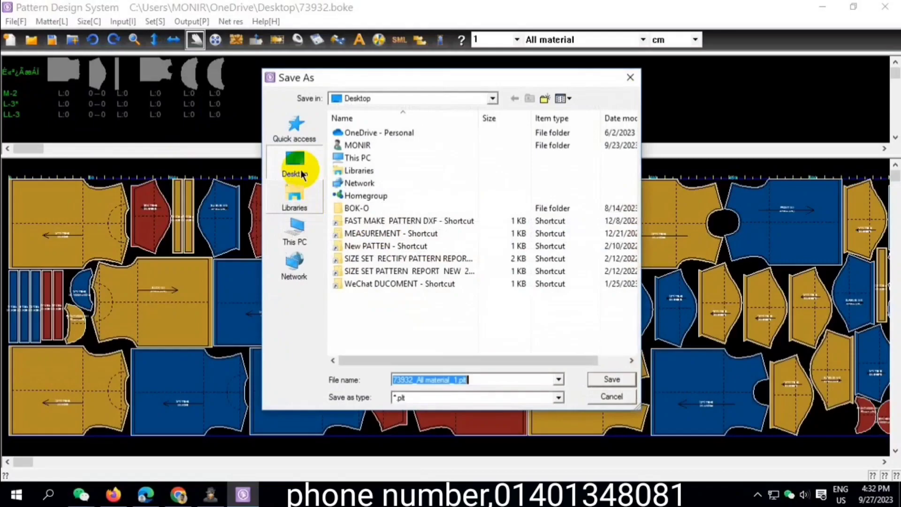
left_click(612, 379)
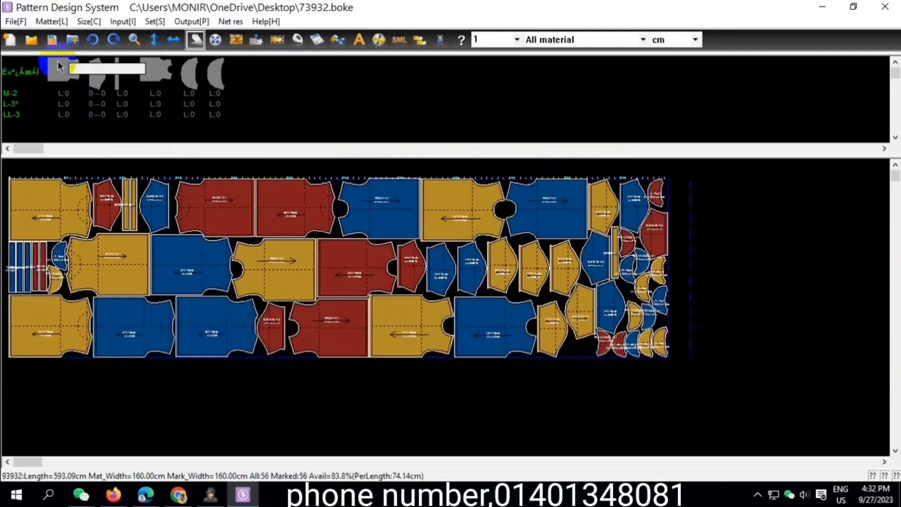
left_click(55, 40)
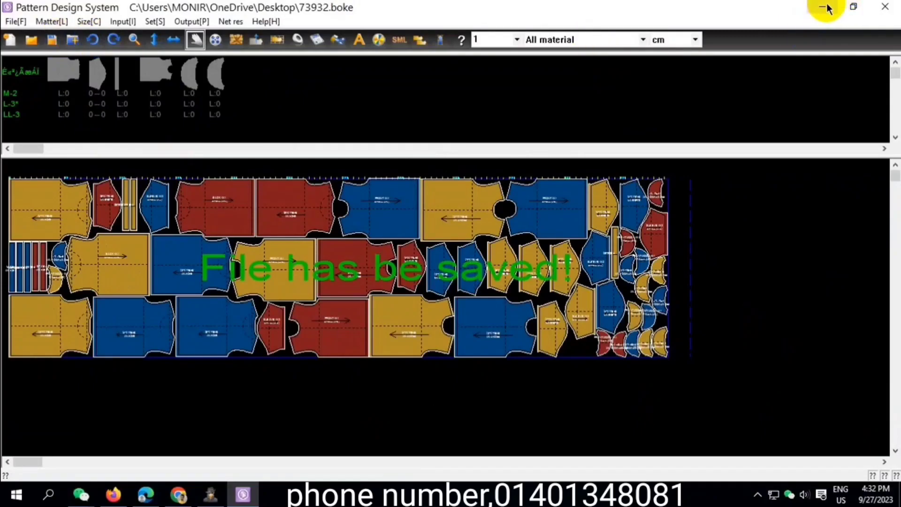
left_click(421, 41)
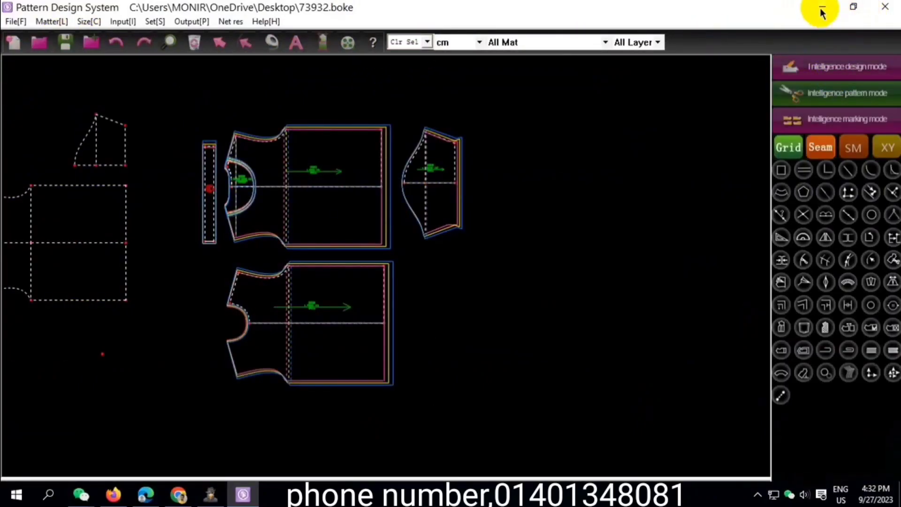
left_click(822, 8)
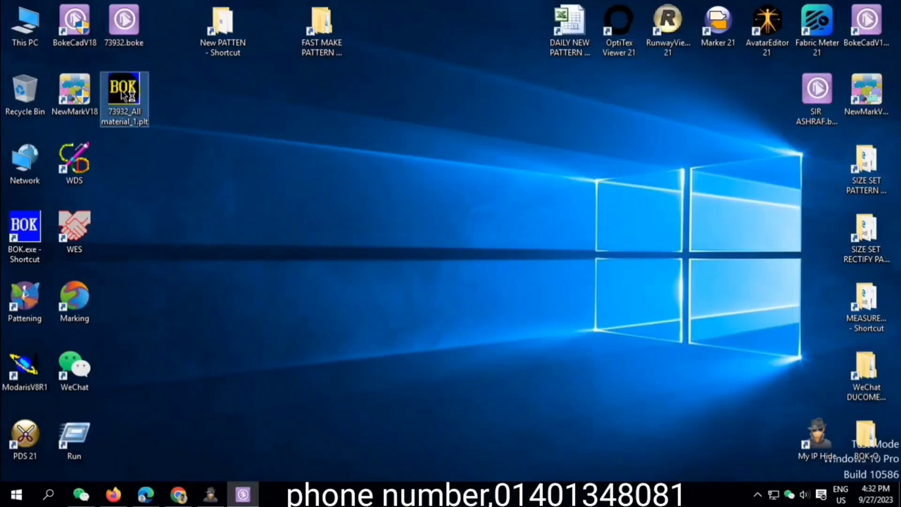
- Load 73932_All material_1.plt into HPGL2 via File > Open
double_click(123, 94)
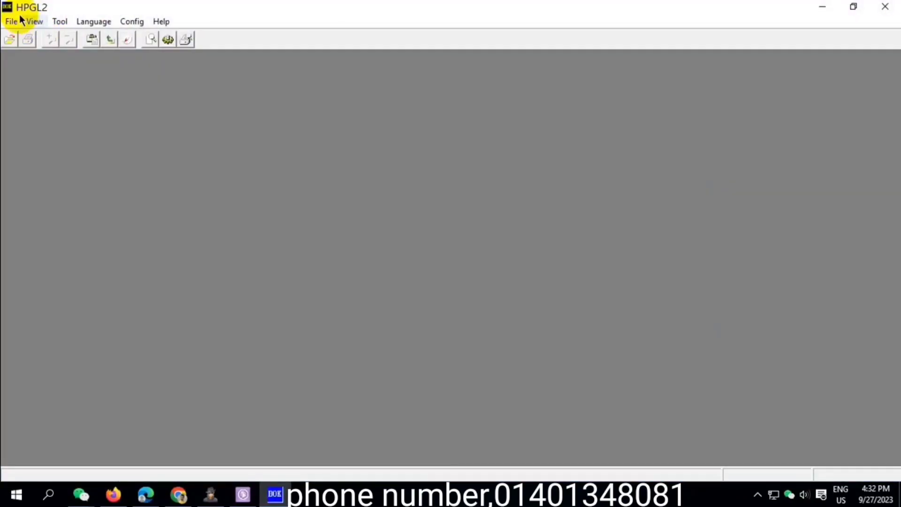
left_click(11, 22)
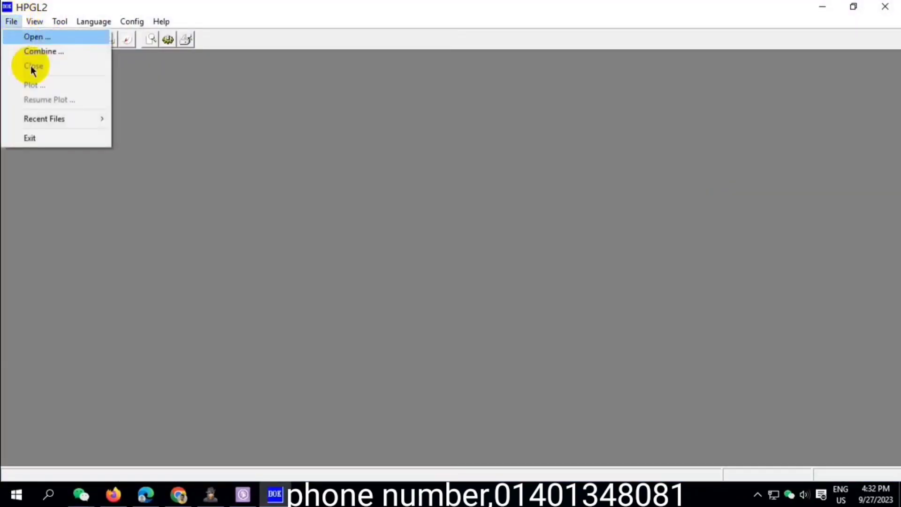
left_click(37, 37)
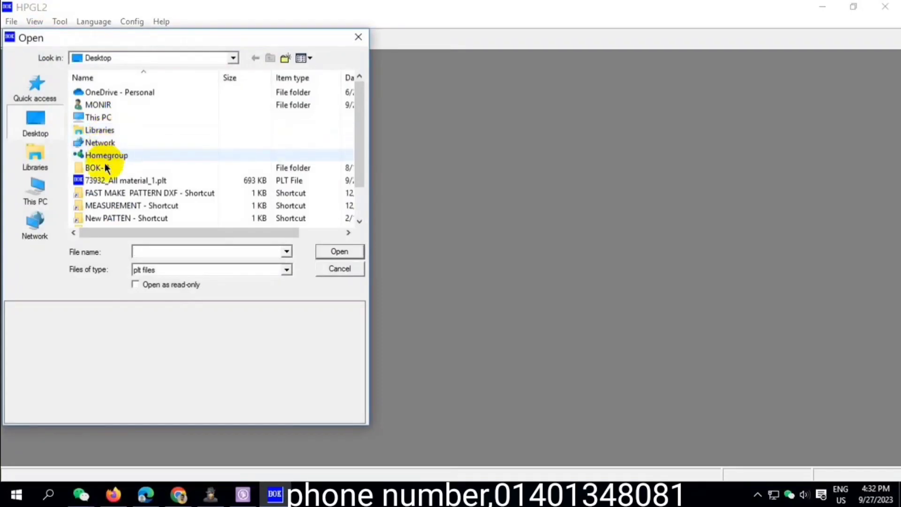
left_click(146, 180)
left_click(328, 252)
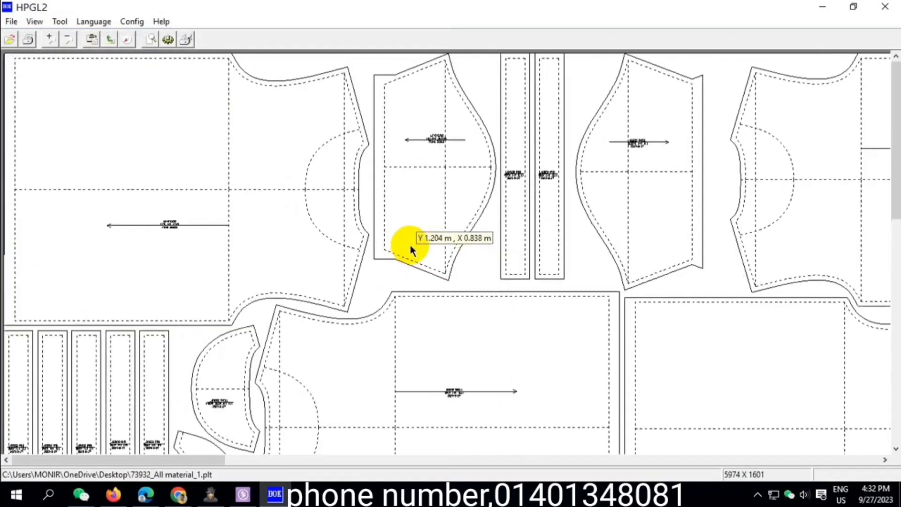